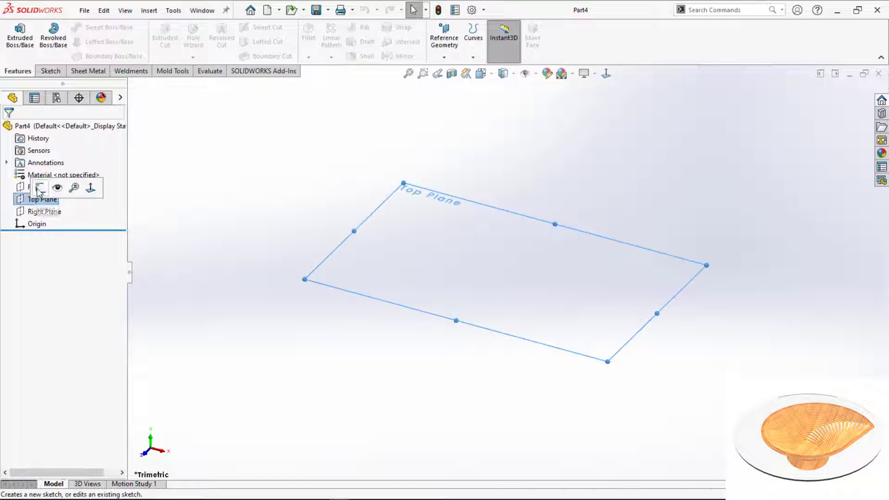
Start a sketch on the Top Plane and draw a 500 mm diameter circle centred on the origin.
click(37, 185)
click(94, 27)
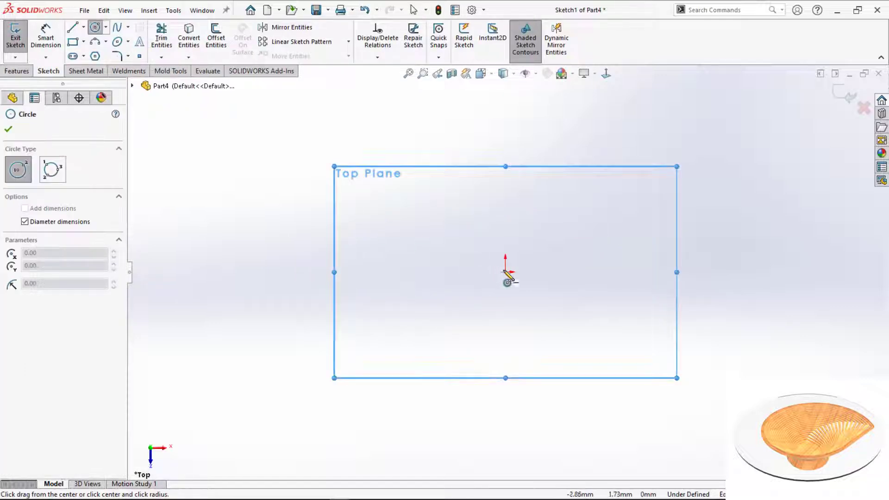
click(506, 271)
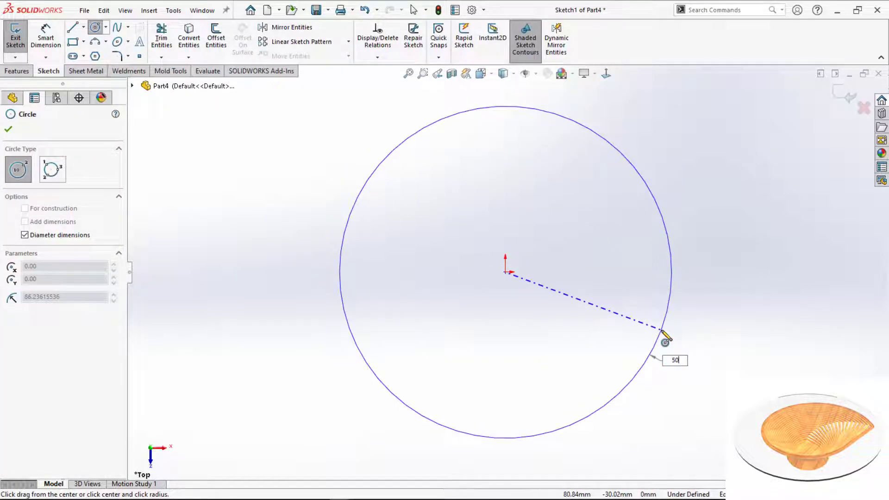
text(50)
key(Return)
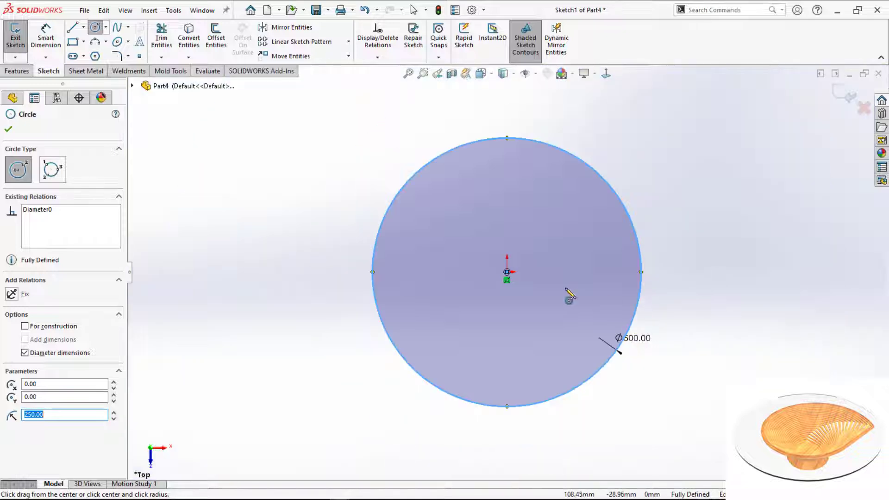
Draw a slanted diameter line through the origin, with both ends on the circle, at about 52° to the horizontal.
key(l)
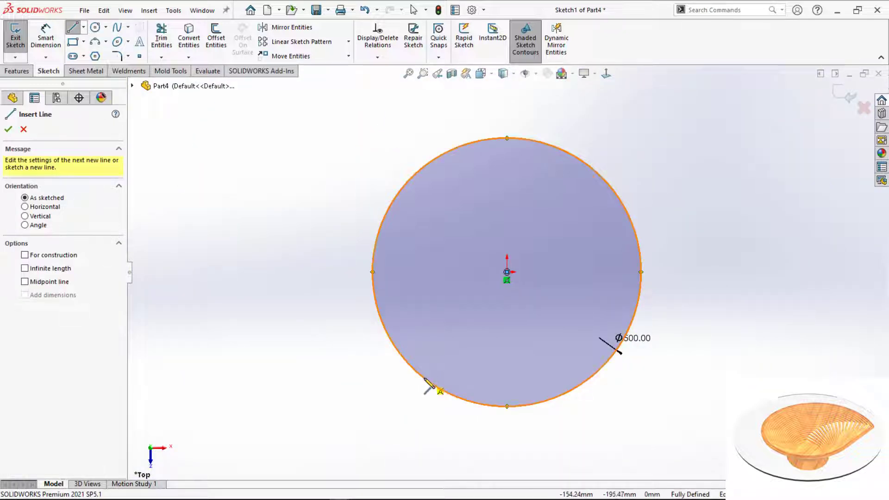
click(440, 392)
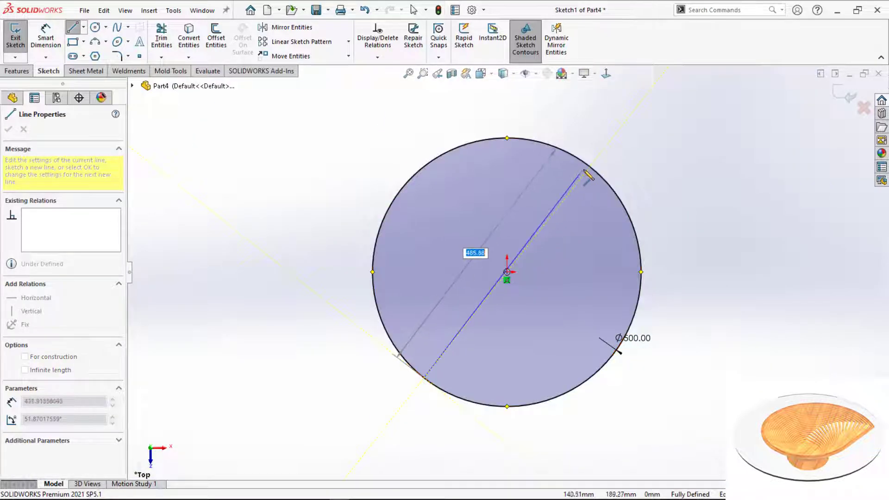
click(591, 168)
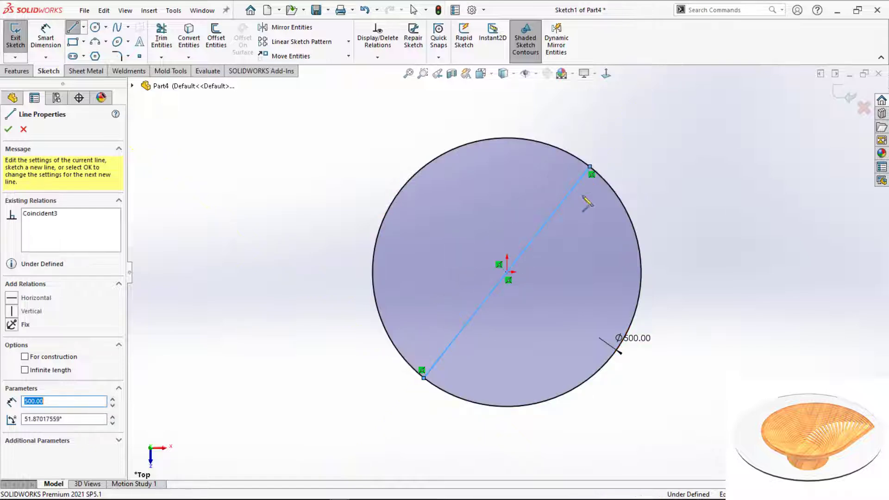
Draw a horizontal radius from the origin to the circle's right side and a second radius about 16° below it.
click(507, 273)
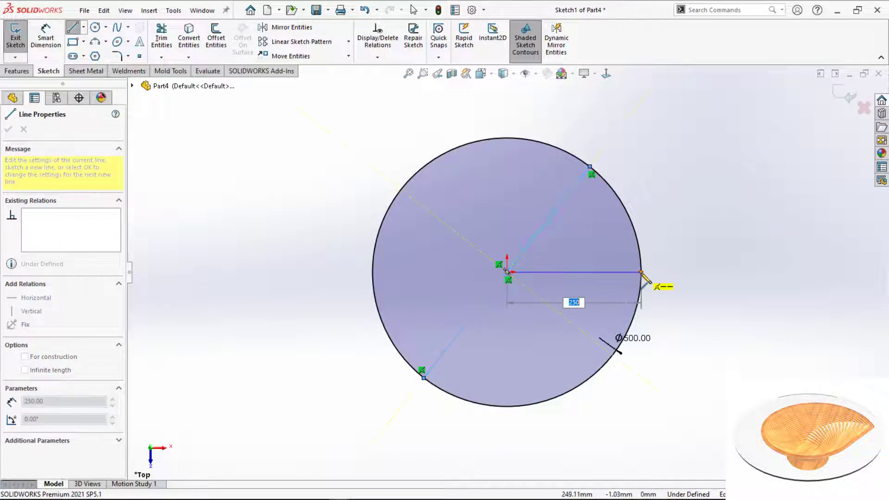
click(641, 273)
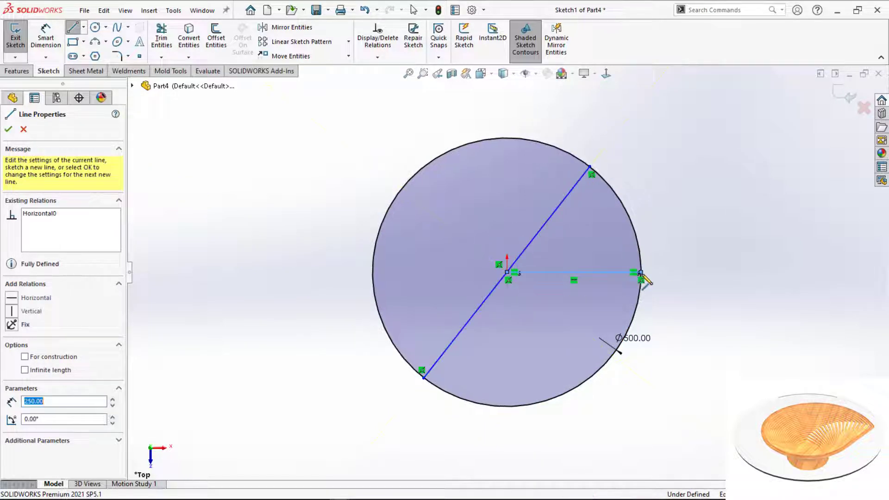
click(508, 272)
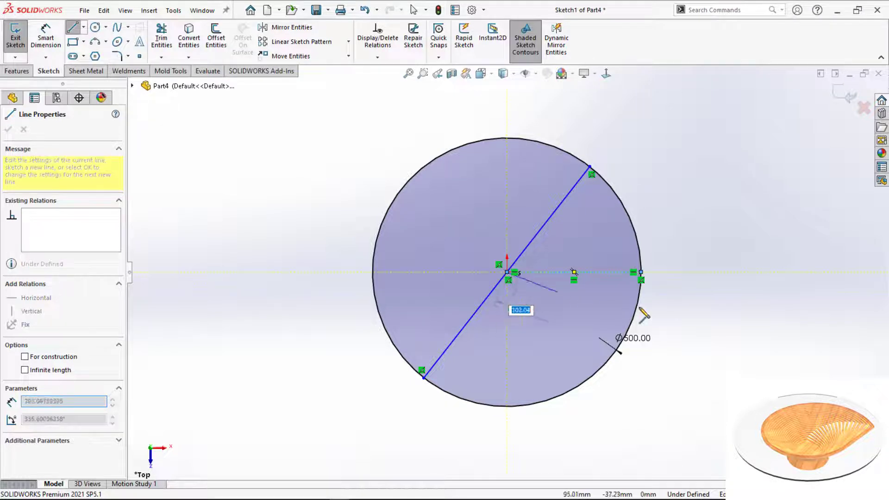
click(636, 309)
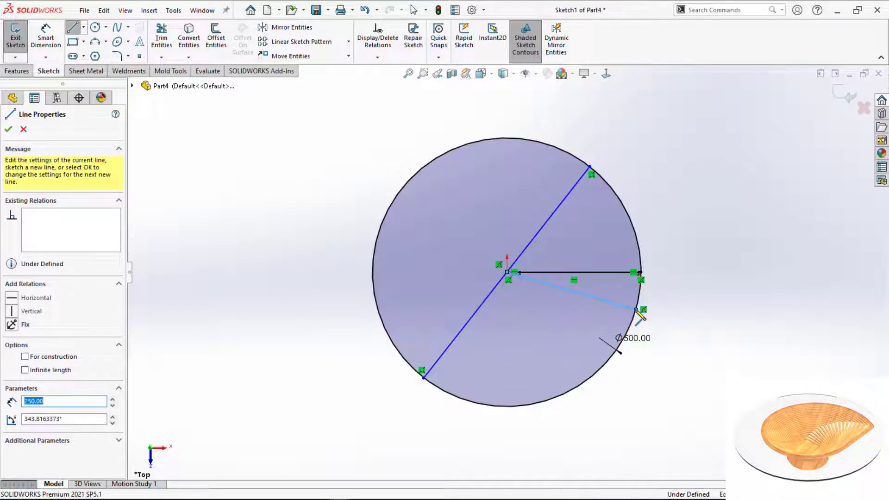
key(Escape)
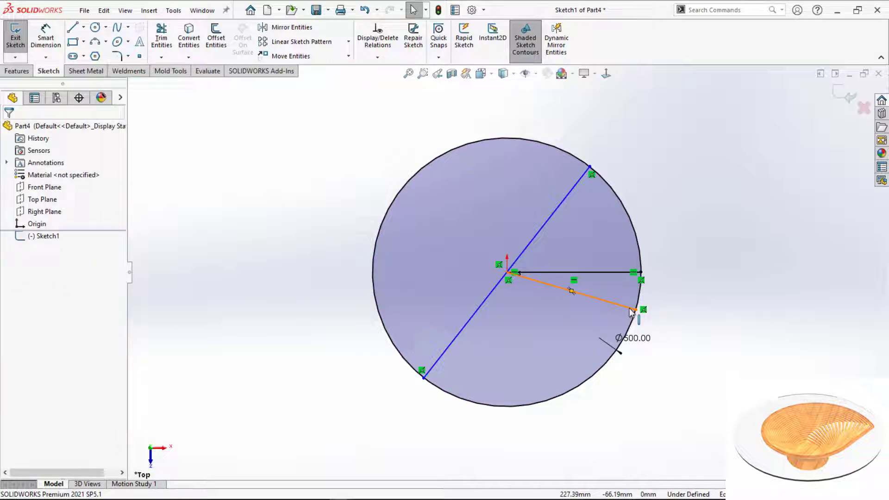
Dimension the angle between the horizontal radius and the radius below it as 5°.
key(d)
click(630, 308)
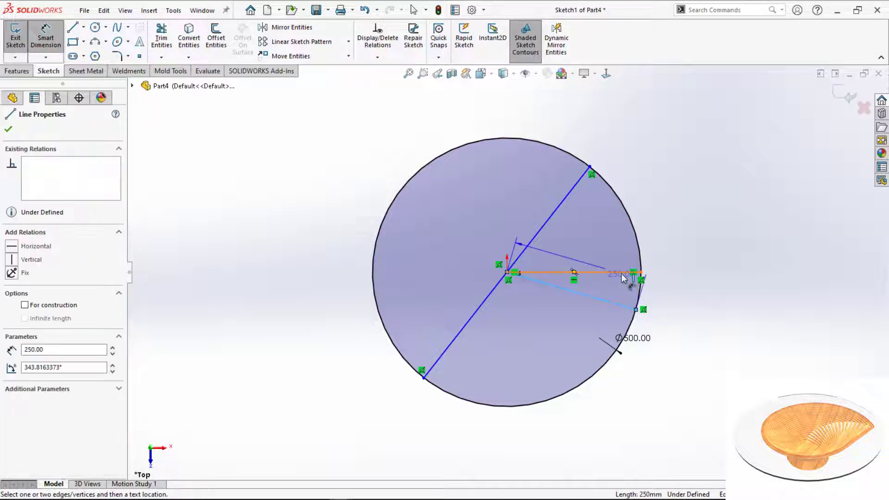
click(624, 276)
click(676, 305)
text(5)
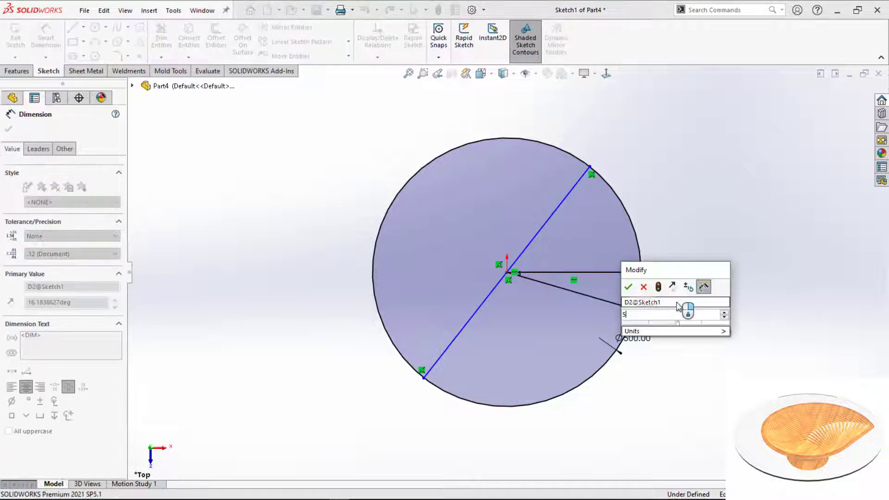
key(Return)
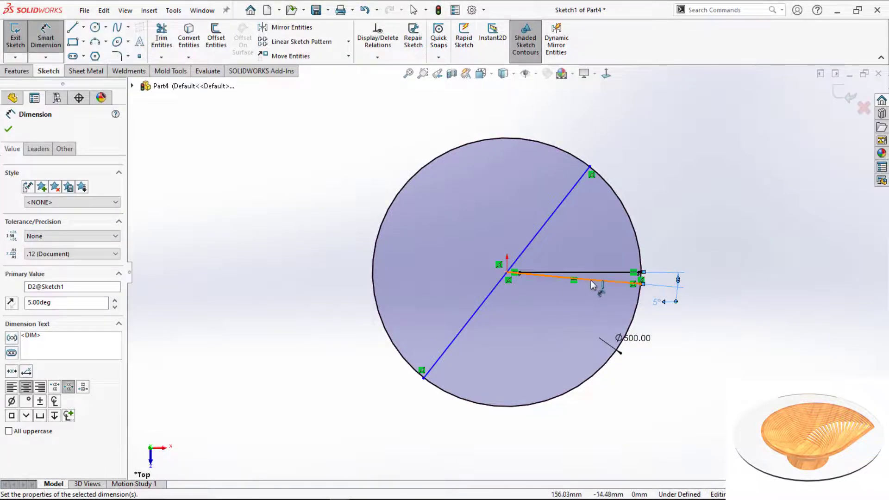
Dimension the angle between the lower radius and the slanted diameter line as 90°.
click(592, 283)
click(539, 233)
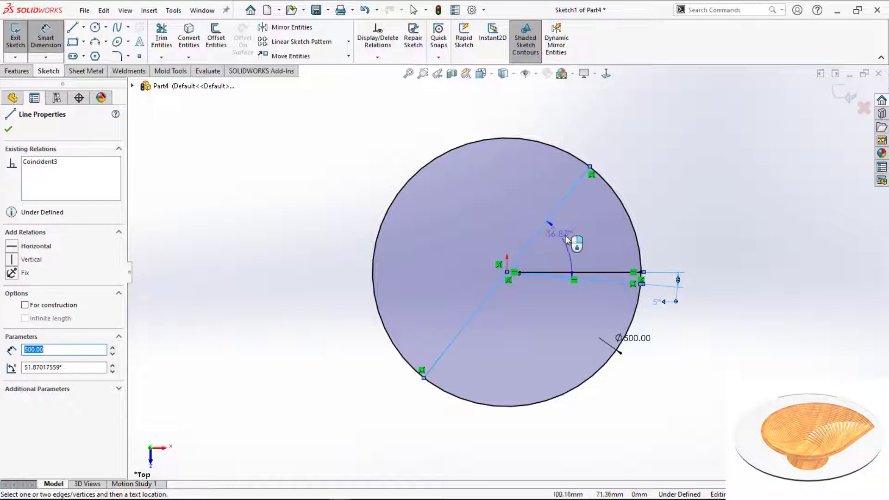
click(566, 239)
text(90)
key(Return)
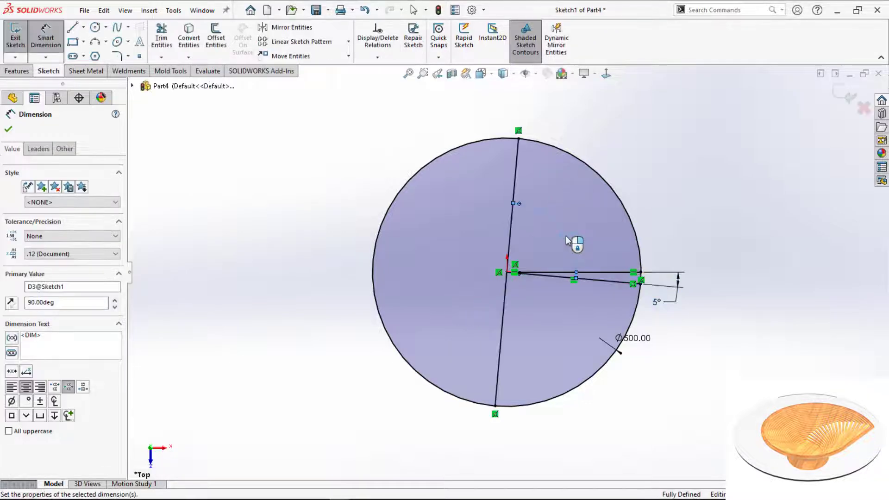
key(Escape)
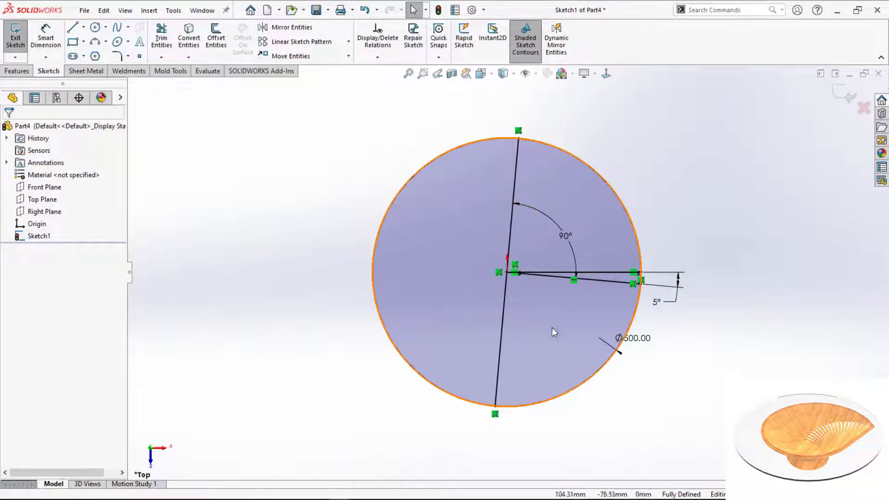
Draw two crossing lines, about 308 mm from the diameter's lower end and about 327 mm from the lower radius's outer end.
key(l)
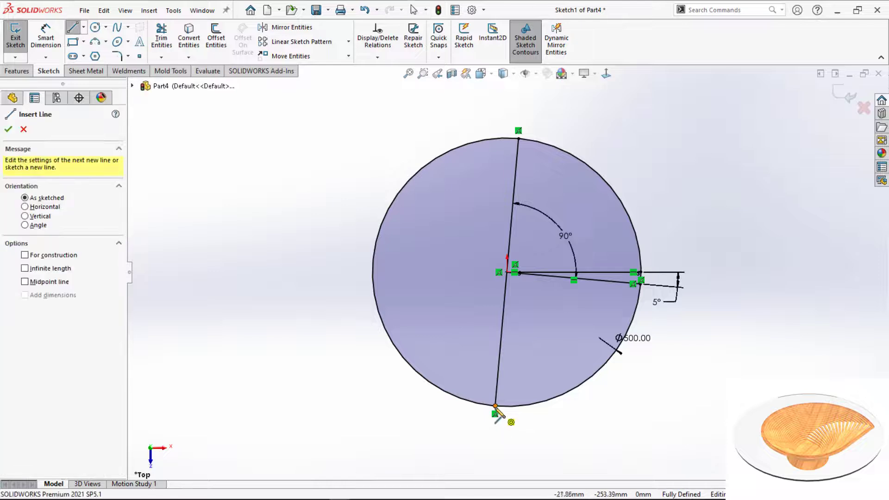
mouse_move(496, 406)
mouse_down()
mouse_move(612, 442)
mouse_move(659, 427)
mouse_up()
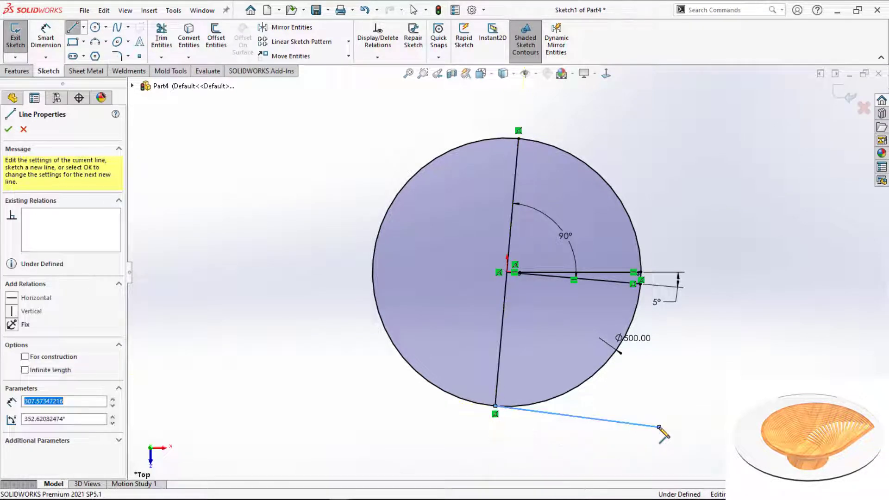
drag(641, 283, 606, 456)
key(Escape)
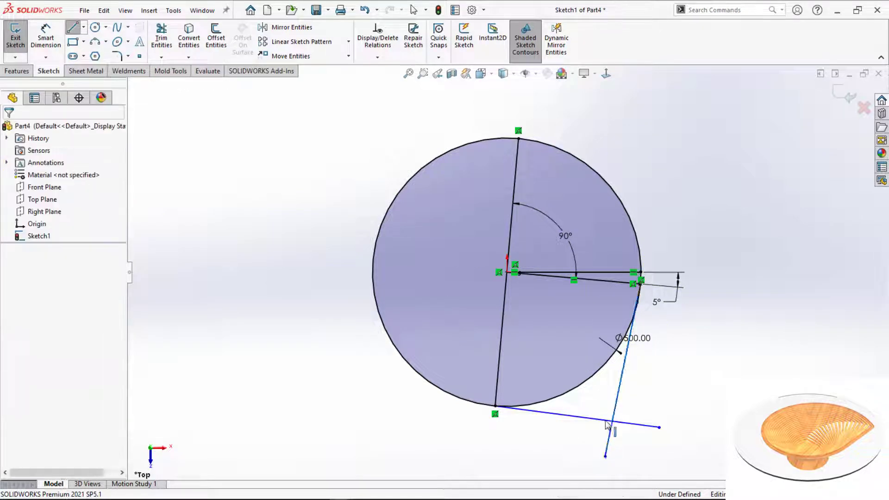
Make the steep line at the circle's right side perpendicular to the lower radius.
click(615, 408)
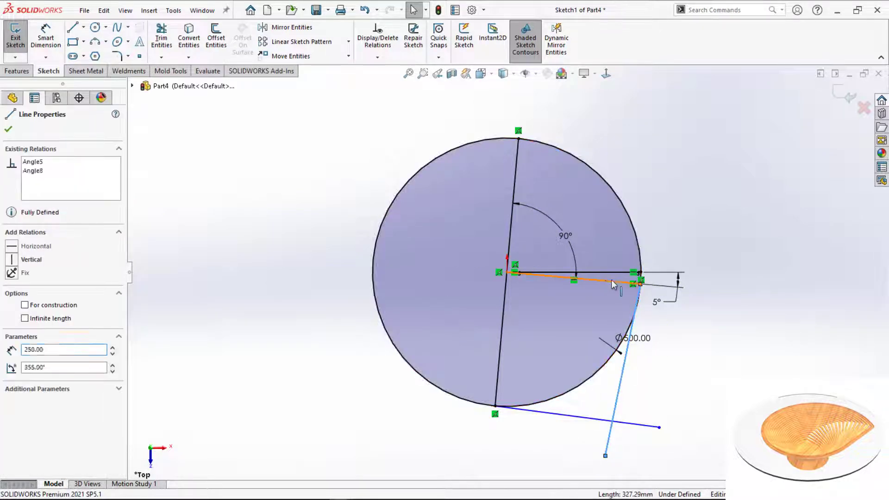
ctrl+click(605, 280)
click(685, 237)
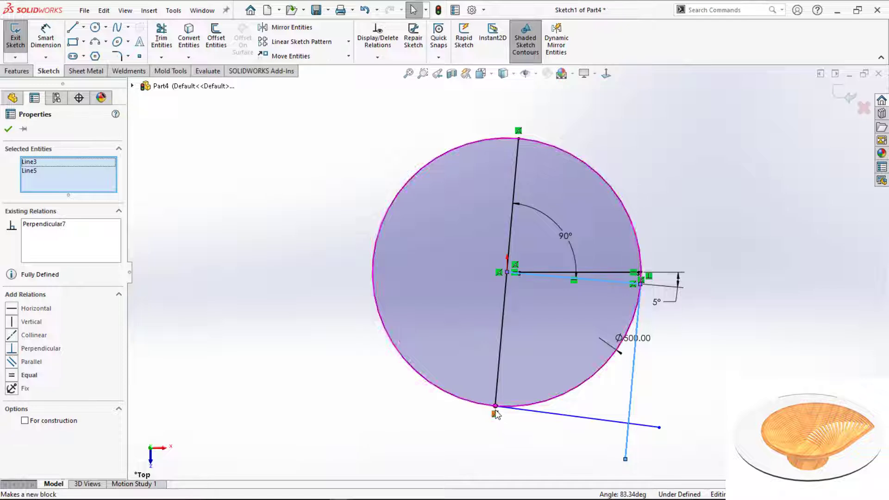
key(Escape)
Make the line starting at the circle's lower point perpendicular to the diameter line.
click(516, 410)
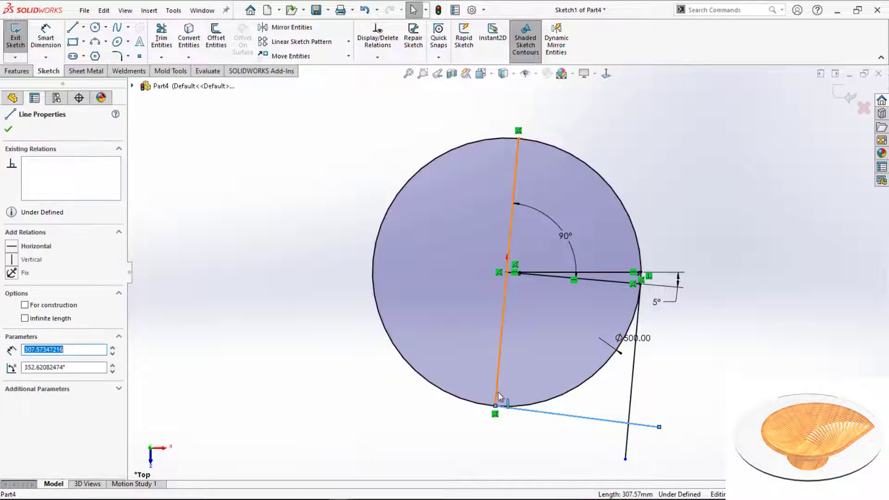
ctrl+click(497, 392)
click(580, 340)
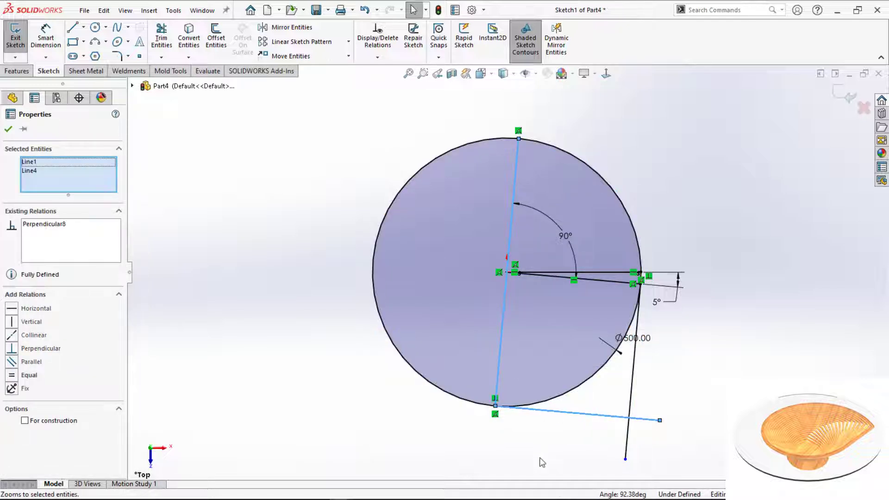
key(Escape)
Trim the overhanging ends of the two crossing lines so that they meet at a corner.
key(t)
drag(596, 452, 661, 412)
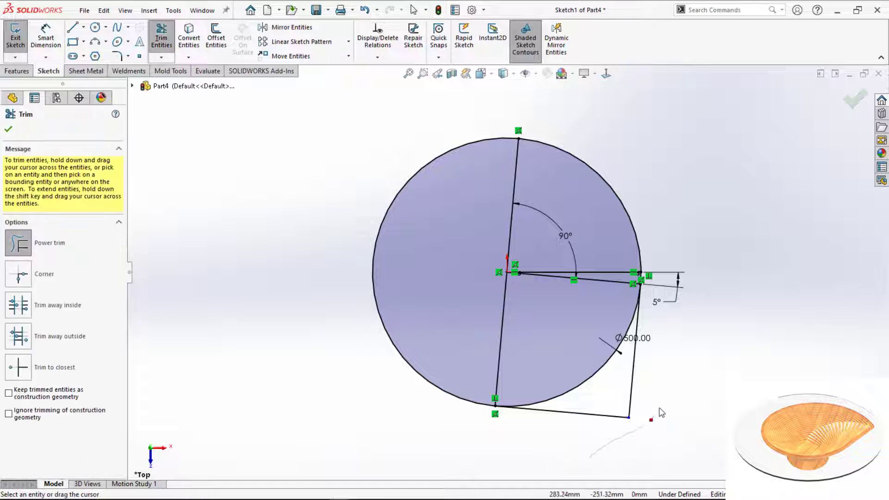
key(Escape)
Draw a three-point arc from the trimmed corner to the diameter's upper end, bulging outside the circle's right side.
scroll(539, 426, up, 2)
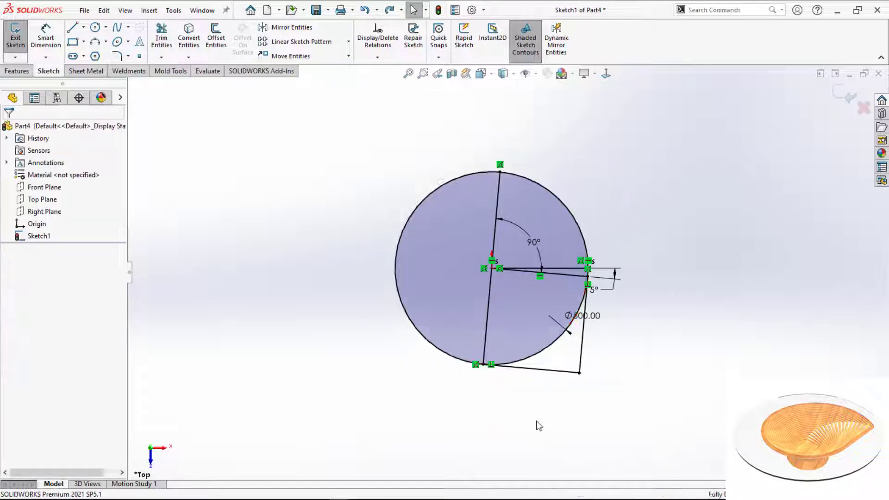
click(93, 42)
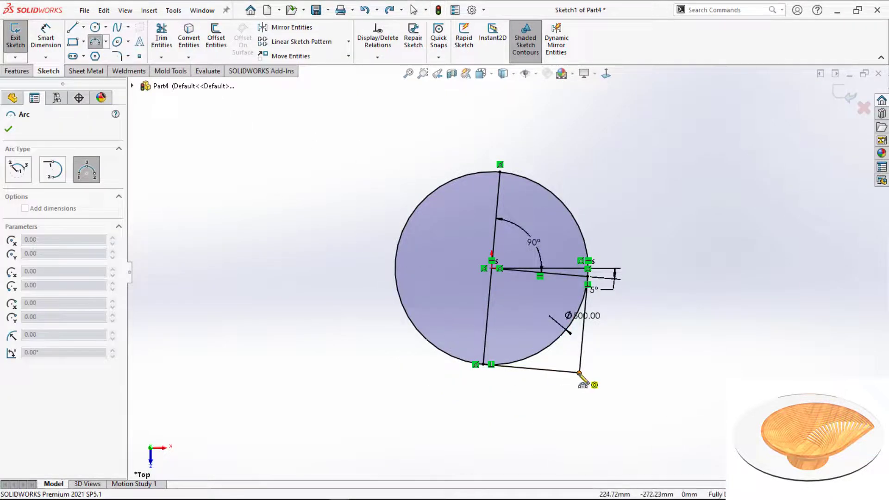
click(580, 373)
click(500, 173)
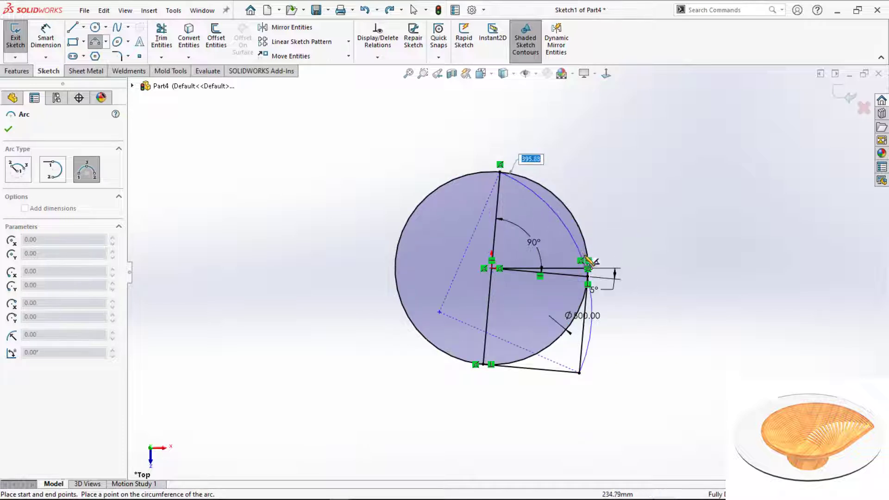
click(630, 259)
key(Escape)
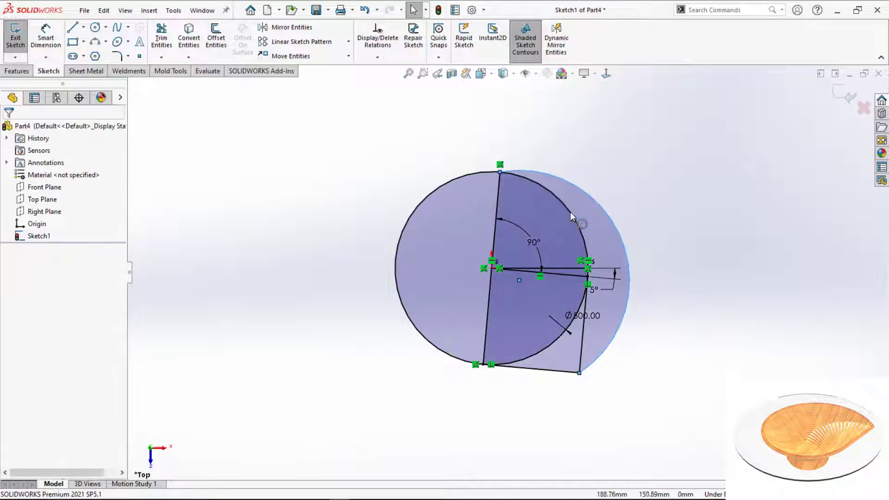
Make the outer arc tangent to the circle.
click(572, 217)
ctrl+click(593, 196)
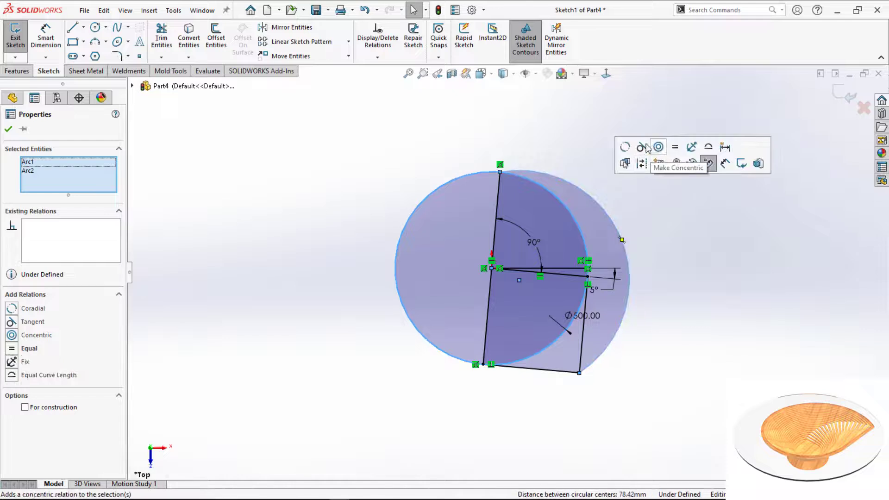
click(642, 147)
click(387, 161)
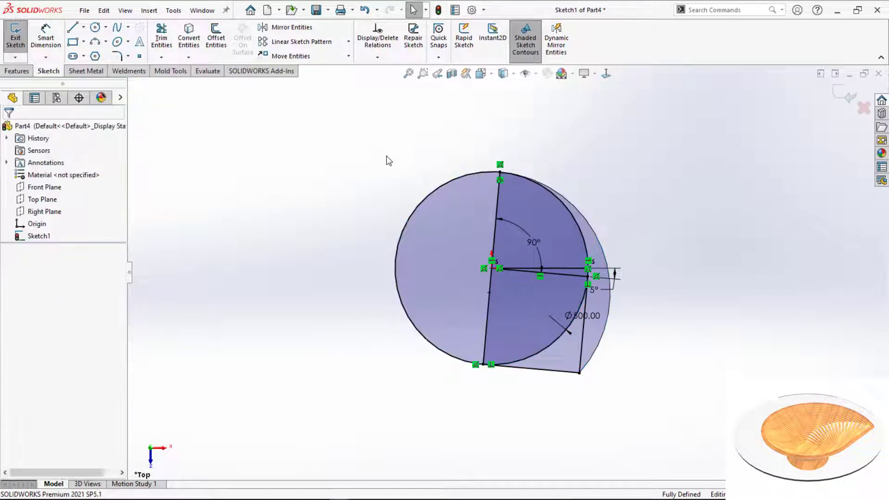
Convert the circle, the diameter line, both radii and the steep right-hand line to construction geometry.
click(406, 230)
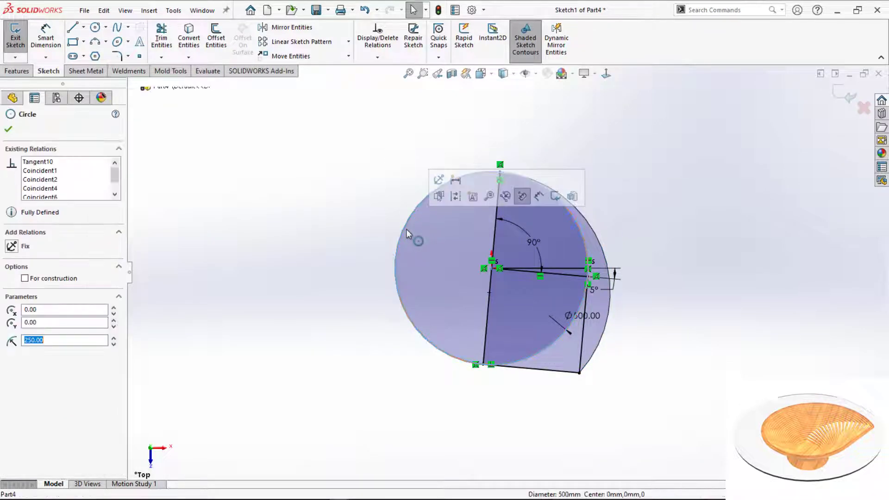
ctrl+click(487, 334)
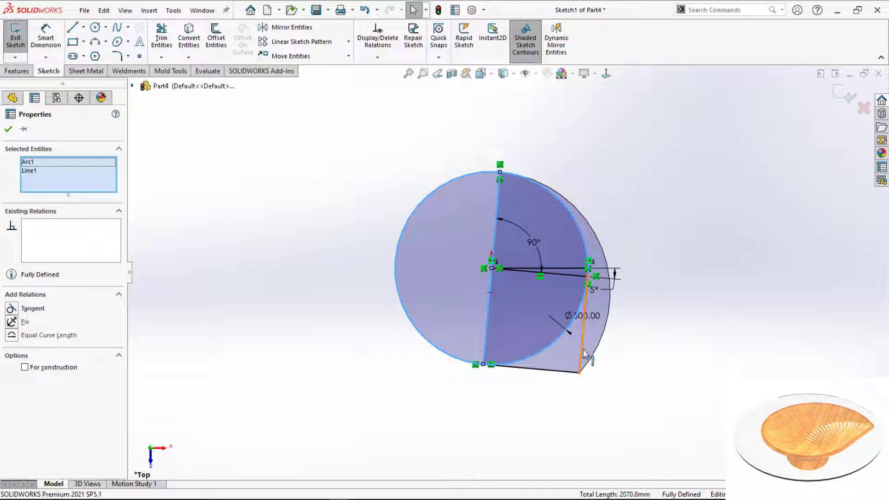
ctrl+click(583, 351)
ctrl+click(566, 268)
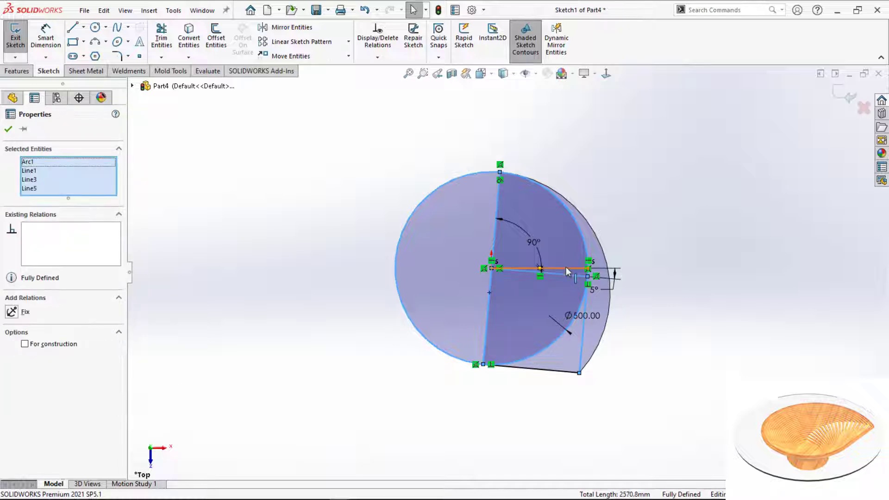
click(606, 235)
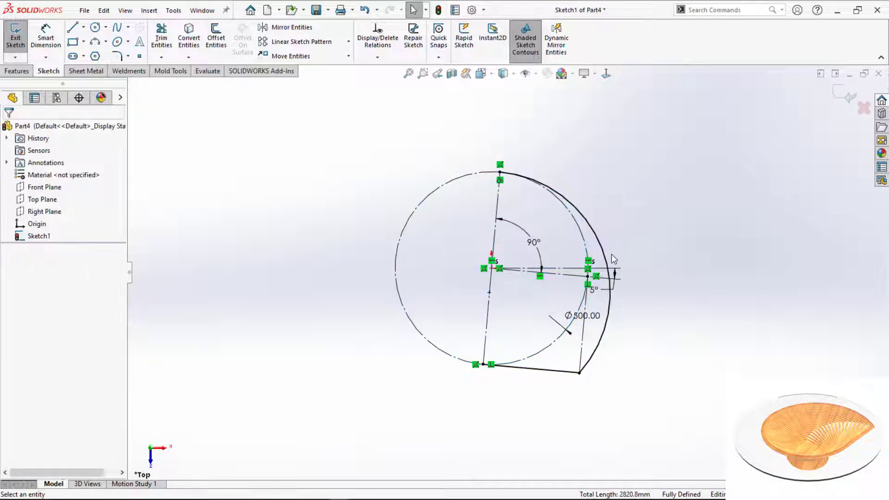
Draw a three-point arc over the left half of the construction circle, from the diameter's lower end to its upper end.
click(95, 42)
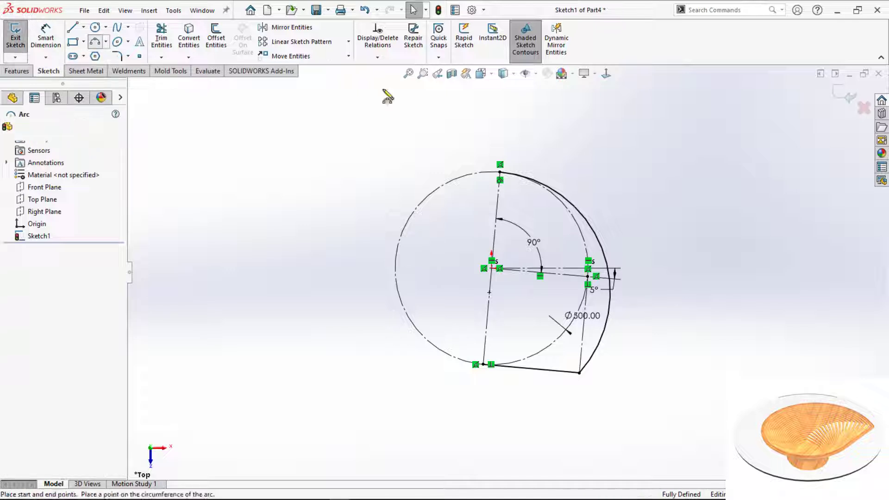
click(484, 365)
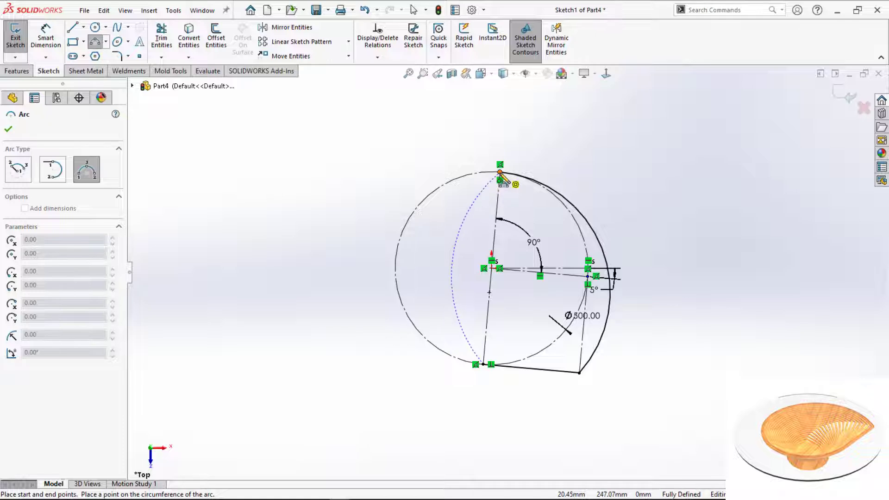
click(499, 174)
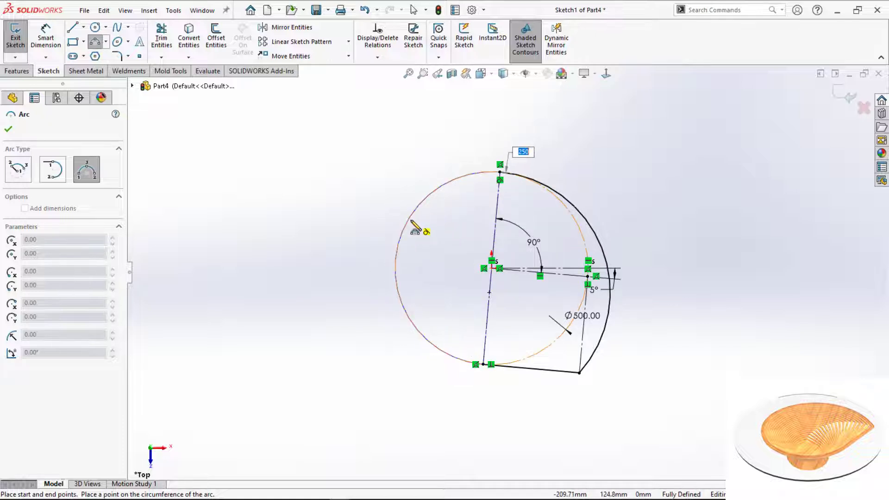
click(417, 228)
key(Escape)
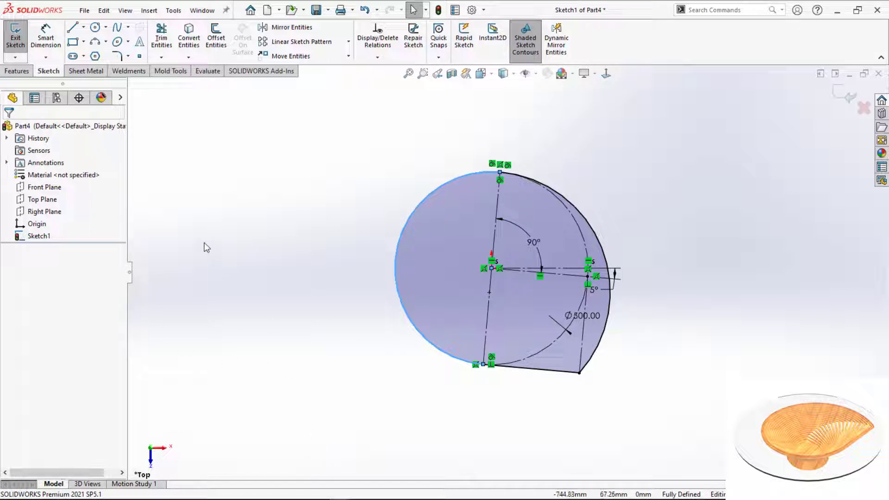
Extrude the closed outline as a thin feature 25 mm deep with a 25 mm wall thickness reversed to the inside.
key(ctrl+b)
click(28, 45)
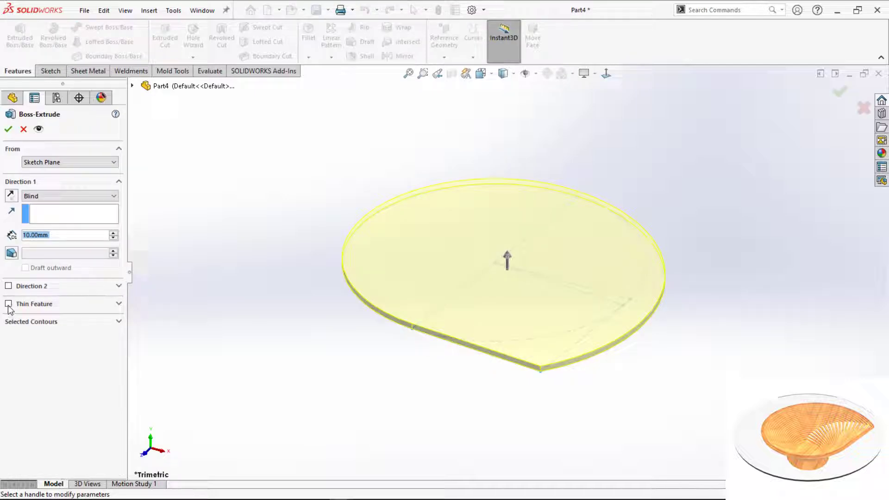
click(9, 304)
drag(60, 237, 10, 232)
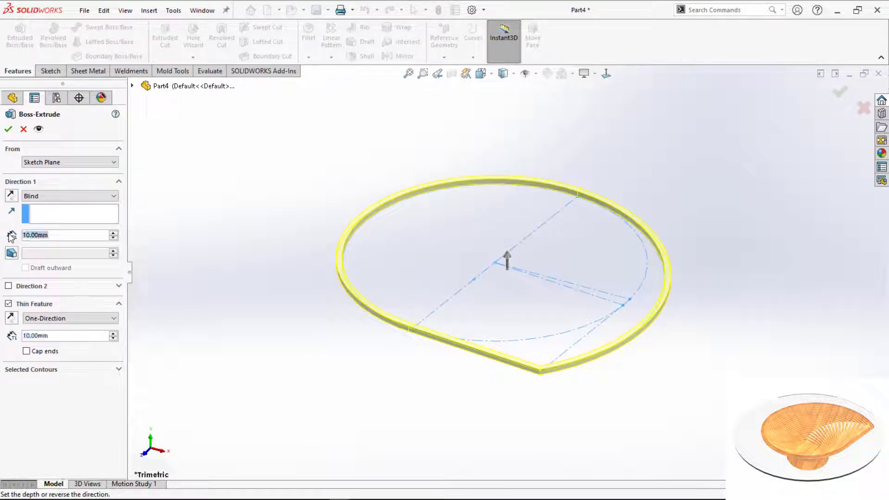
text(25)
click(75, 336)
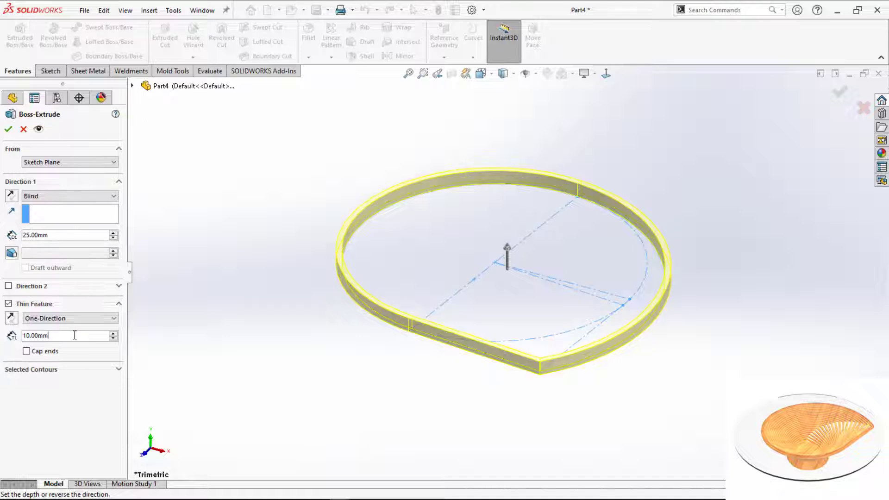
text(25)
key(Return)
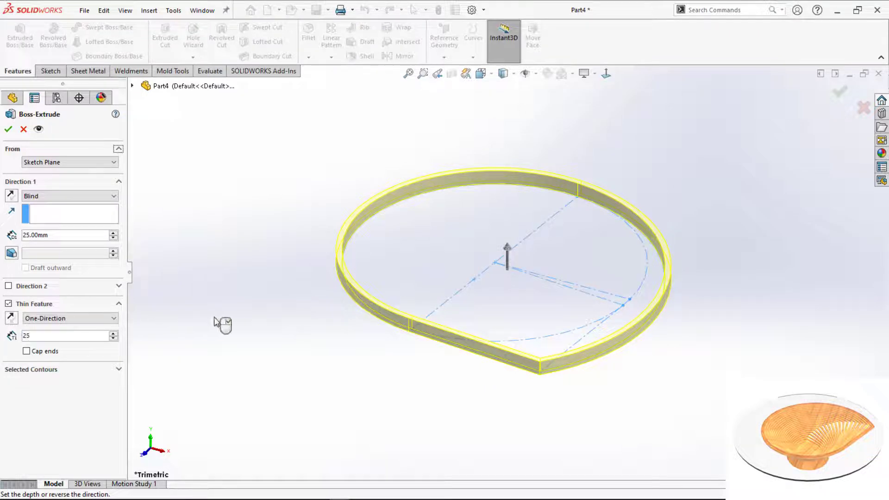
click(13, 319)
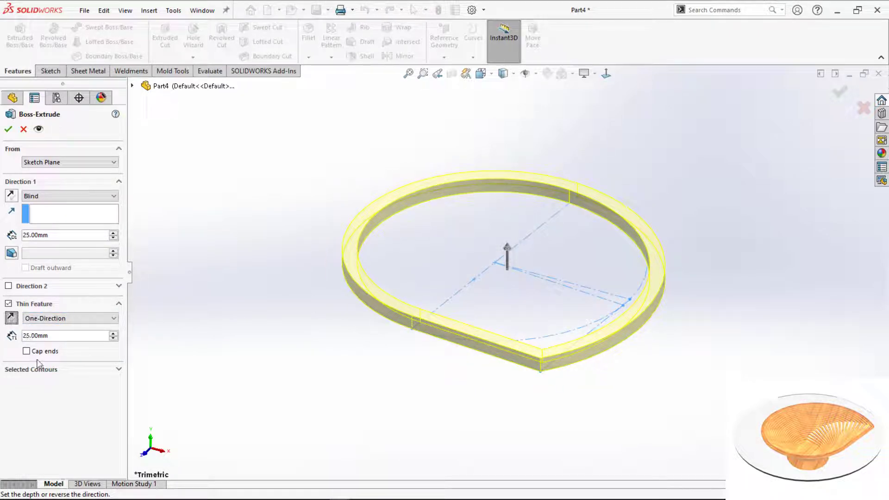
click(9, 131)
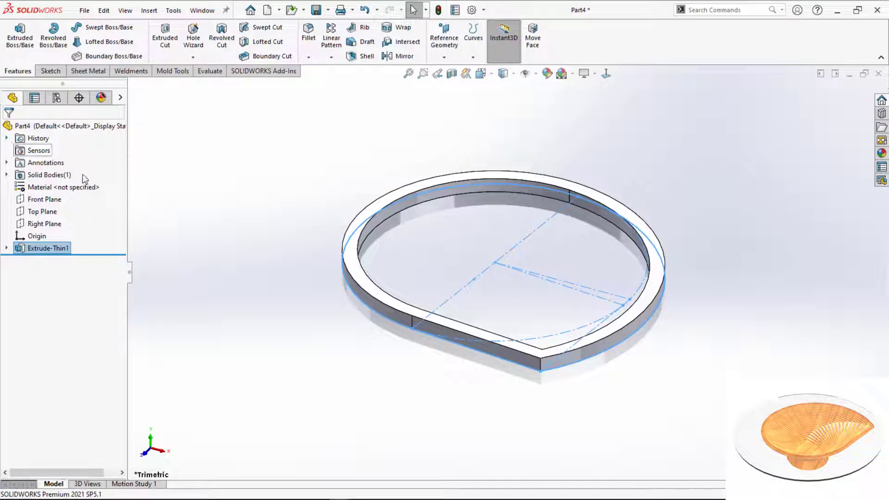
Set up a linear pattern of the thin ring normal to its top face, with 25 mm spacing and 20 instances.
click(189, 215)
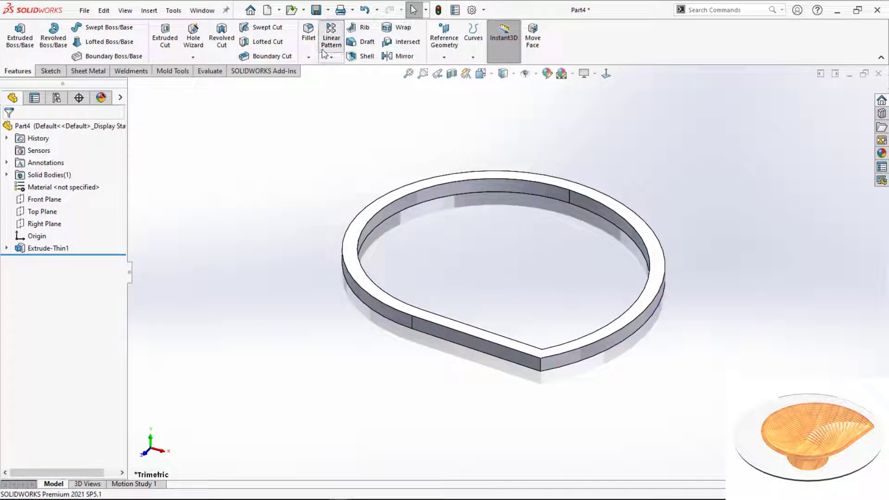
click(331, 38)
click(363, 215)
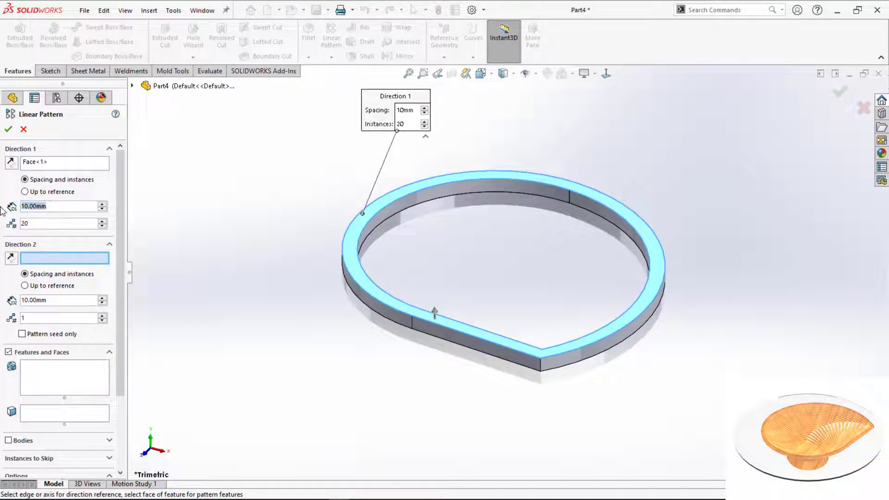
text(25)
key(Return)
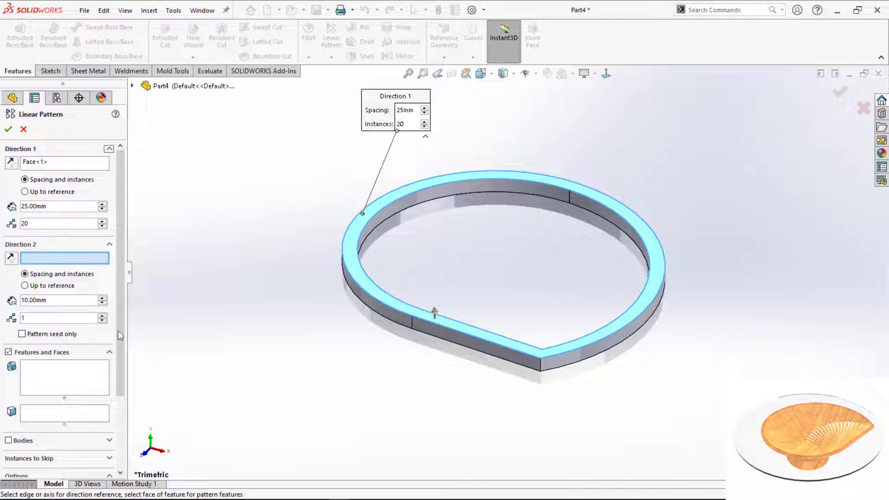
scroll(70, 362, down, 3)
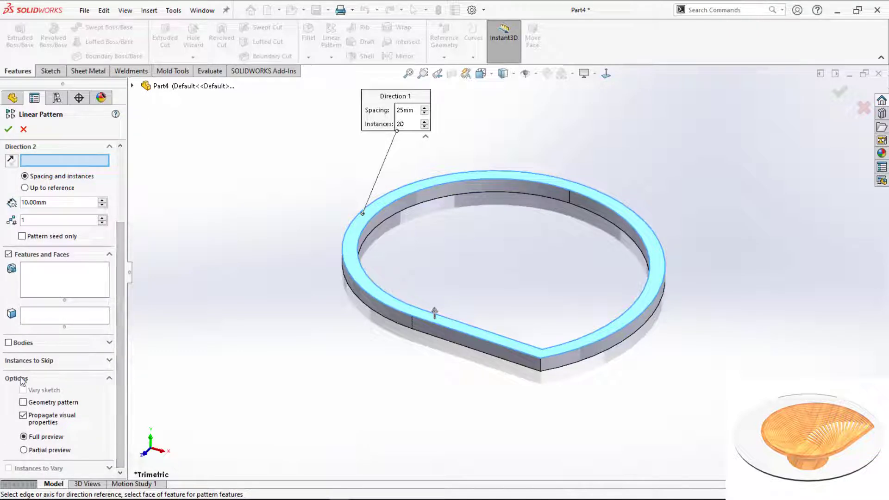
click(58, 292)
click(366, 299)
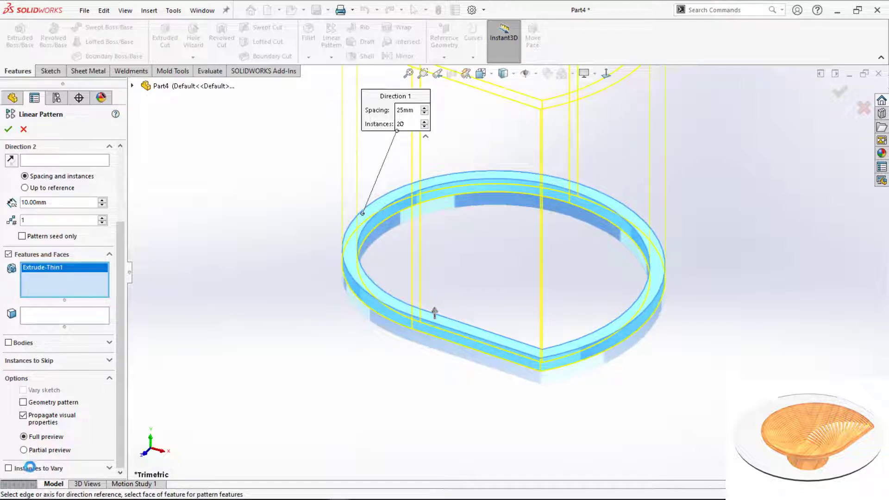
Enable varying instances in the pattern and give the circle's 500 mm diameter a 25 mm increment.
click(29, 467)
scroll(93, 352, down, 3)
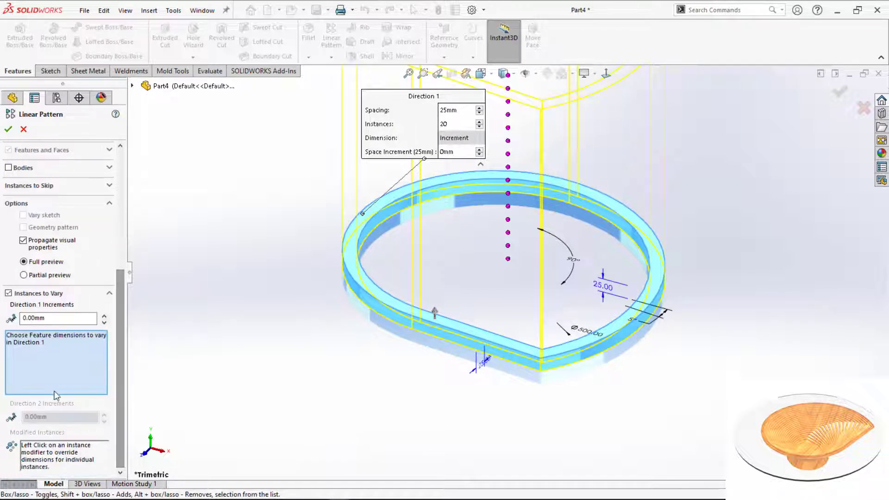
click(587, 338)
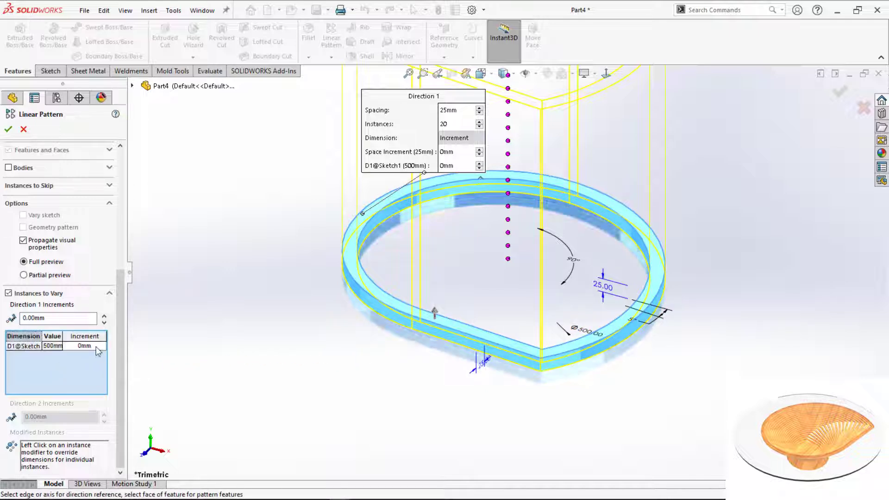
click(95, 347)
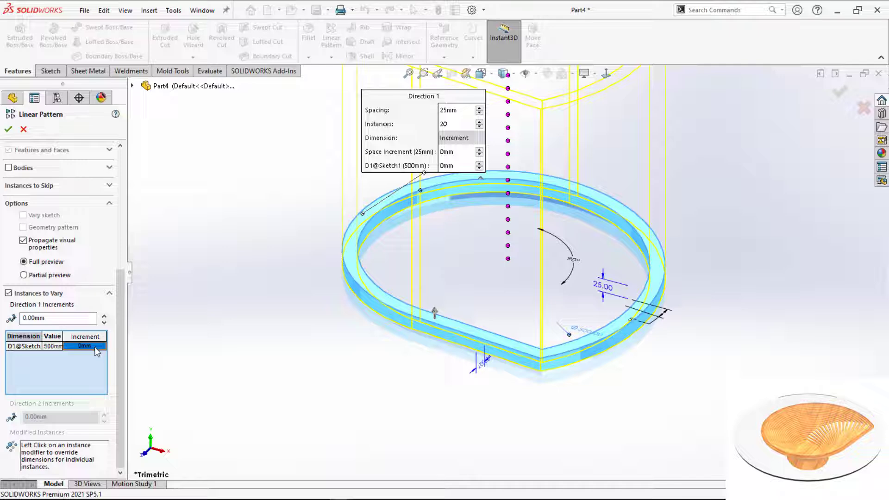
click(235, 281)
scroll(228, 283, up, 4)
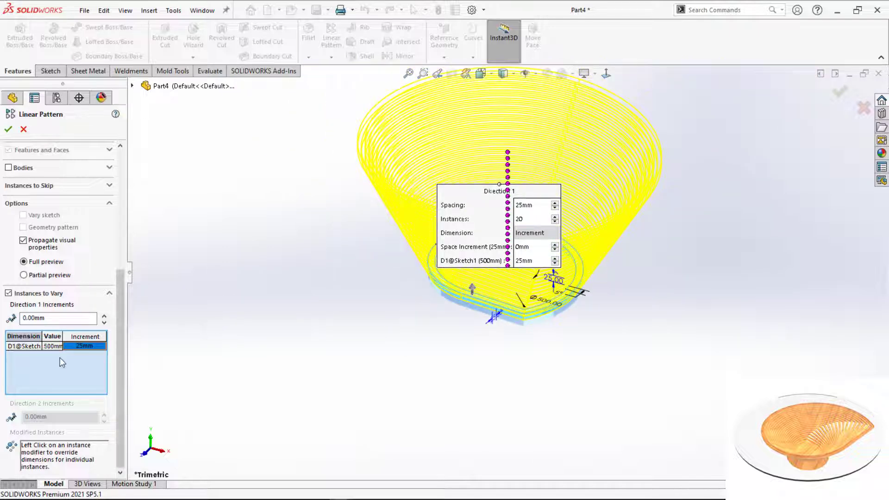
Add the sketch's 5° angle to the varied dimensions with an increment of 5 degrees per instance.
scroll(563, 326, down, 3)
click(595, 257)
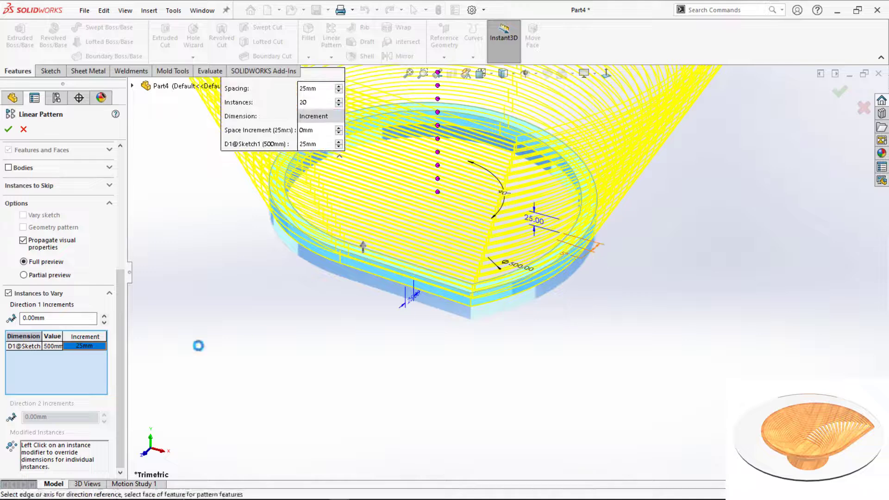
click(84, 355)
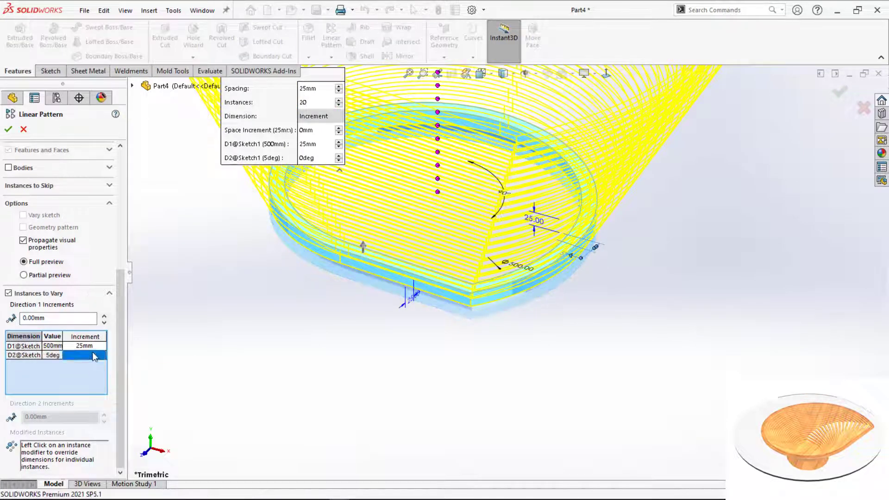
text(5)
click(288, 330)
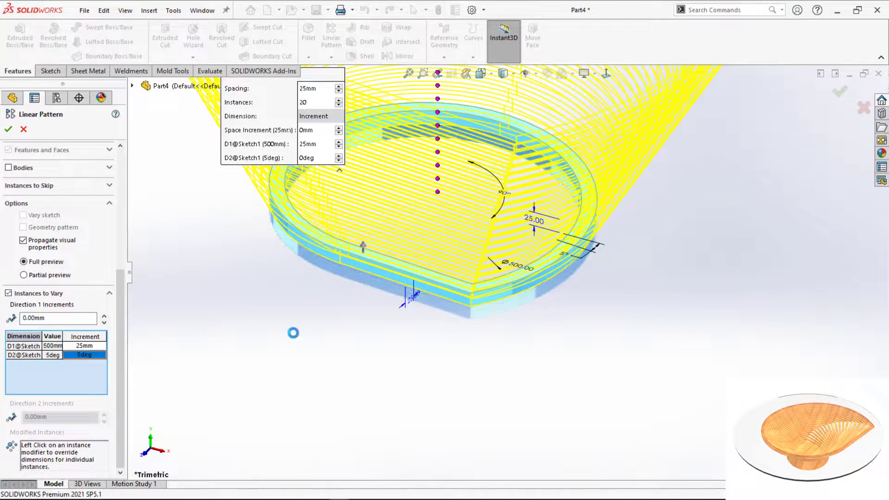
scroll(288, 331, up, 6)
middle_drag(288, 331, 417, 316)
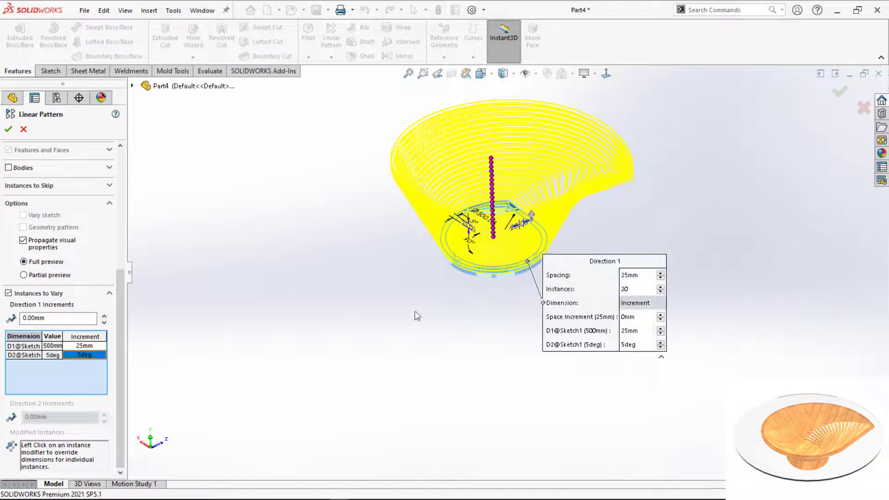
Add the ring's 25 mm wall thickness to the varied dimensions with a 1 mm increment.
scroll(453, 218, down, 6)
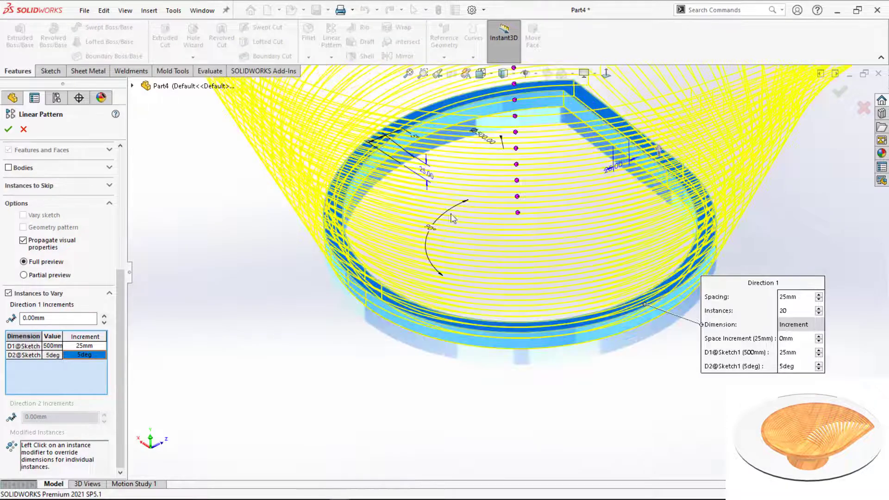
click(613, 168)
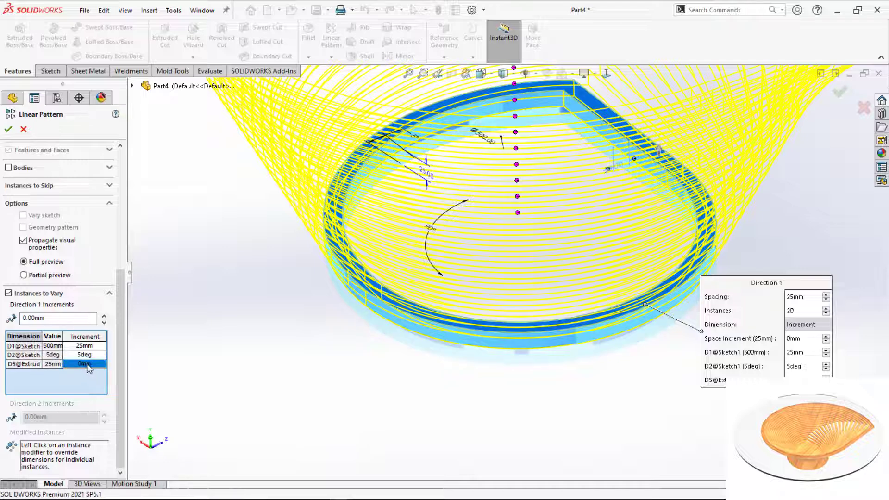
click(303, 295)
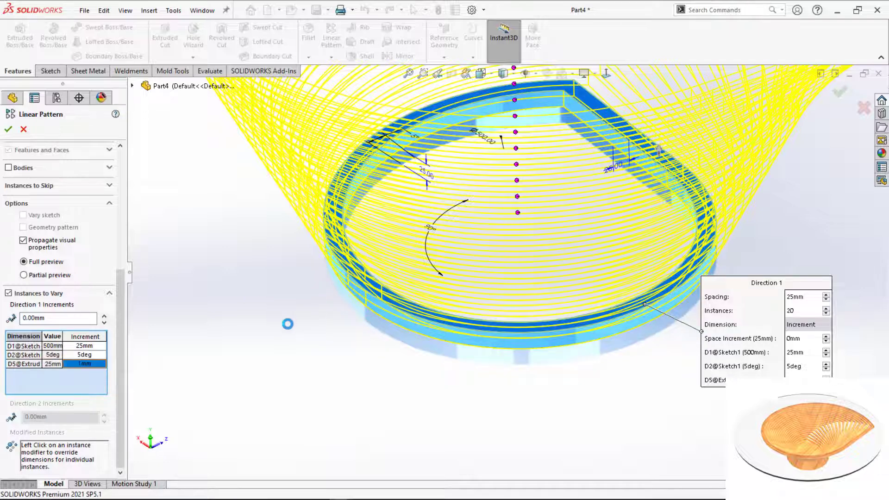
scroll(281, 320, up, 4)
scroll(284, 325, up, 3)
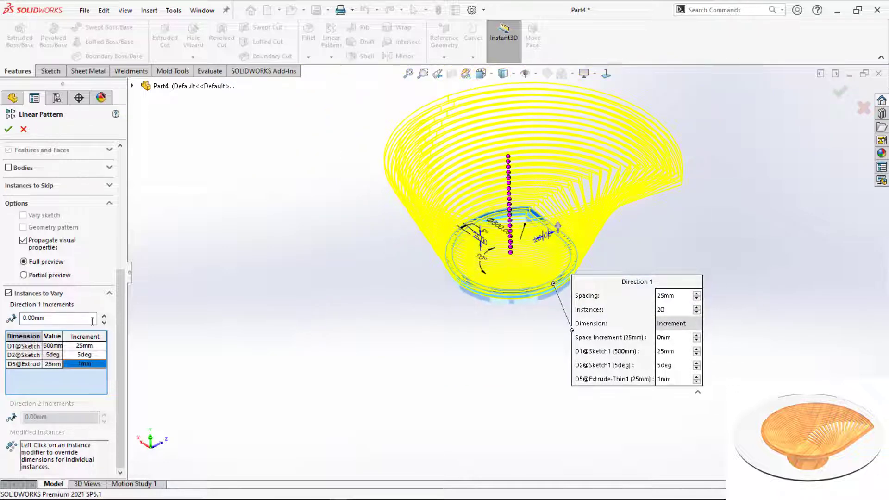
Set the circle diameter's increment to 50 mm per instance.
click(85, 346)
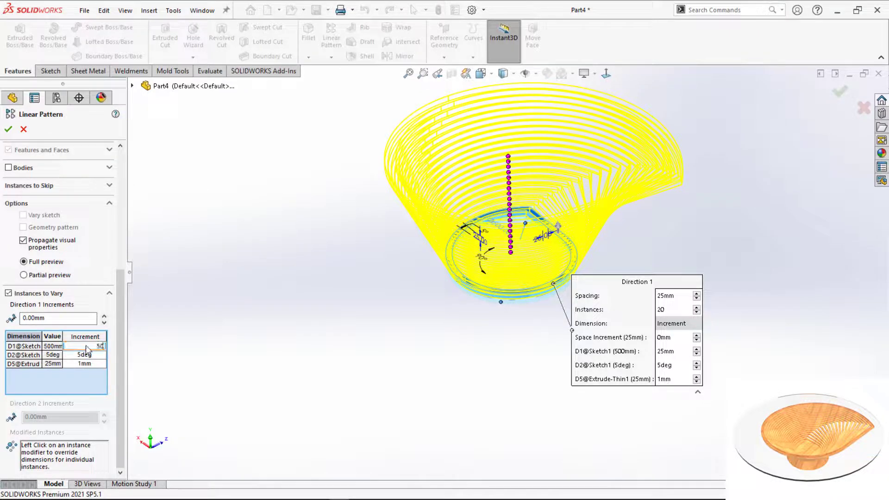
click(313, 305)
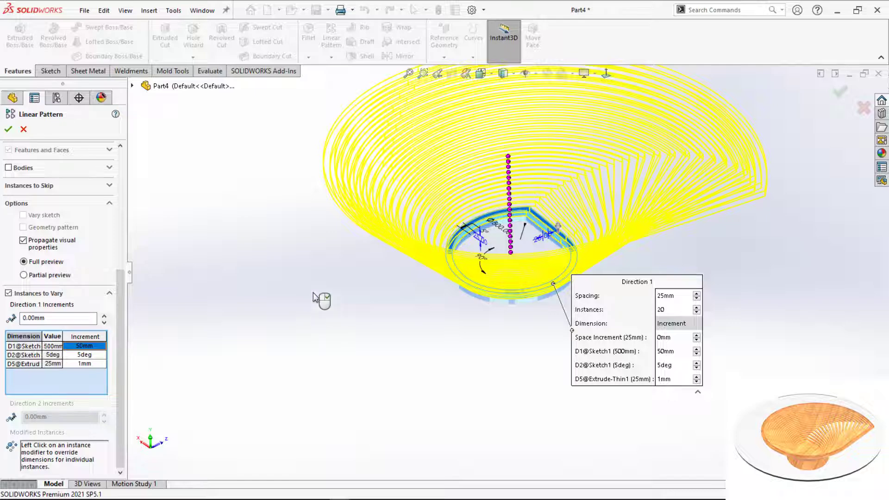
middle_drag(316, 298, 373, 327)
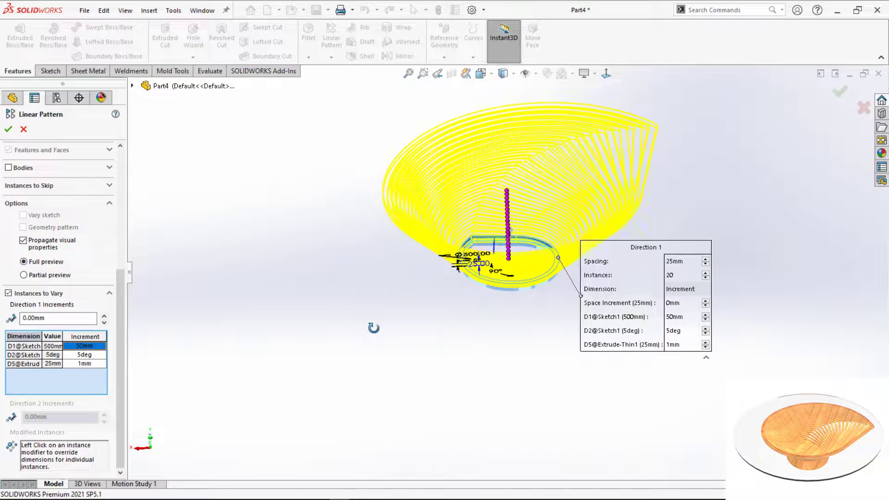
Try a 60 mm increment for the circle's diameter.
click(102, 348)
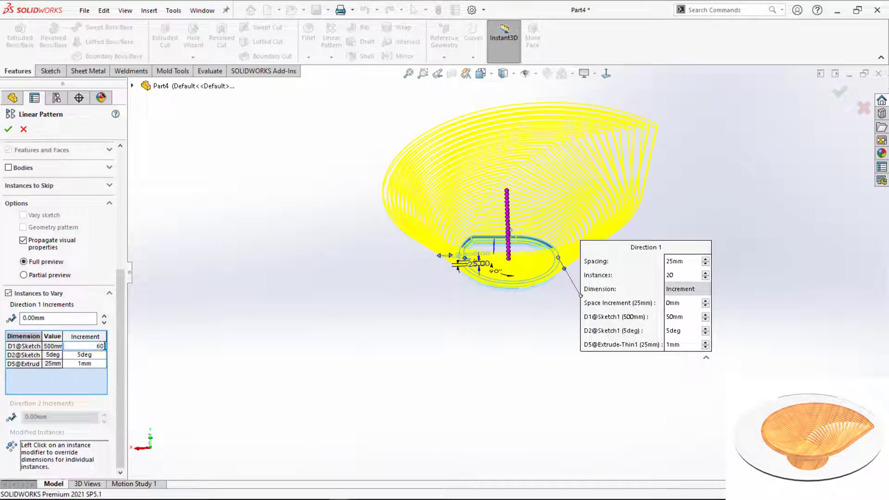
text(60)
key(Return)
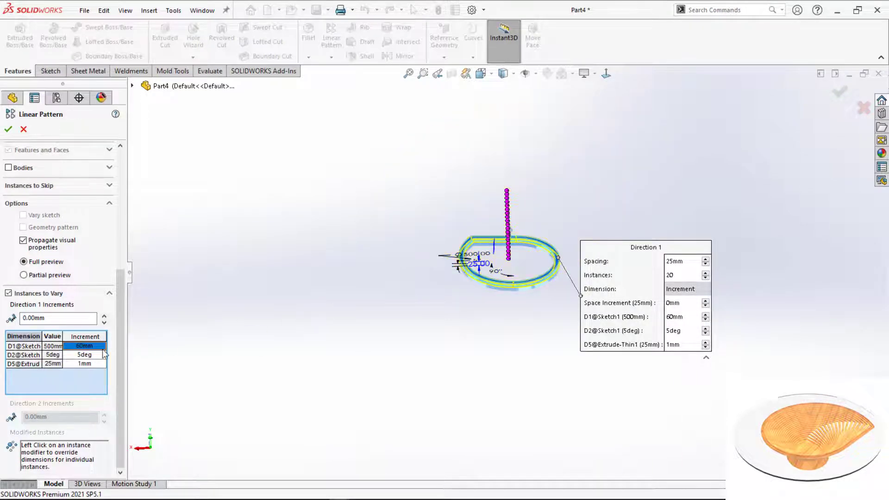
Return the circle diameter's increment to 50 mm in the varied dimensions.
click(100, 349)
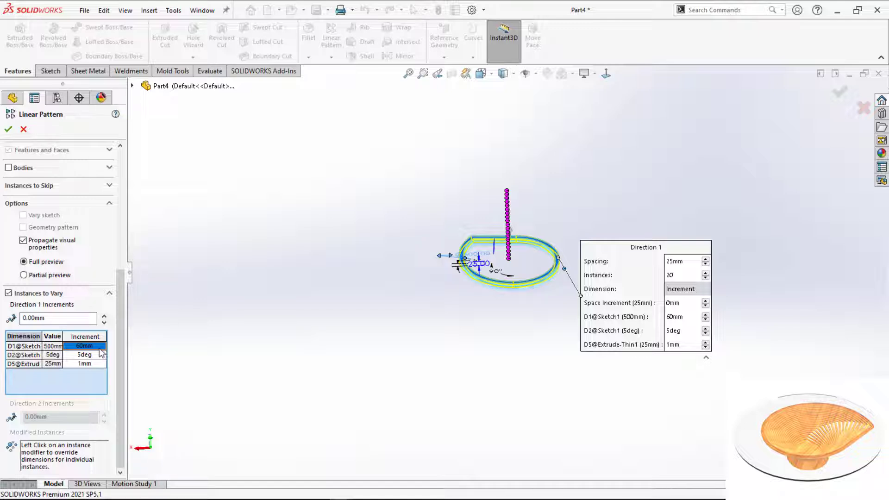
text(50)
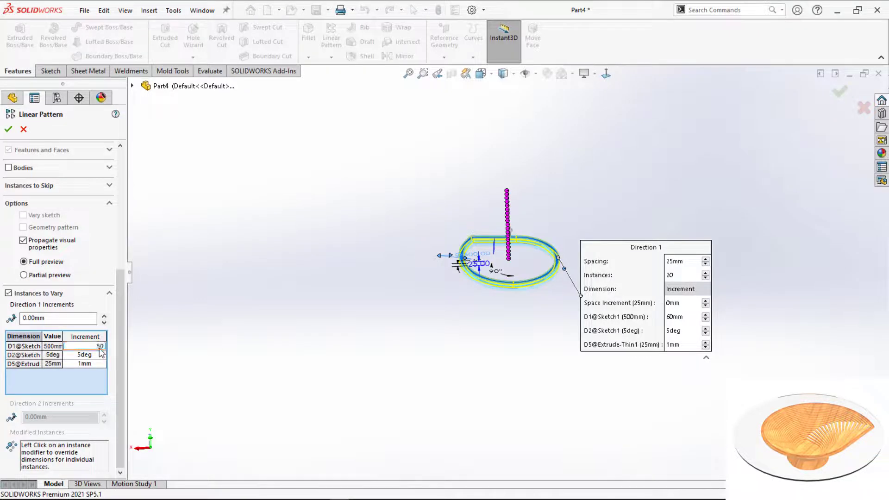
key(Return)
middle_drag(244, 305, 260, 345)
scroll(261, 346, up, 1)
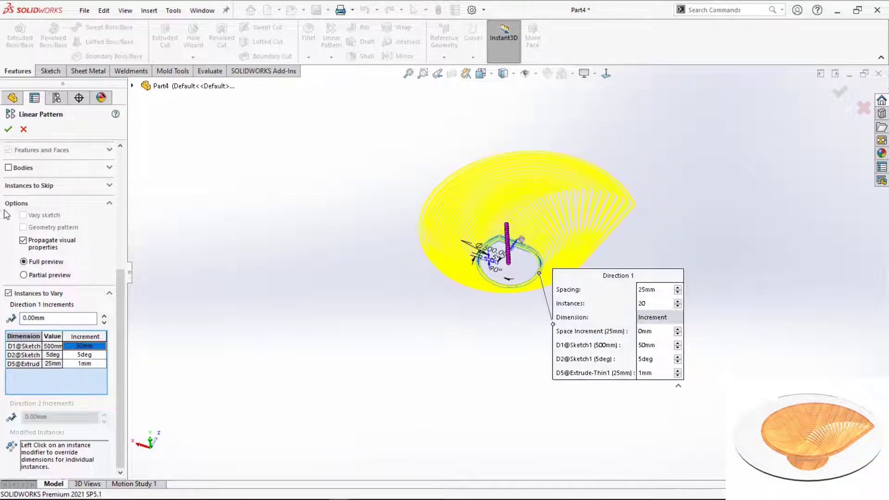
Accept the linear pattern of the thin ring with its varied diameter, angle and wall thickness.
click(8, 130)
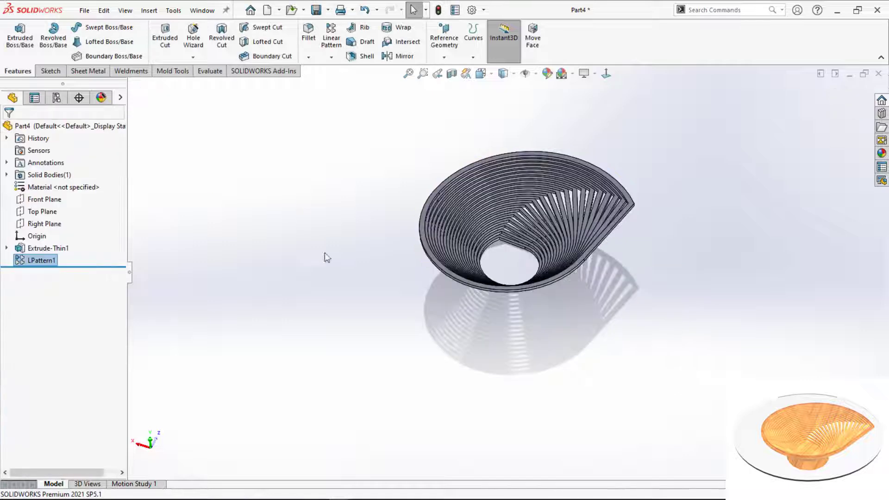
middle_drag(341, 202, 293, 257)
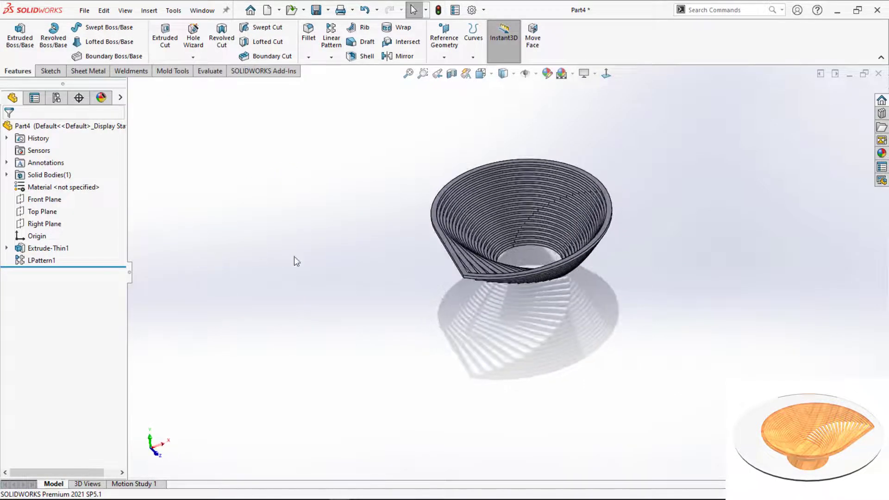
scroll(453, 191, down, 4)
Start a blind boss extrusion of the first ring's sketch, directed downward to a depth of 100 mm.
middle_drag(219, 304, 501, 383)
scroll(501, 379, down, 2)
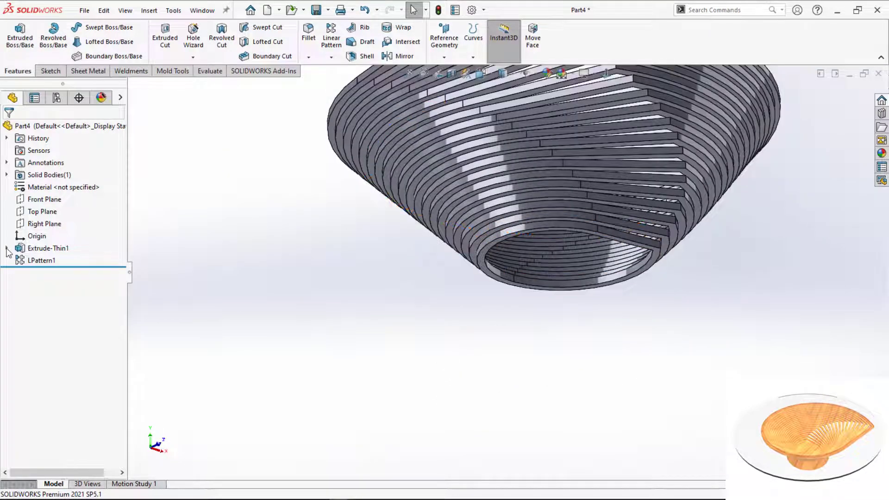
click(6, 248)
click(50, 266)
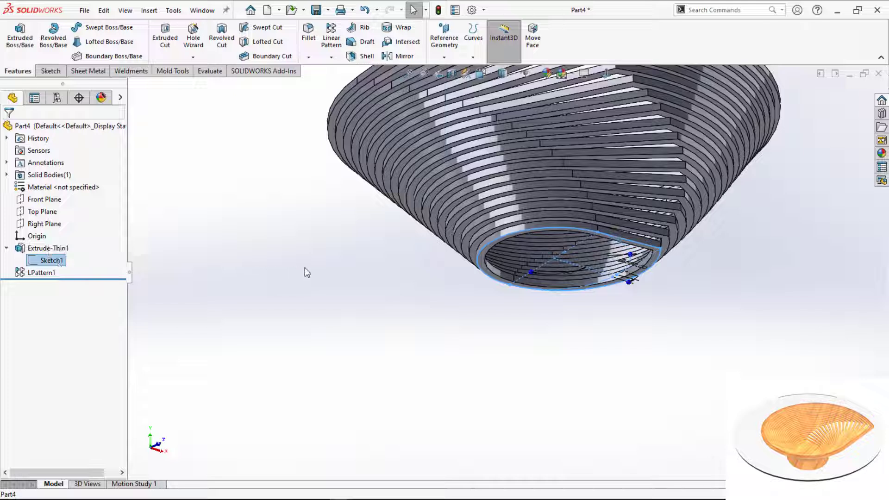
click(30, 46)
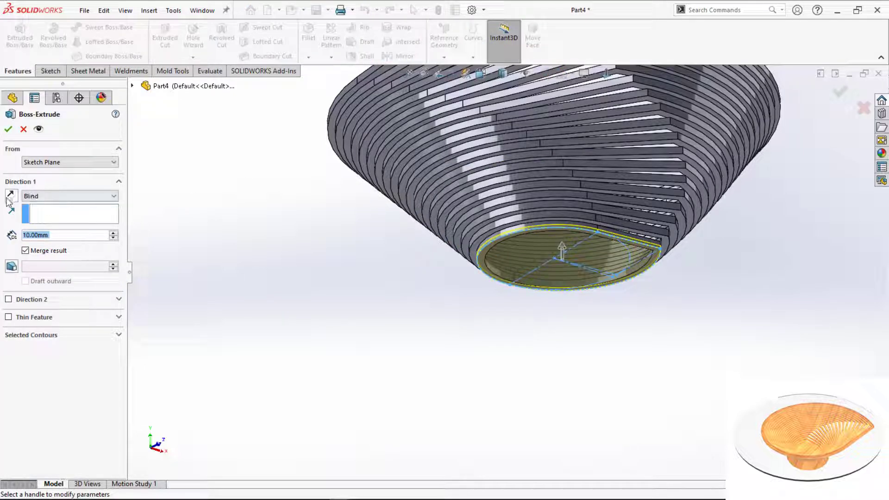
click(9, 198)
click(113, 233)
click(113, 233)
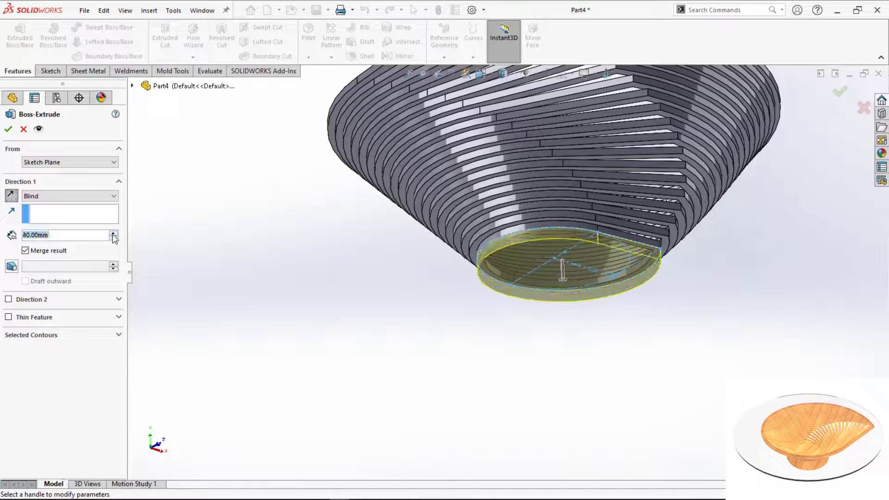
click(113, 233)
click(113, 233)
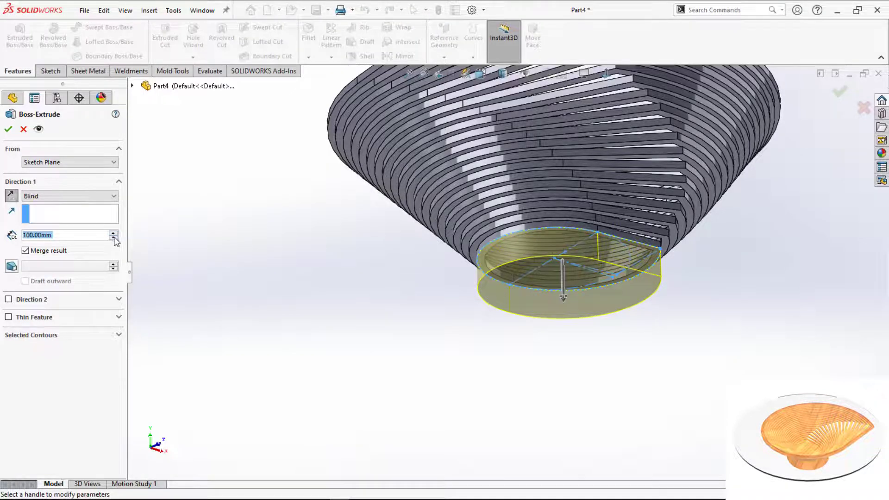
Turn on draft for the base extrusion and make it flare outward.
middle_drag(301, 222, 307, 281)
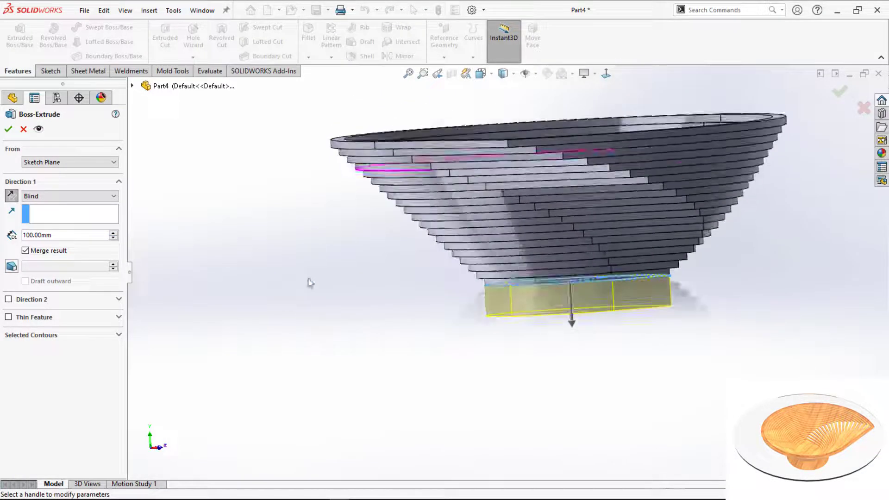
click(12, 267)
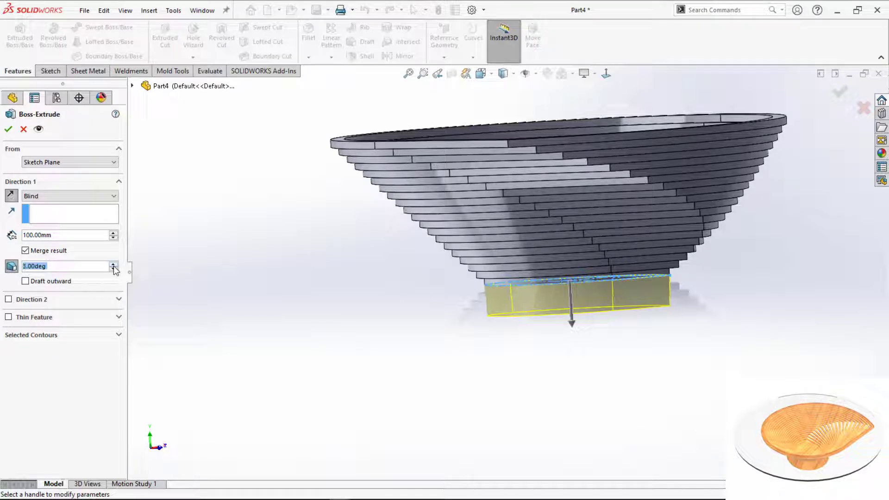
click(41, 282)
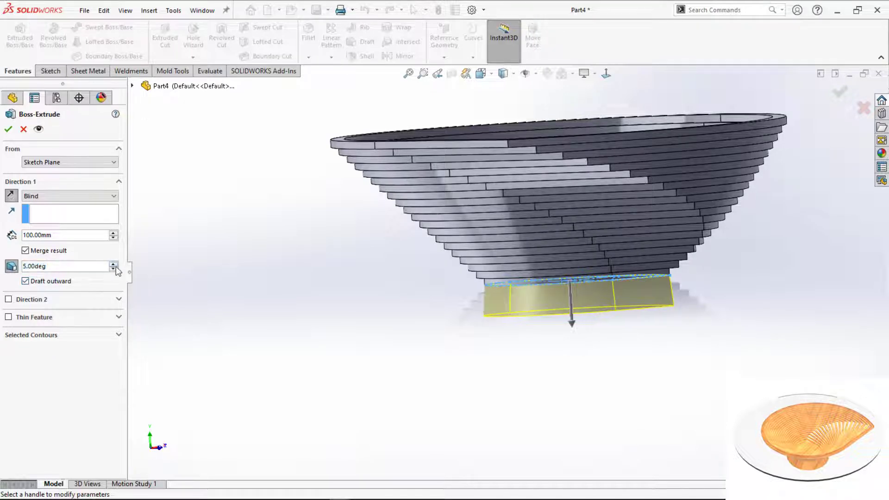
Try gradually increasing the base's outward draft angle from 5 degrees to beyond 17 degrees.
click(114, 264)
click(115, 266)
click(116, 266)
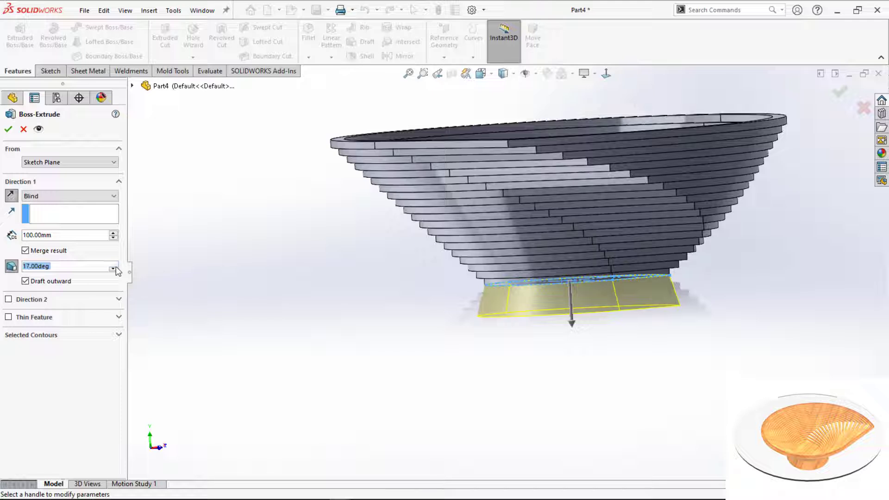
click(116, 266)
click(115, 266)
click(113, 264)
click(113, 264)
click(113, 264)
click(113, 264)
click(113, 264)
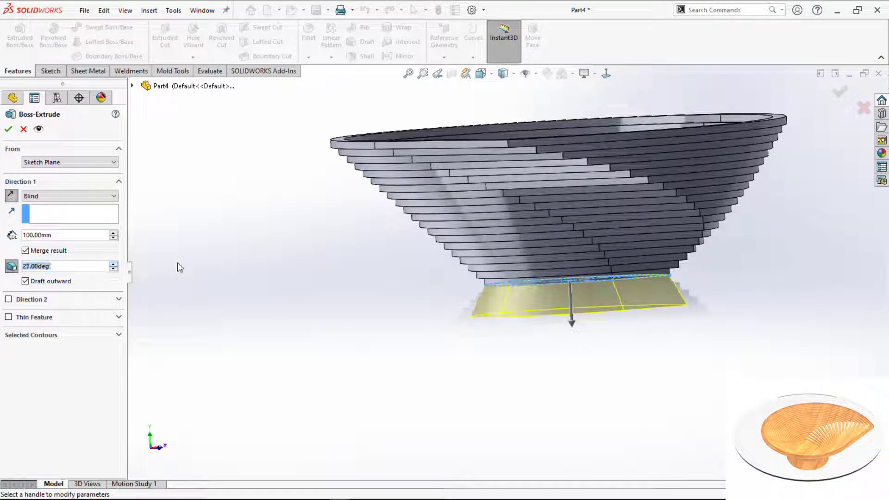
middle_drag(177, 263, 190, 286)
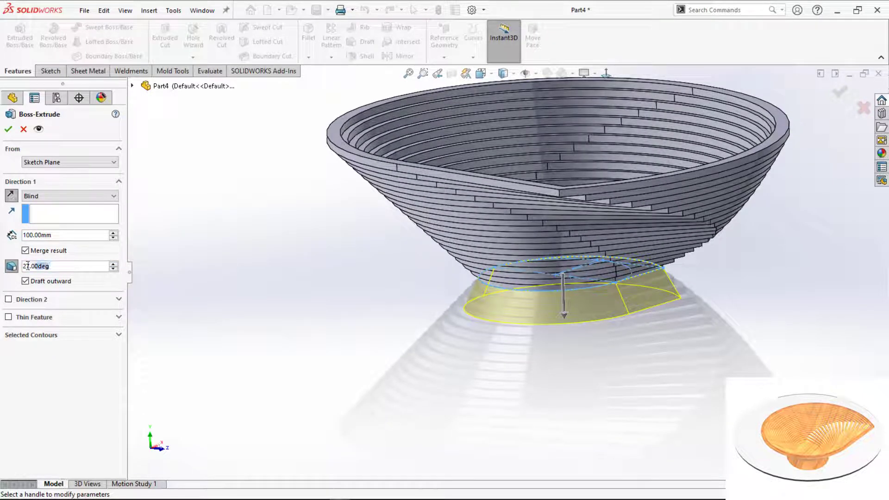
Set the base's draft angle to 45 degrees and finish the extrusion without merging it into the bowl.
text(45)
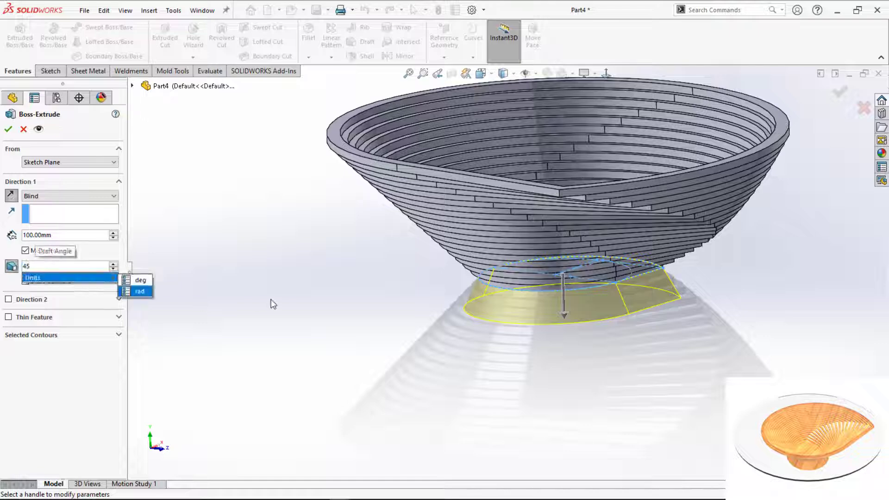
key(Return)
middle_drag(317, 299, 260, 294)
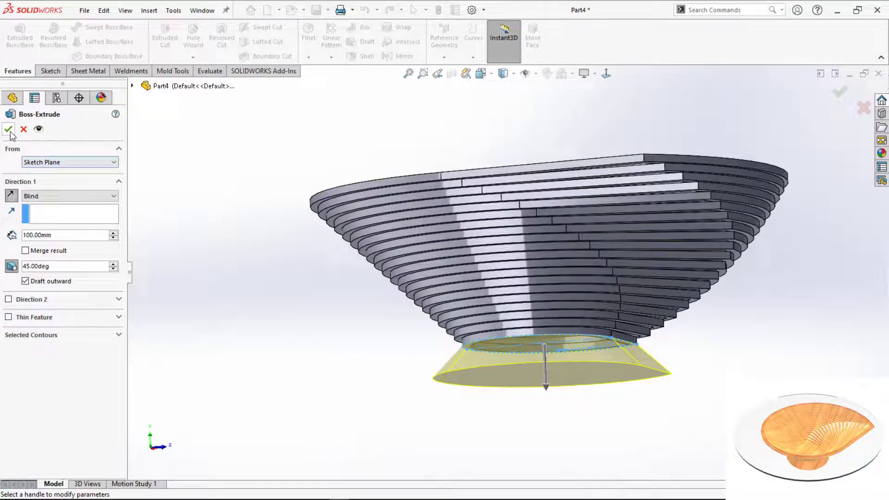
click(9, 129)
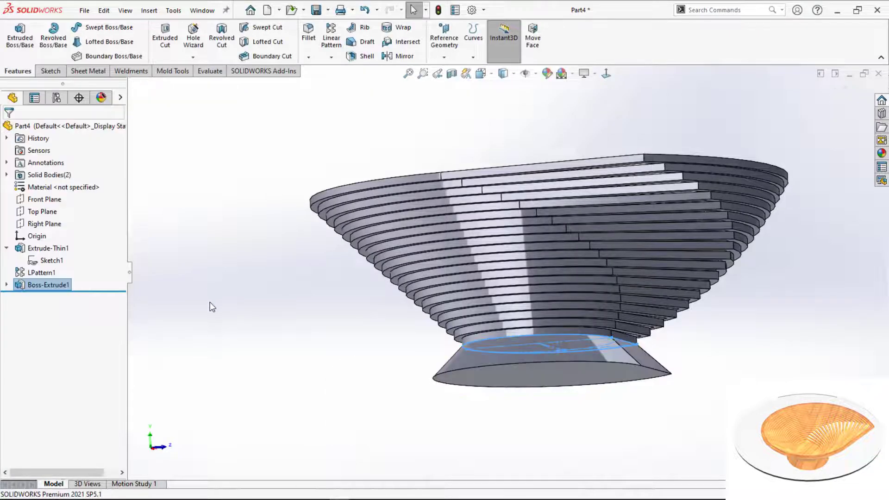
Shell the flared base with a 10 mm wall thickness, removing its bottom face.
middle_drag(453, 296, 490, 358)
click(490, 358)
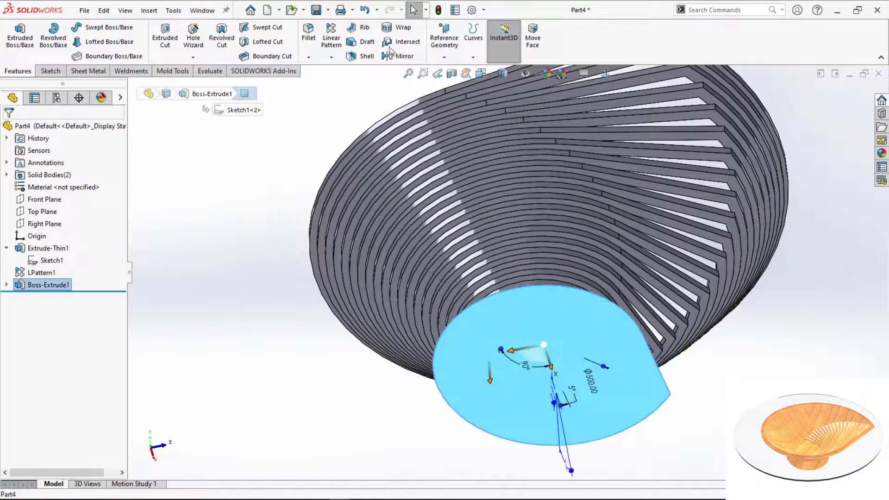
click(362, 56)
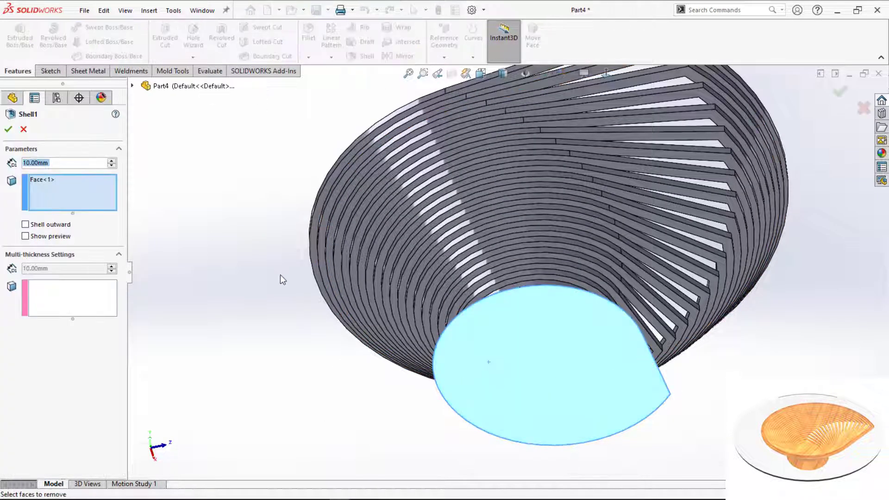
click(8, 129)
middle_drag(220, 186, 257, 354)
Edit the base's shell feature and set its wall thickness to 25 mm.
right_click(35, 298)
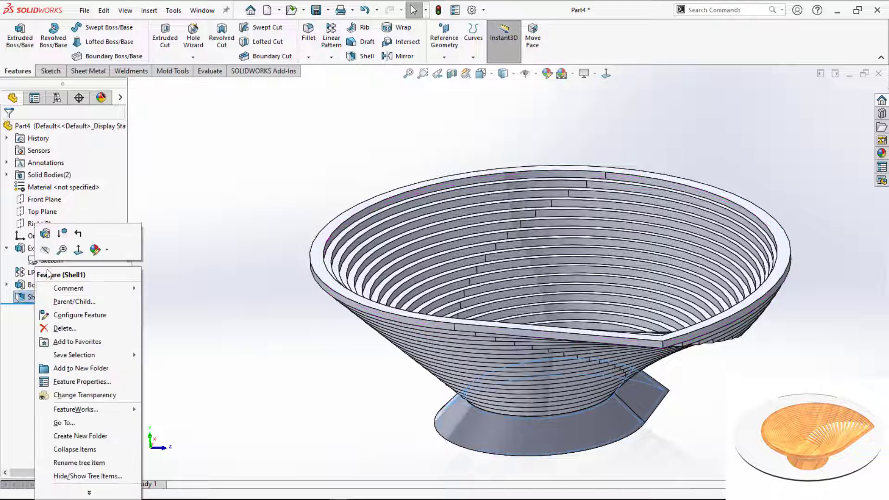
click(44, 235)
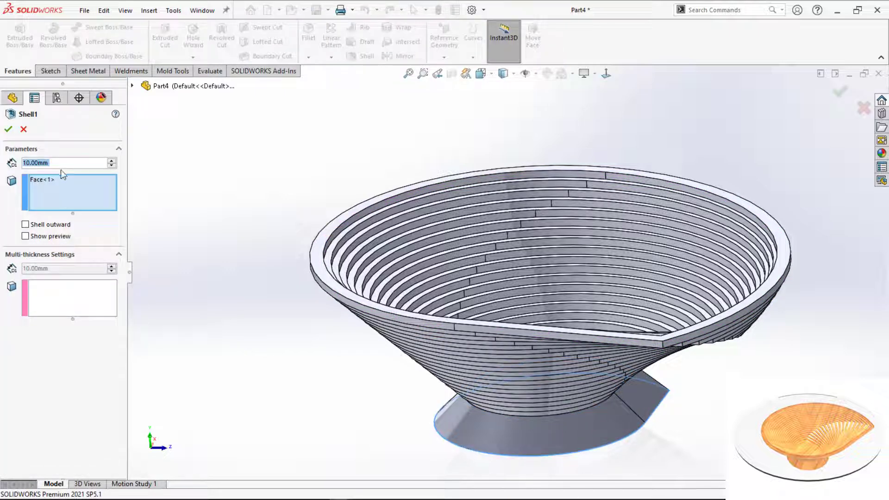
text(25)
click(8, 130)
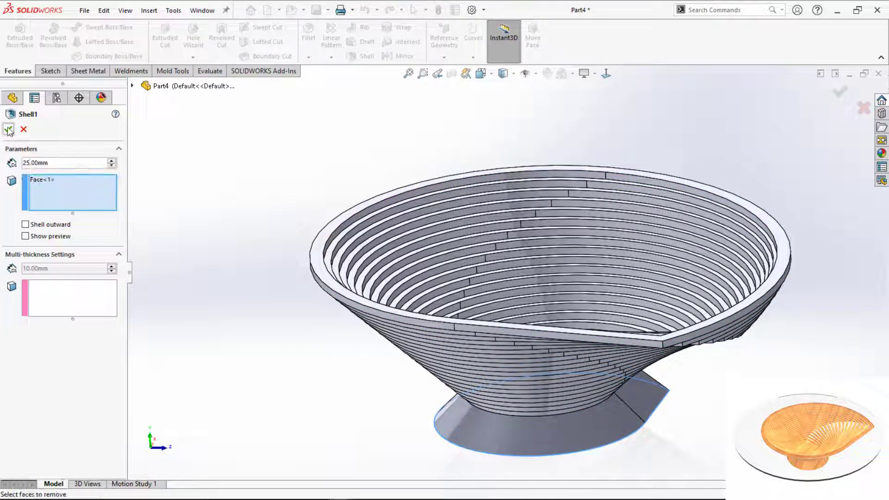
Sketch a circle about 2494 mm in diameter, centred on the origin, on the bowl's top rim face.
mouse_move(301, 246)
middle_down()
mouse_move(300, 135)
mouse_move(306, 254)
middle_up()
click(326, 229)
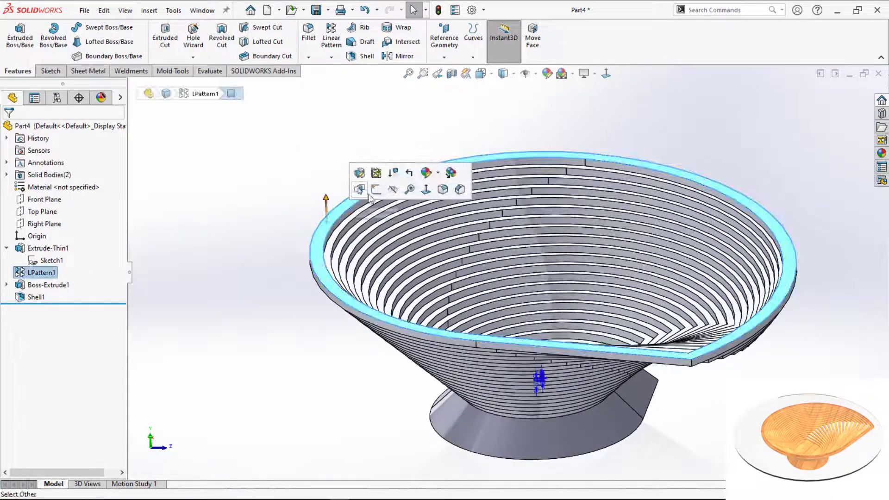
click(375, 190)
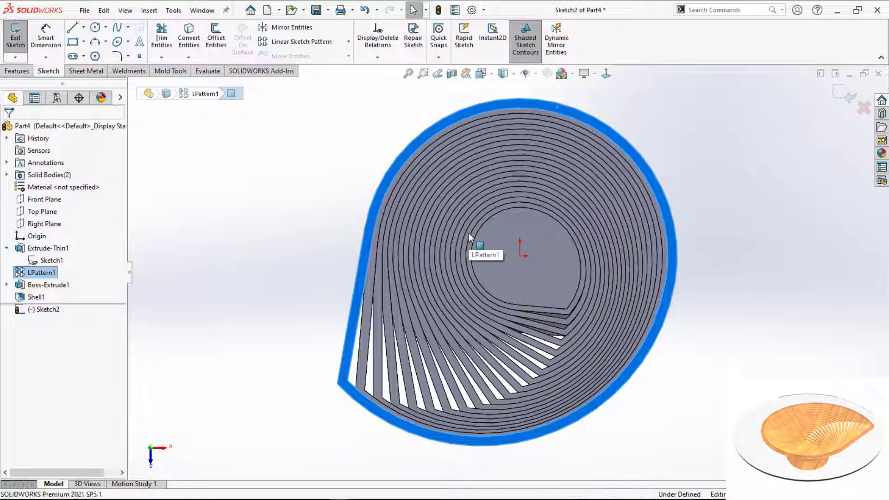
key(c)
click(520, 256)
scroll(253, 288, up, 4)
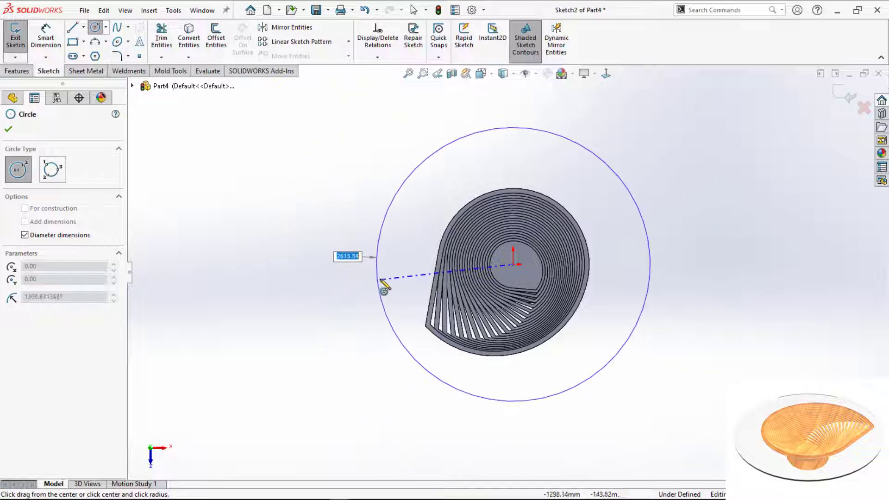
click(384, 279)
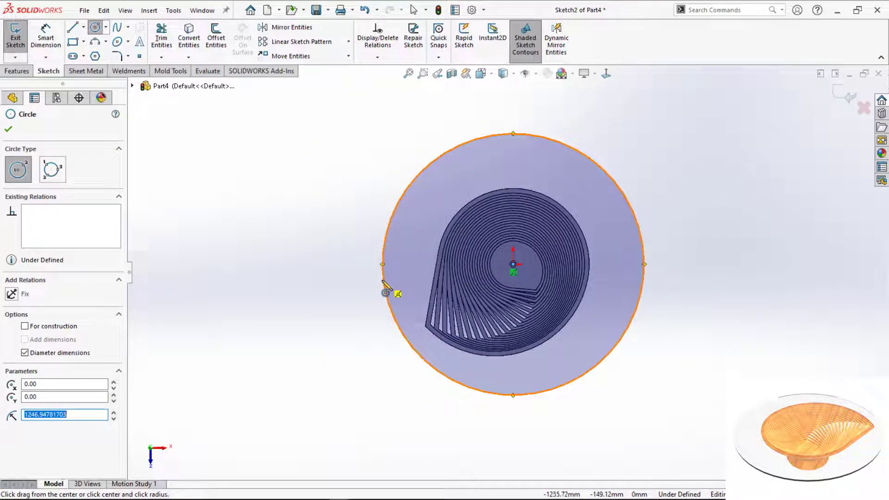
Dimension the tabletop circle's diameter to 2500 mm and exit the sketch.
right_drag(382, 281, 391, 270)
click(384, 271)
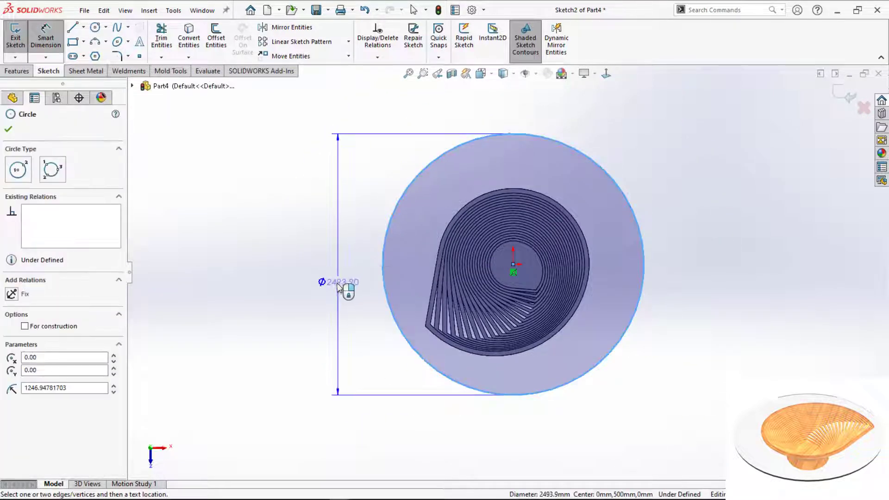
click(338, 284)
text(2500)
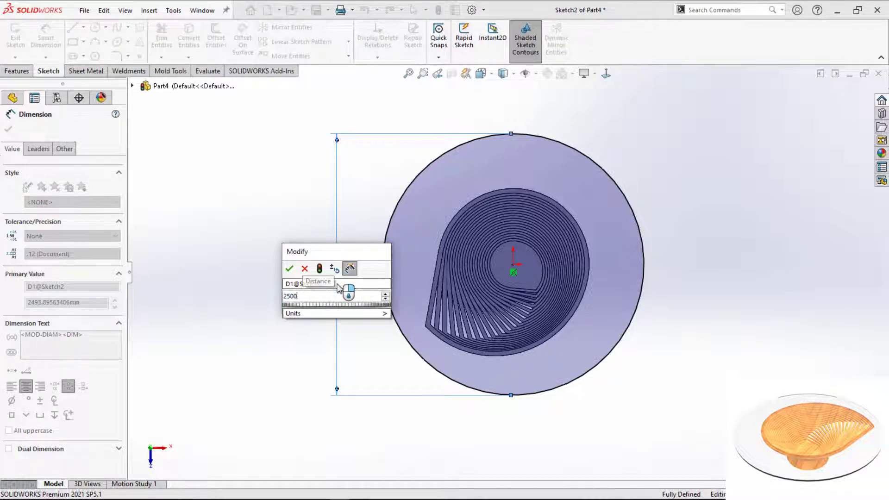
key(Return)
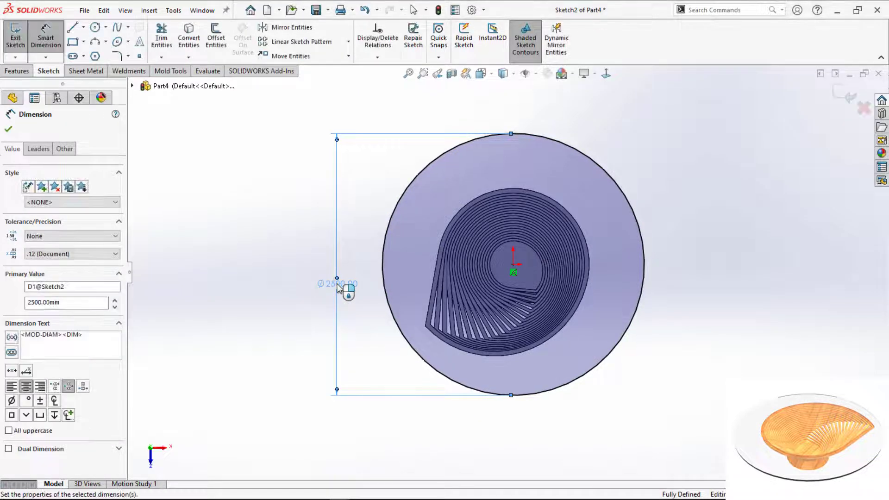
key(Escape)
key(ctrl+b)
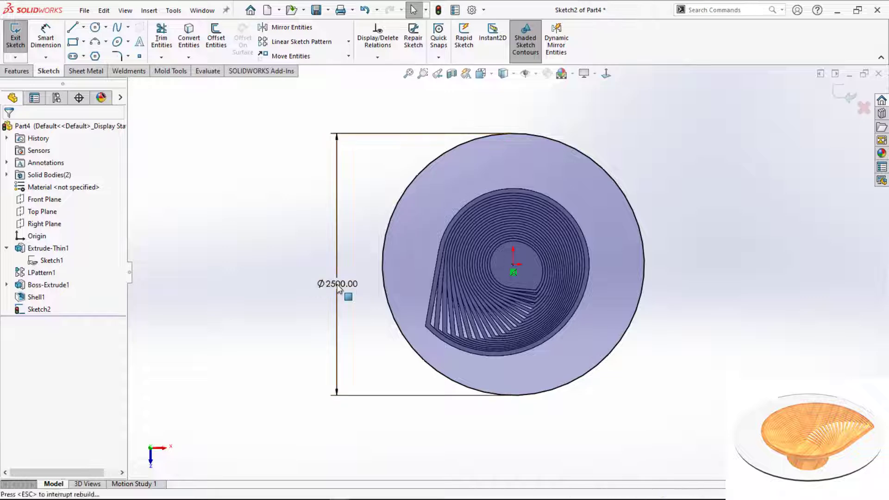
Set up an upward boss extrusion of the 2500 mm circle, 10 mm deep, without merging the result.
middle_drag(310, 361, 357, 209)
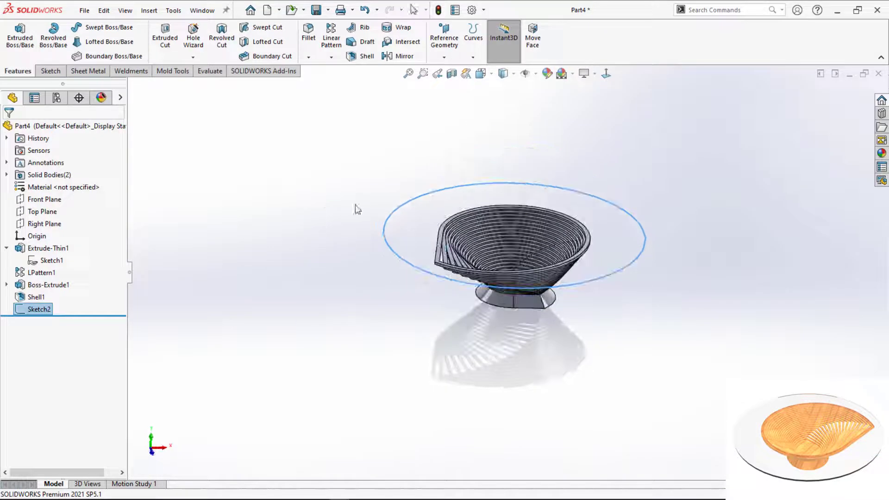
click(387, 235)
click(21, 55)
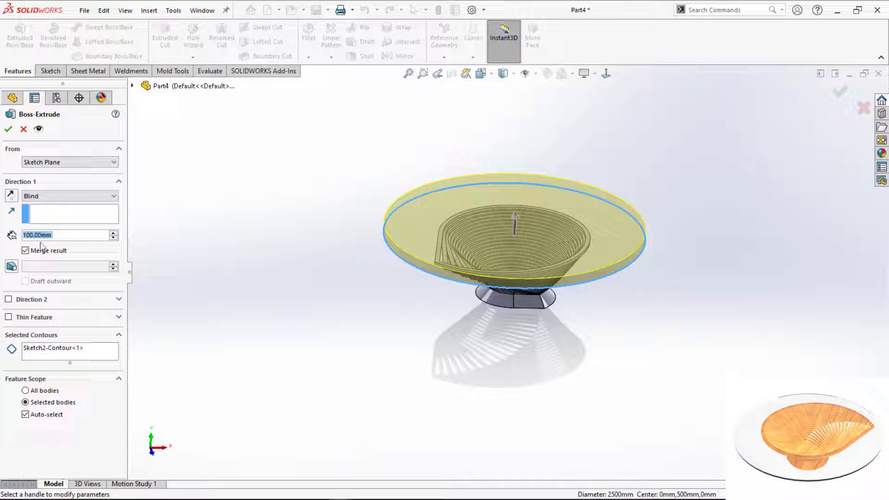
text(10)
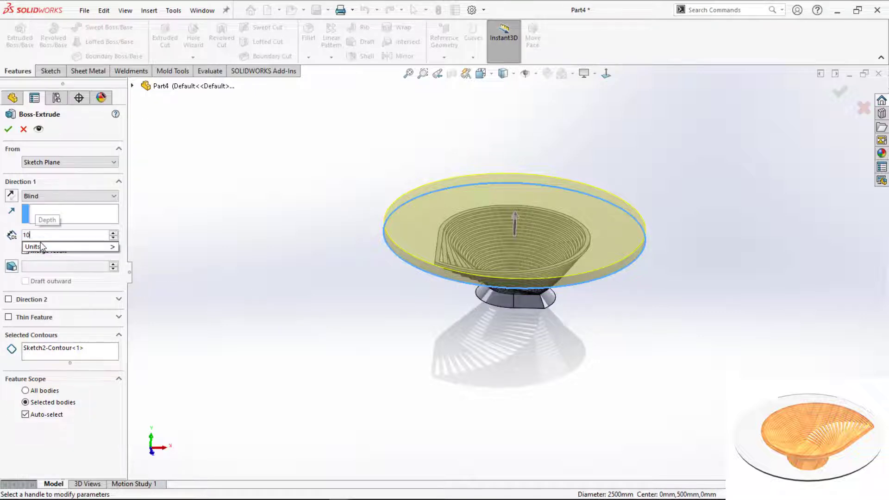
key(Return)
click(25, 251)
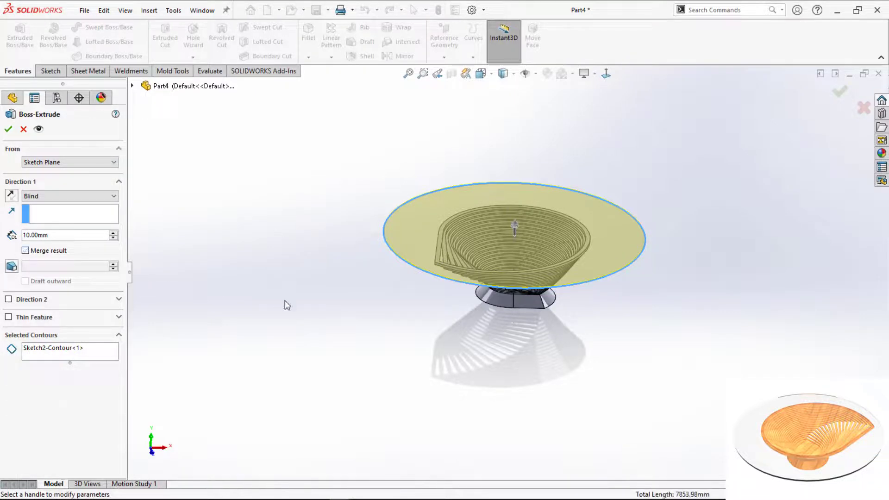
Set the tabletop extrusion depth to 50 mm and complete the boss as a separate body.
middle_drag(288, 304, 294, 250)
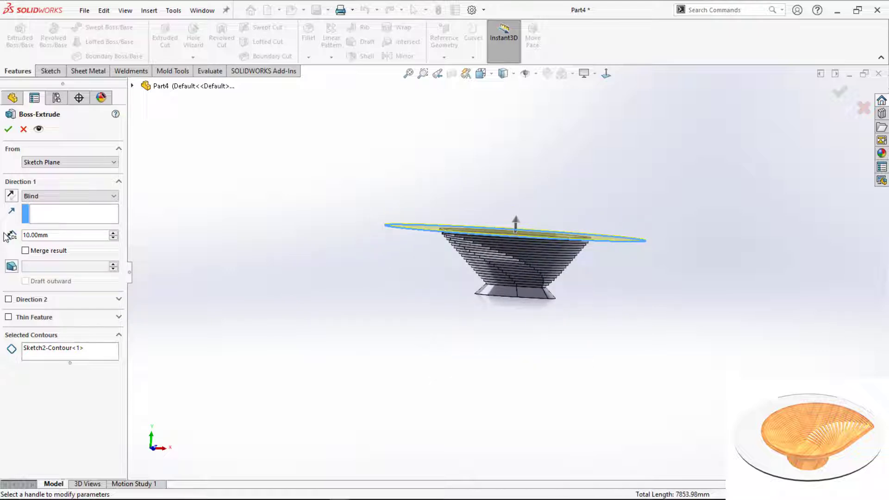
click(114, 234)
click(114, 233)
click(114, 234)
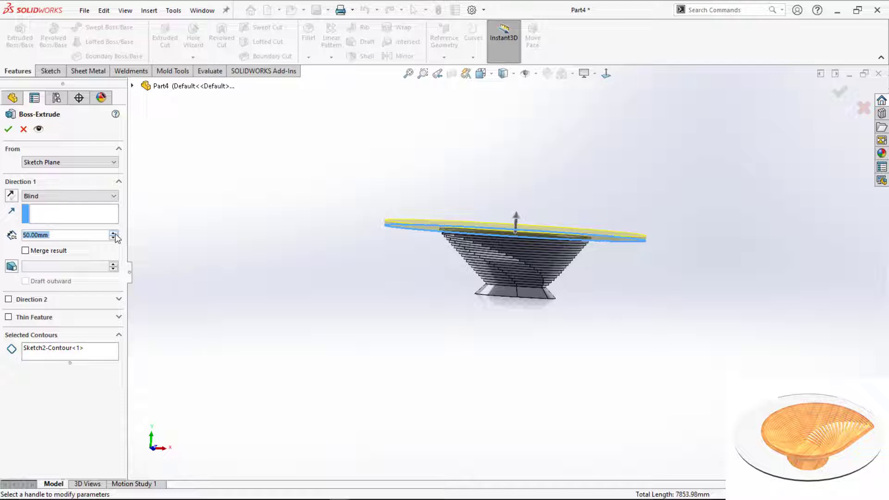
middle_drag(359, 275, 351, 291)
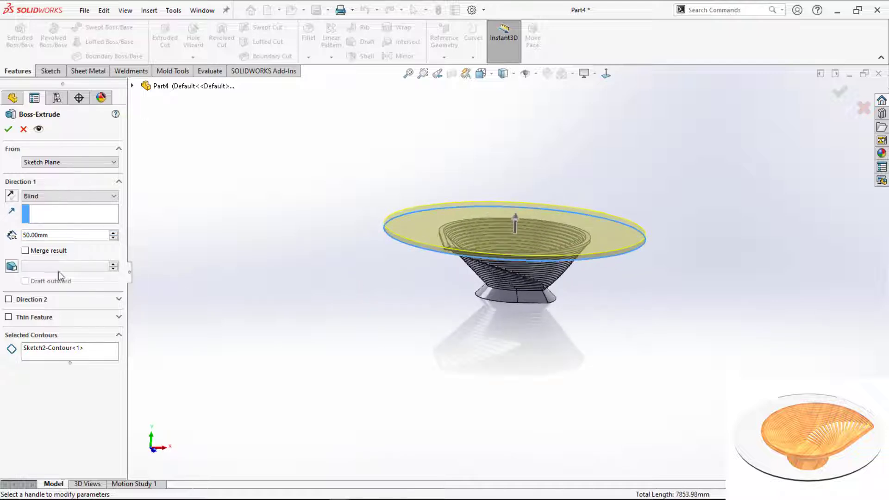
click(10, 129)
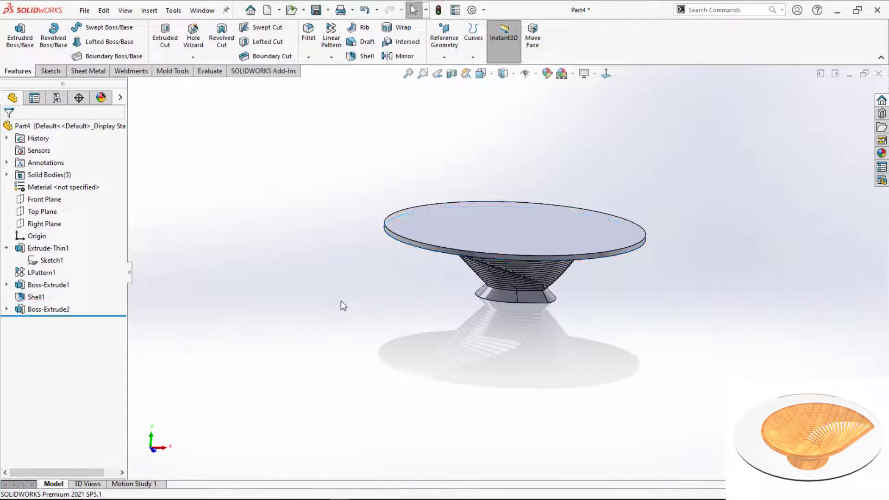
Start a 5 mm symmetric fillet and select the lower outer edges of the bowl's upper sixteen slats, with tangent propagation.
middle_drag(341, 301, 544, 261)
middle_drag(453, 377, 484, 243)
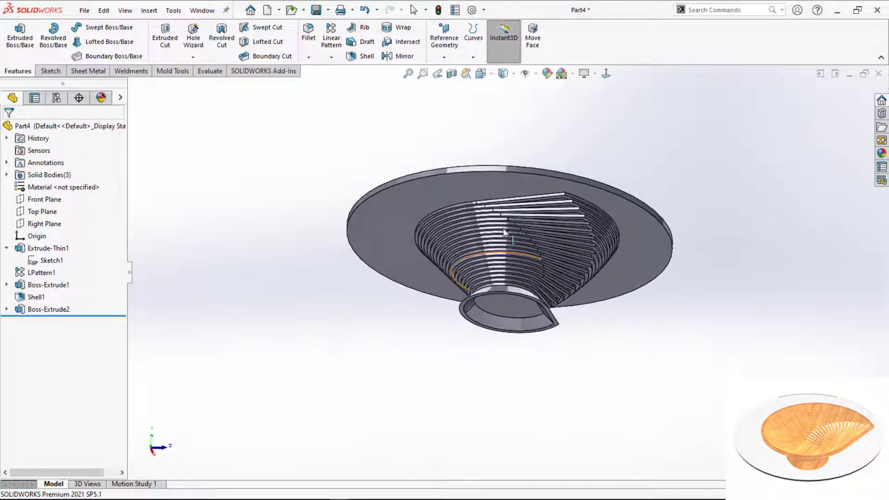
scroll(515, 238, down, 6)
click(585, 190)
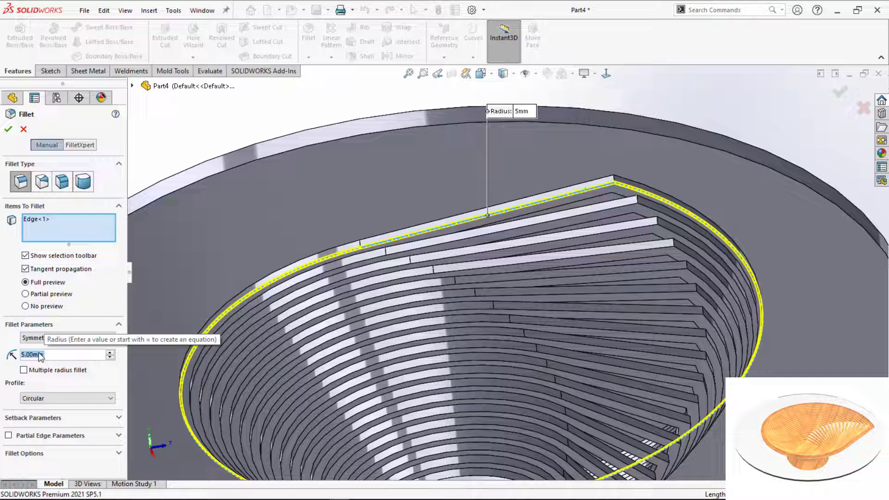
click(623, 212)
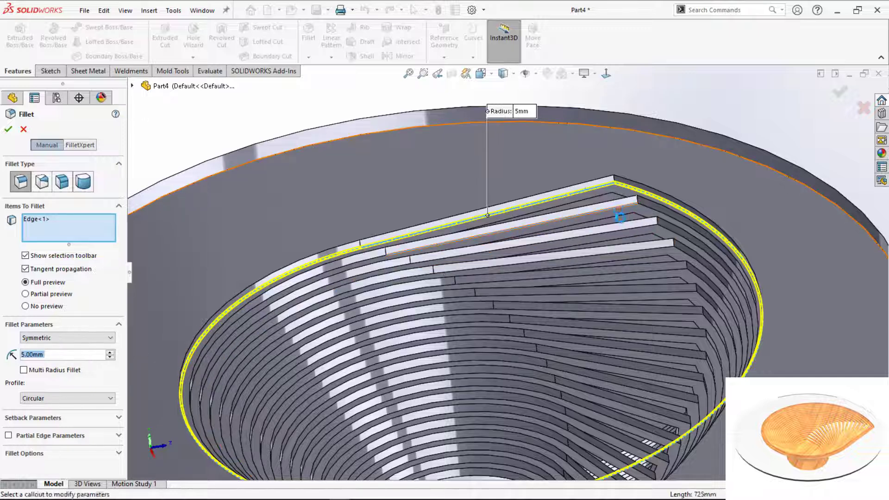
click(625, 229)
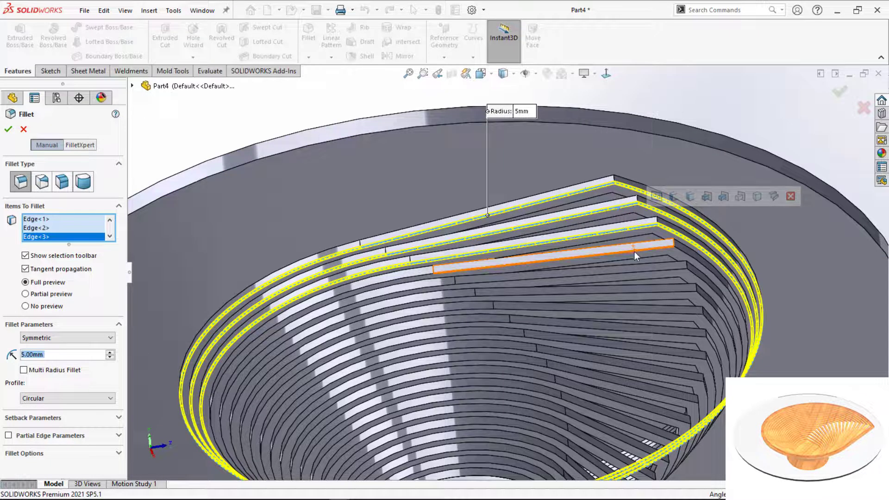
click(634, 251)
click(642, 273)
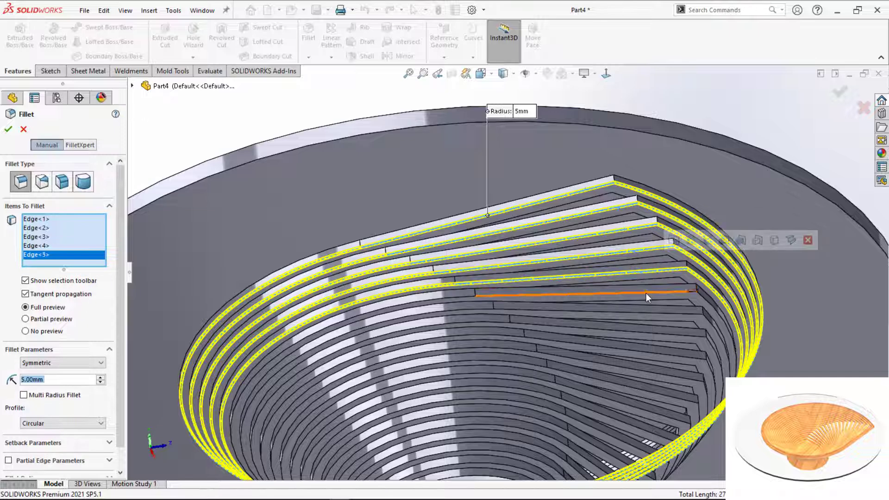
click(646, 293)
click(650, 313)
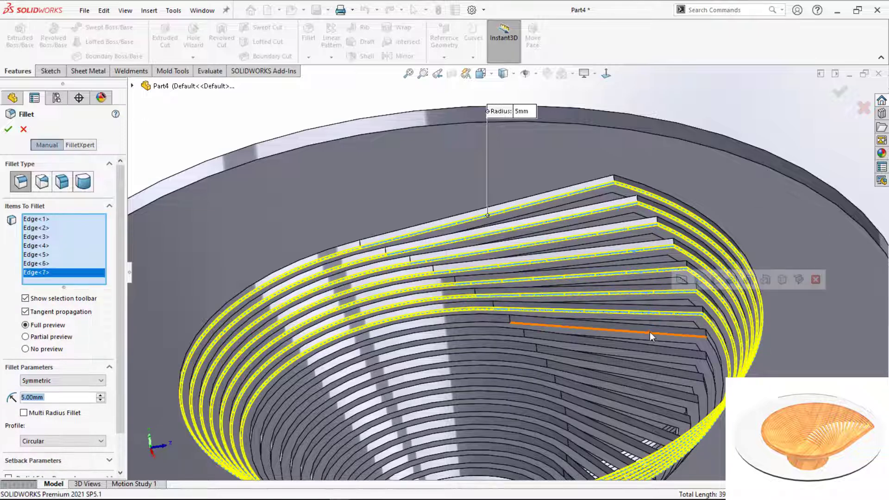
click(650, 332)
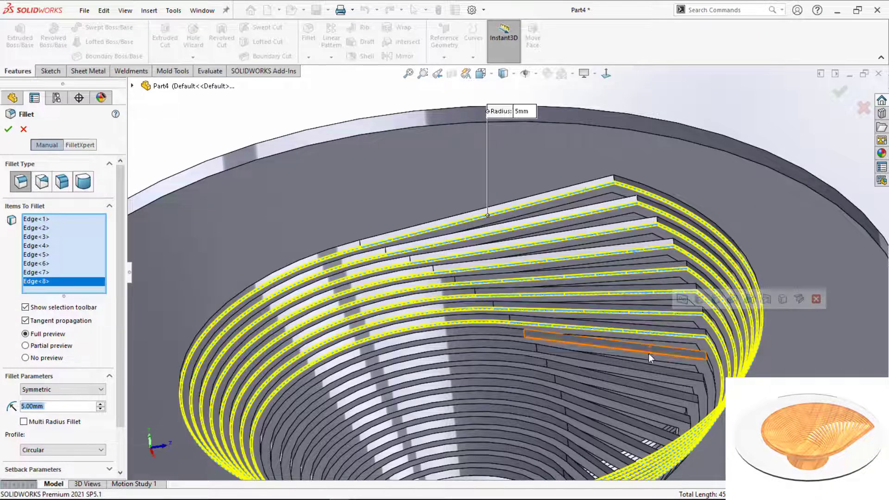
click(649, 354)
click(642, 370)
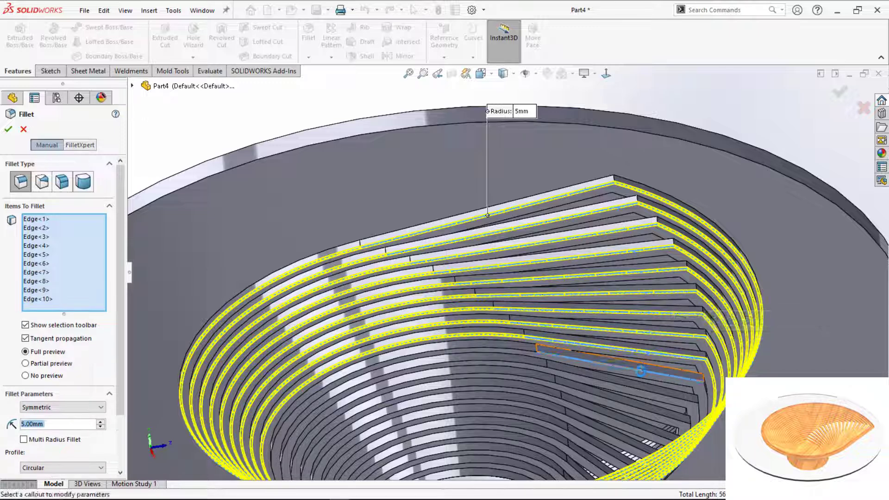
click(641, 393)
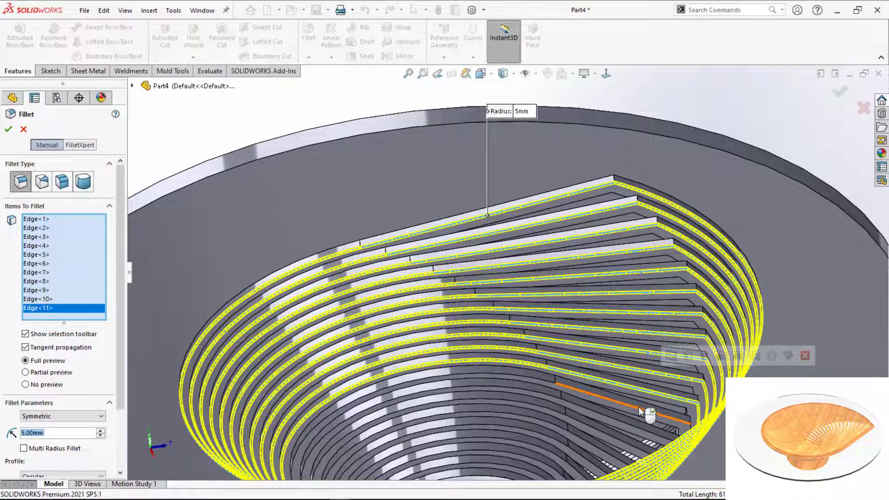
click(639, 411)
click(631, 426)
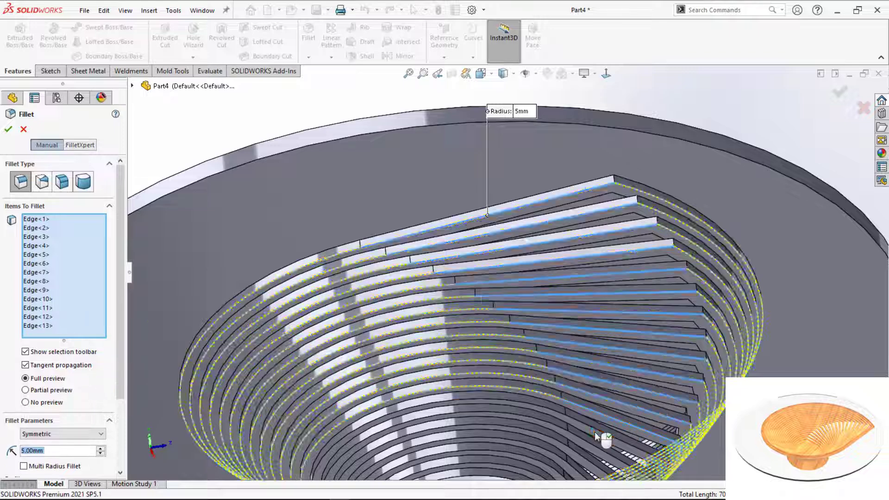
click(594, 430)
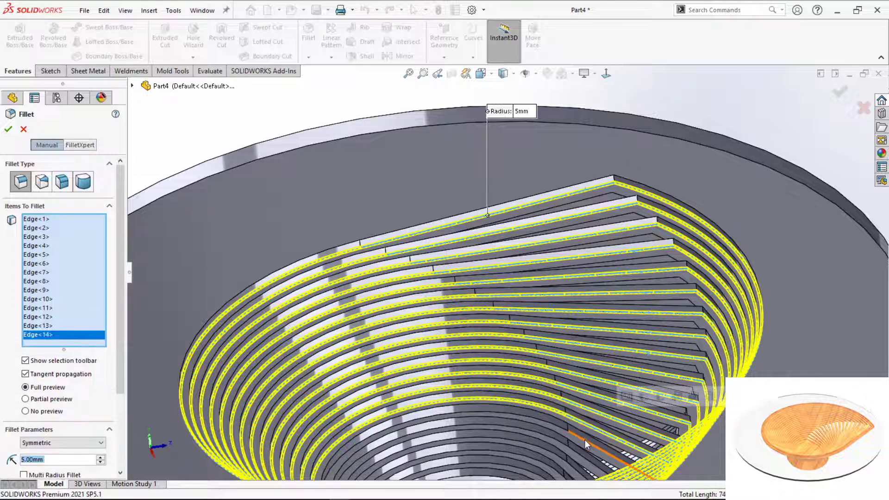
click(585, 440)
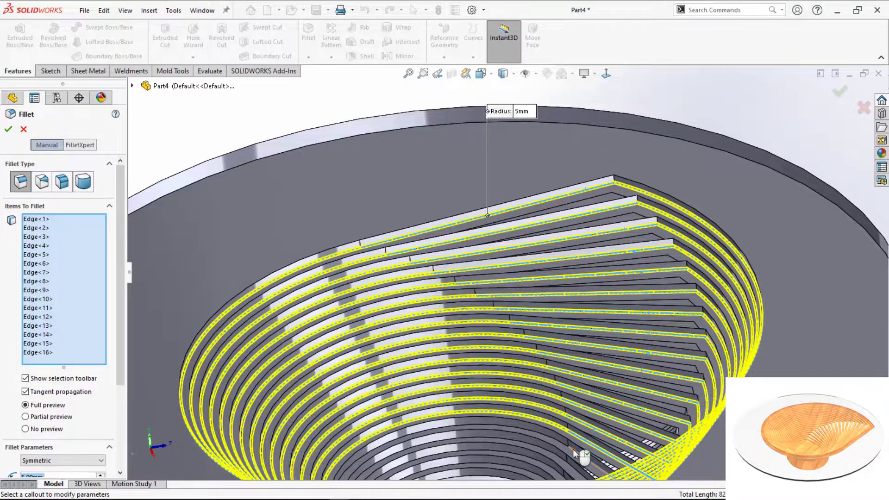
click(573, 449)
Add the lower outer edges of three more slats near the bowl's base and apply the 5 mm fillet.
scroll(563, 433, down, 5)
scroll(541, 408, down, 2)
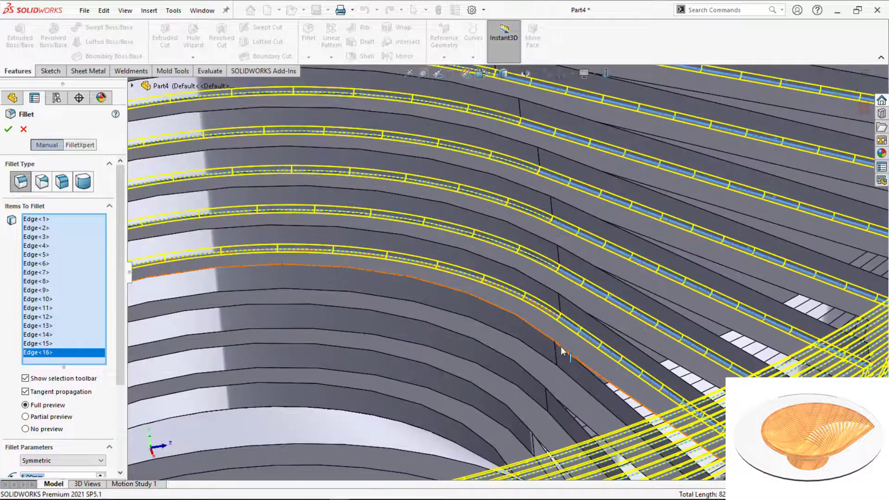
middle_drag(560, 347, 602, 388)
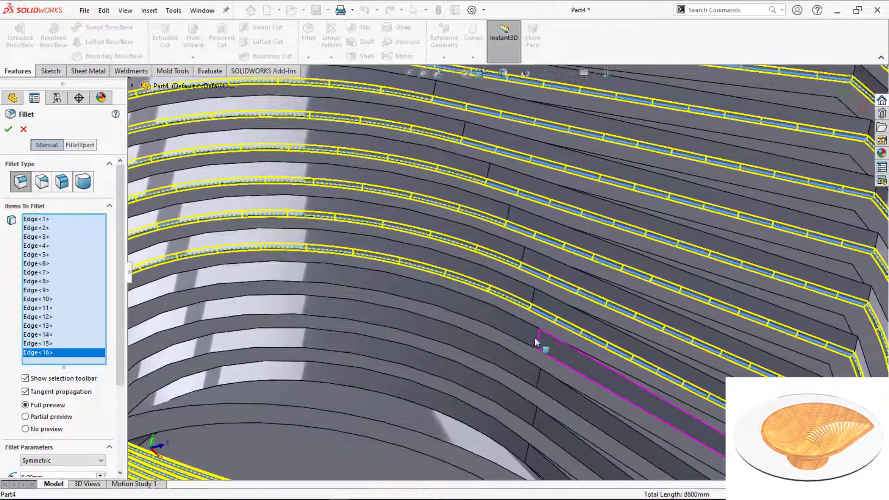
click(608, 390)
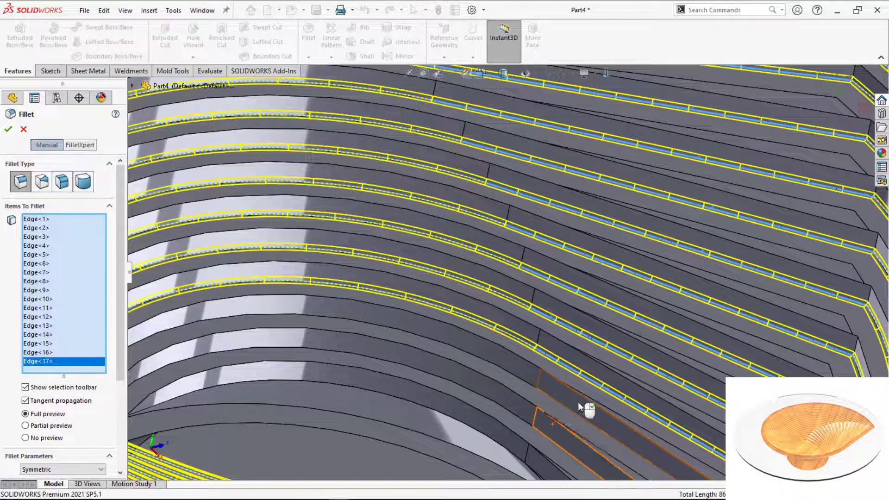
scroll(619, 402, up, 2)
scroll(619, 403, down, 2)
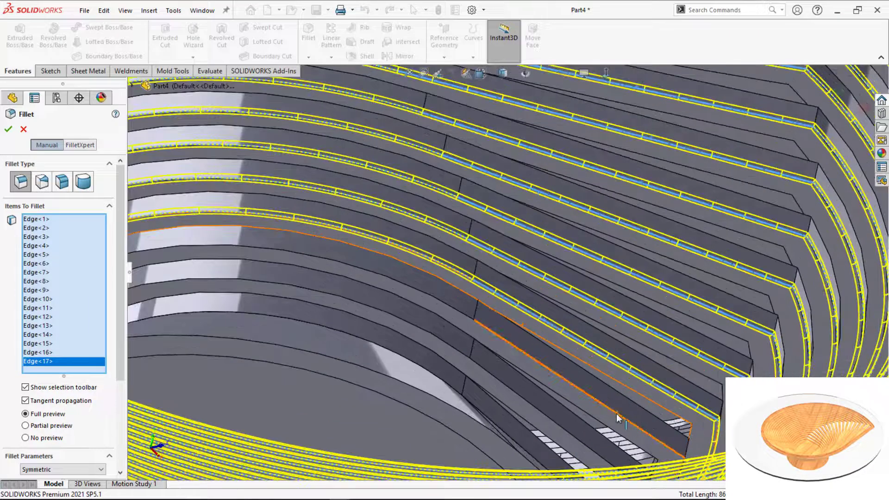
click(616, 415)
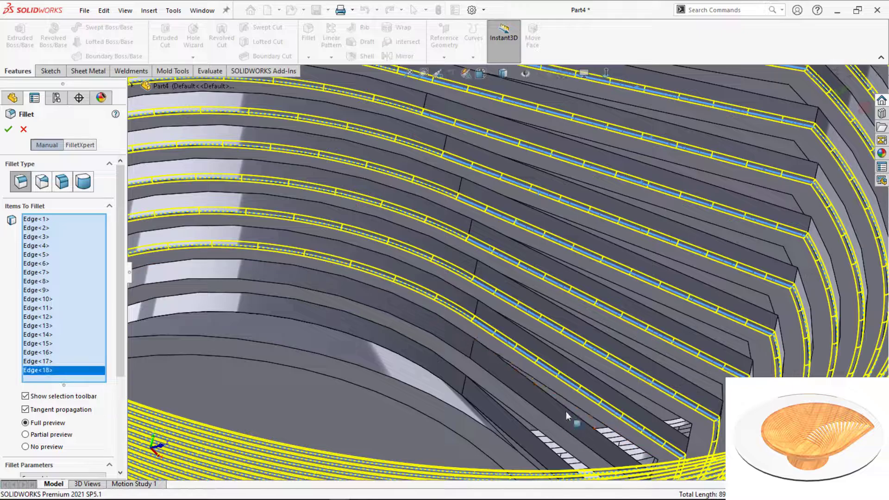
click(558, 426)
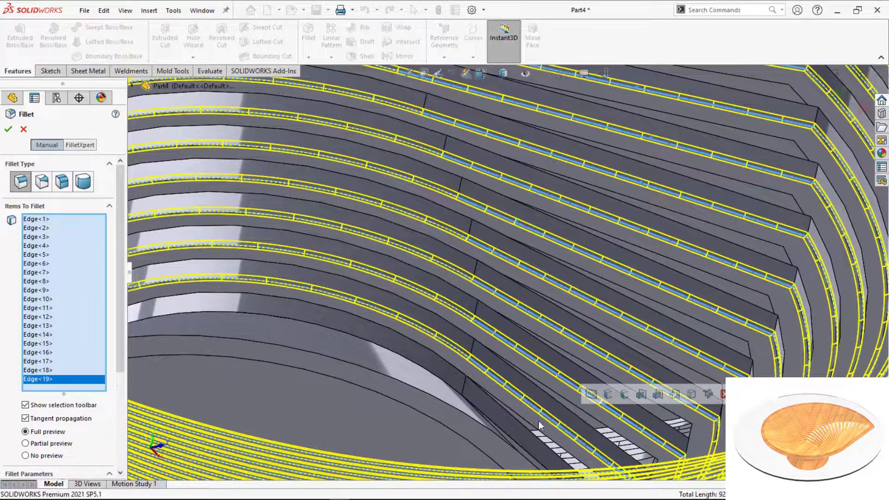
scroll(539, 422, up, 5)
middle_drag(487, 306, 433, 412)
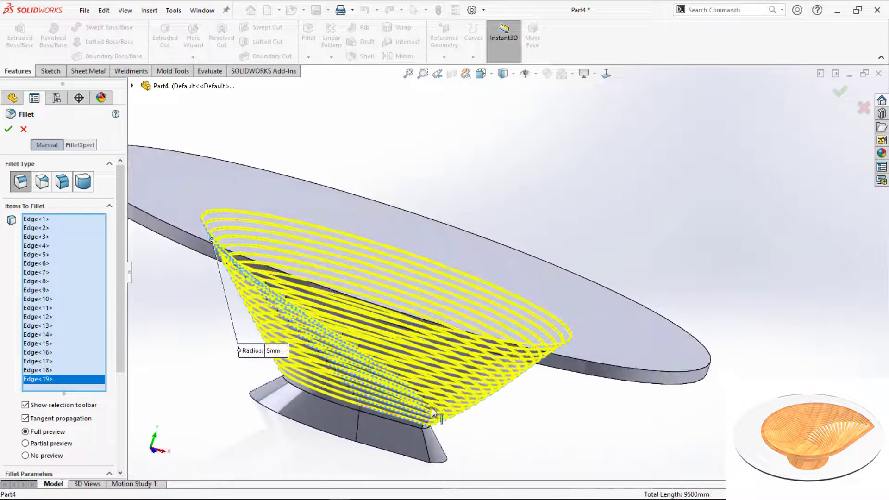
scroll(433, 412, up, 5)
middle_drag(367, 304, 191, 290)
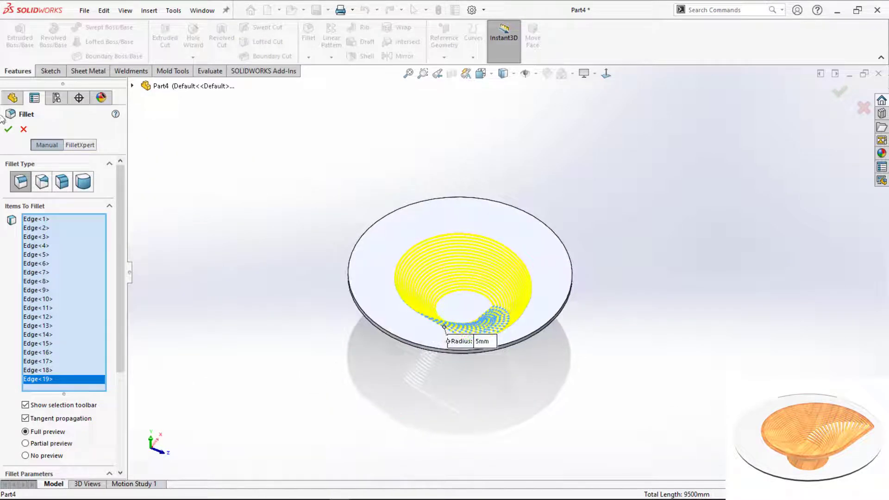
click(7, 129)
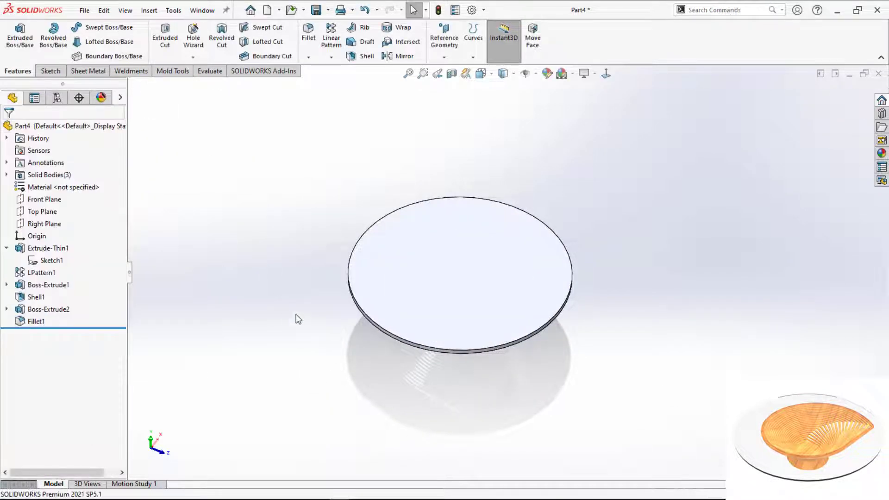
Apply the clear glass appearance to the whole tabletop body.
middle_drag(296, 314, 477, 324)
scroll(477, 324, down, 10)
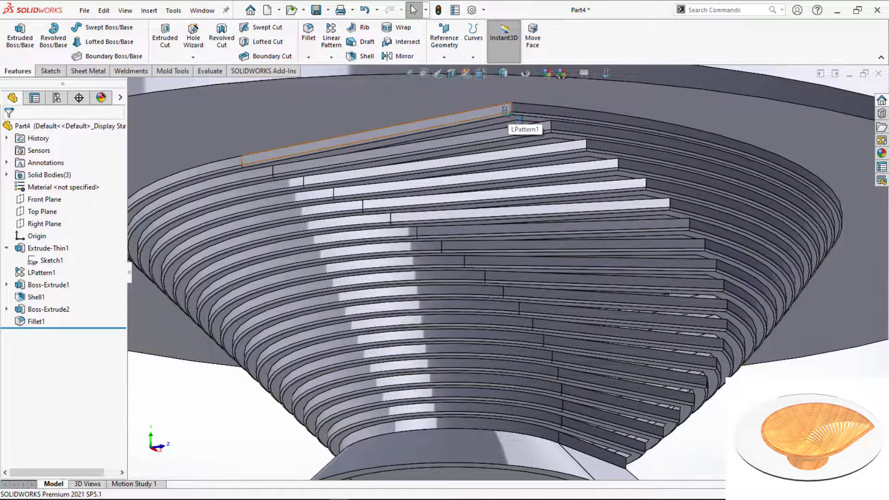
middle_drag(515, 128, 523, 185)
scroll(524, 184, up, 4)
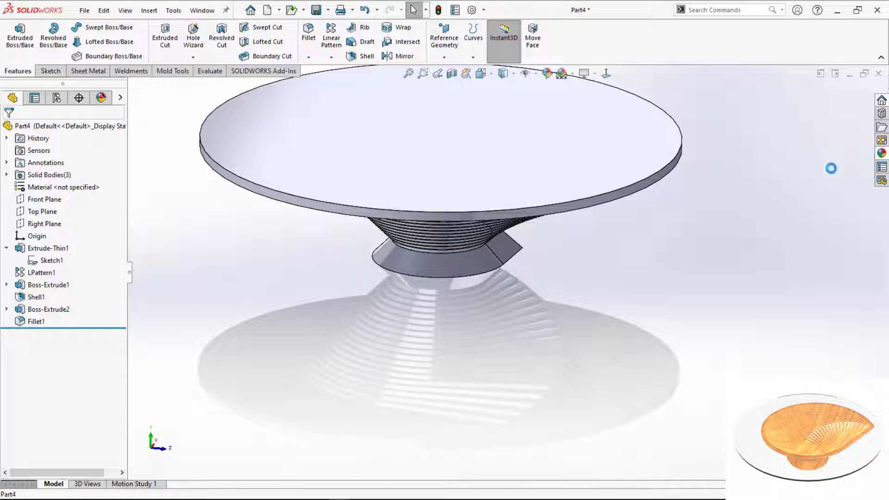
click(674, 107)
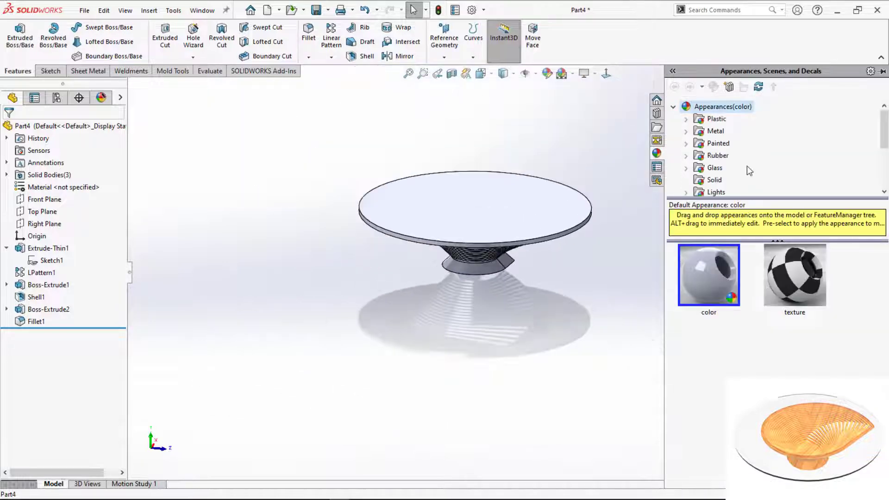
scroll(707, 170, down, 1)
scroll(728, 160, down, 2)
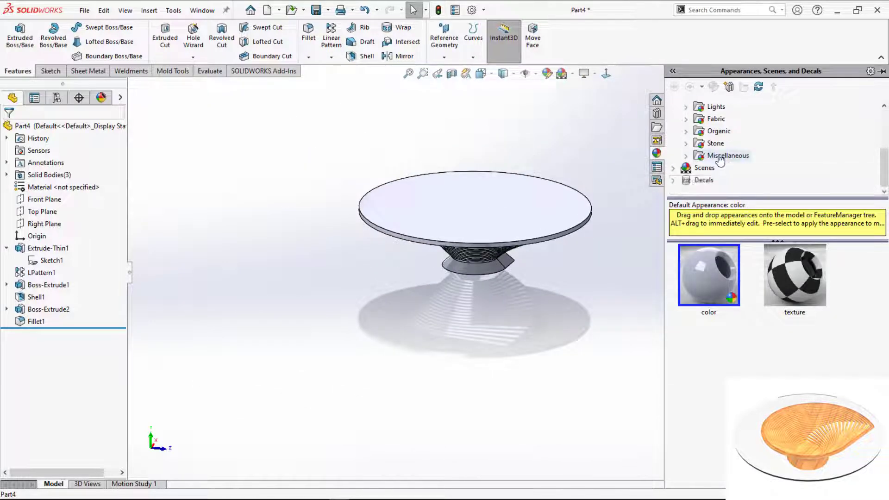
scroll(716, 137, up, 1)
click(715, 119)
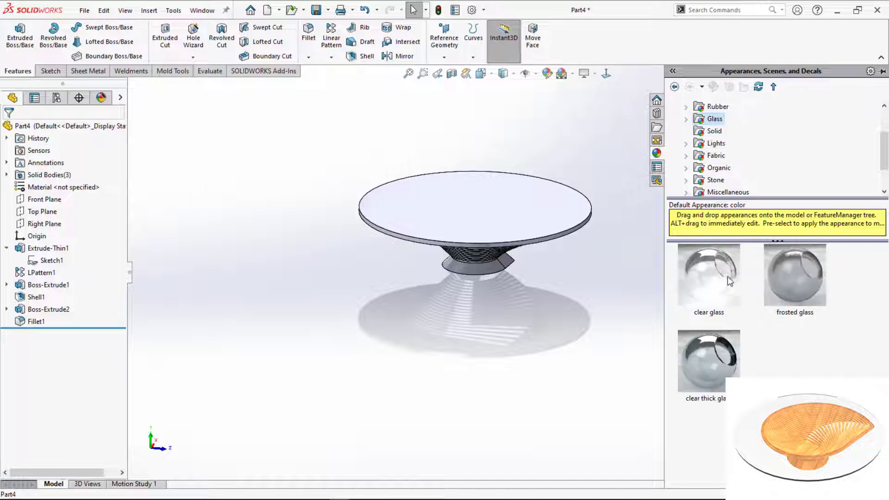
drag(727, 276, 544, 213)
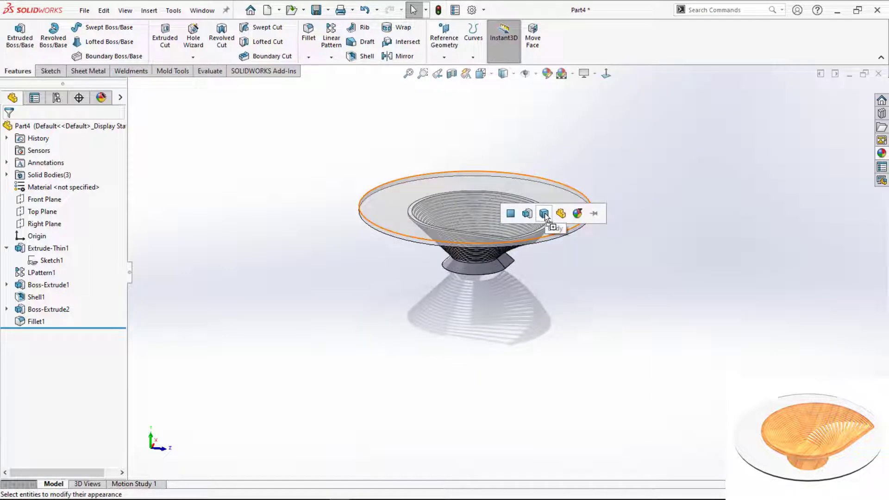
click(545, 213)
Apply the polished rosewood appearance from the organic wood library to the whole slatted bowl body.
scroll(547, 282, down, 5)
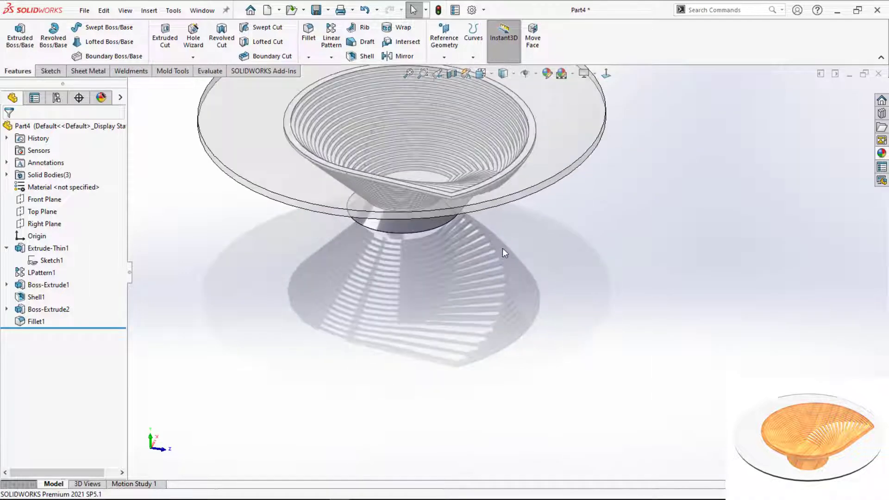
middle_drag(503, 249, 514, 210)
click(882, 155)
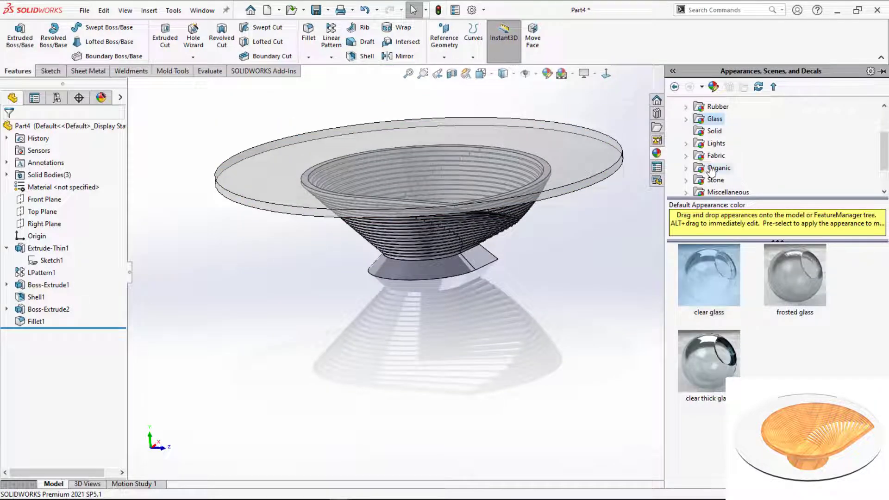
scroll(712, 172, down, 1)
click(706, 132)
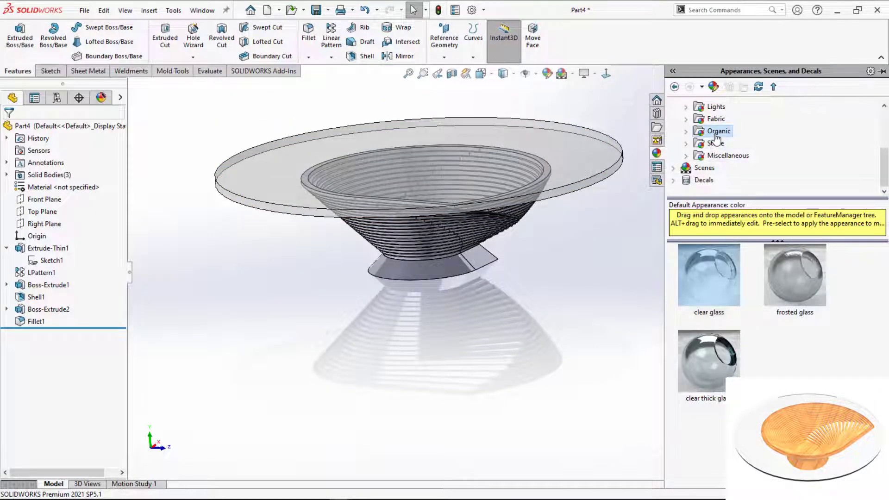
click(688, 131)
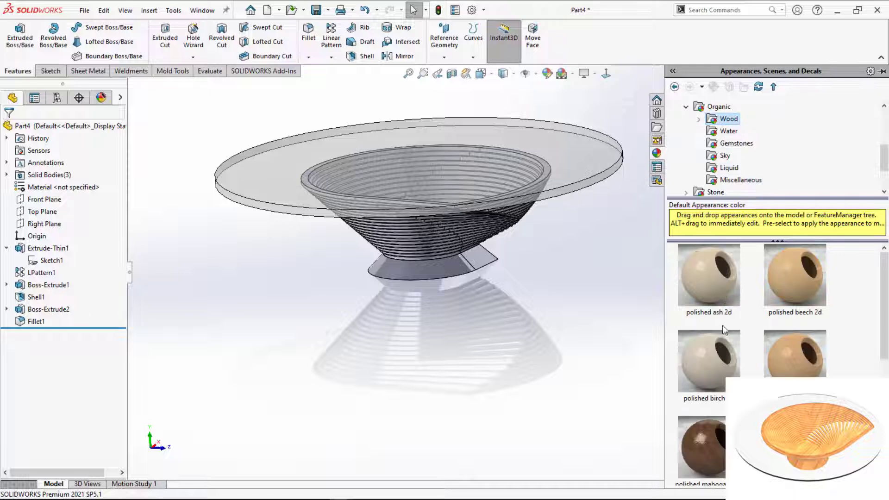
drag(715, 357, 480, 240)
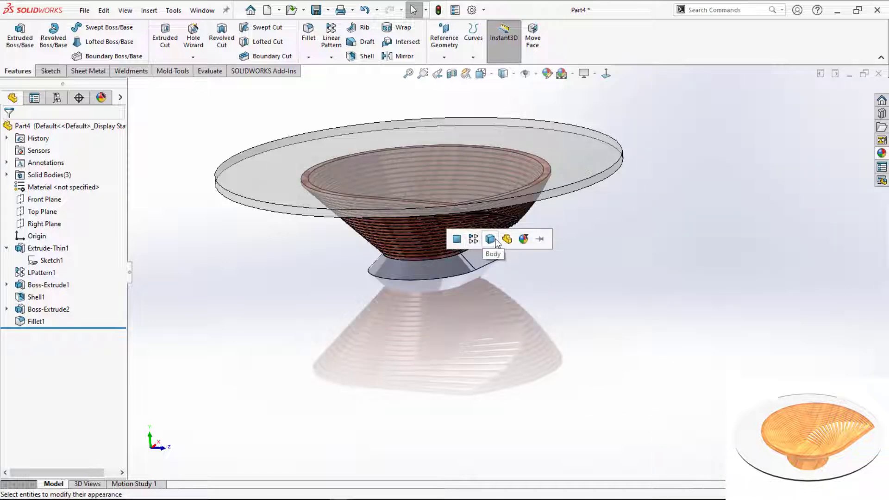
click(495, 240)
Apply the same polished rosewood appearance to the flared base as a whole body.
middle_drag(476, 314, 481, 292)
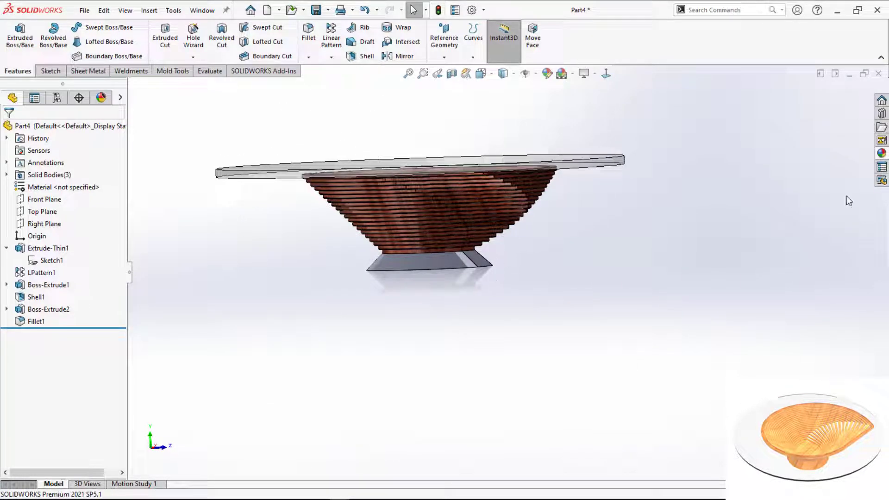
click(883, 153)
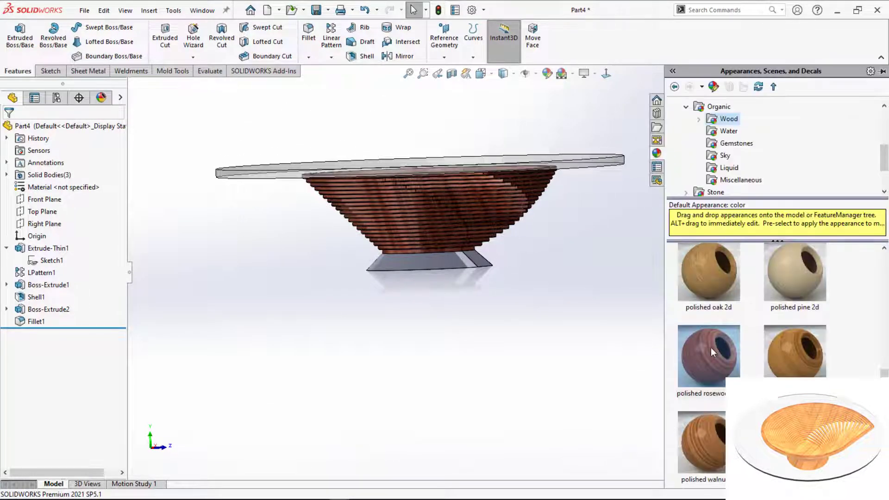
drag(711, 348, 462, 262)
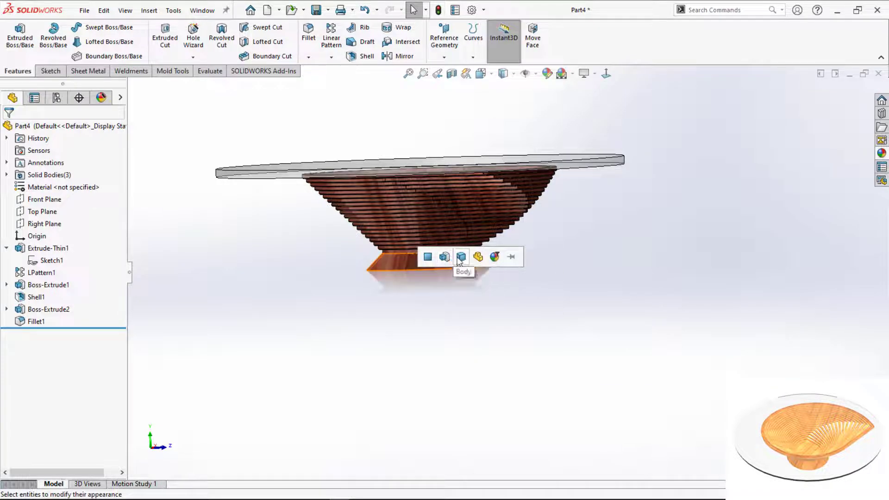
click(461, 262)
middle_drag(415, 308, 565, 380)
middle_drag(389, 266, 446, 341)
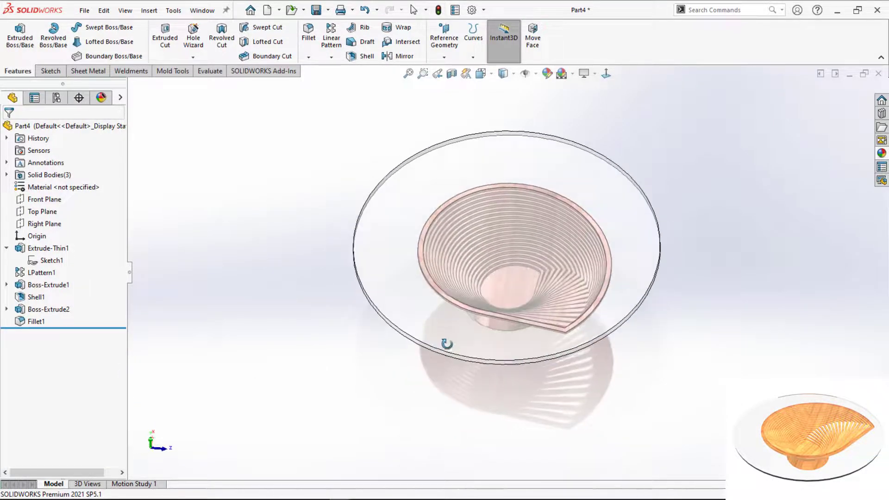
Set the circular tabletop's diameter to 2000 mm.
click(48, 309)
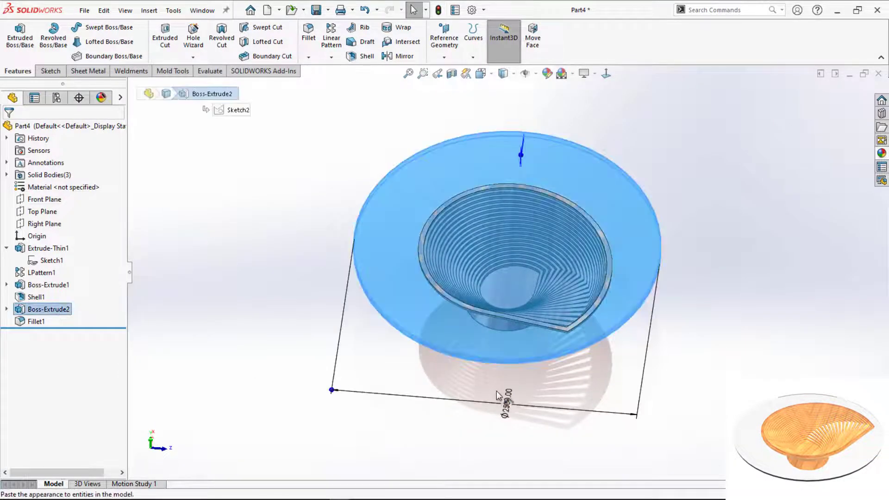
double_click(508, 404)
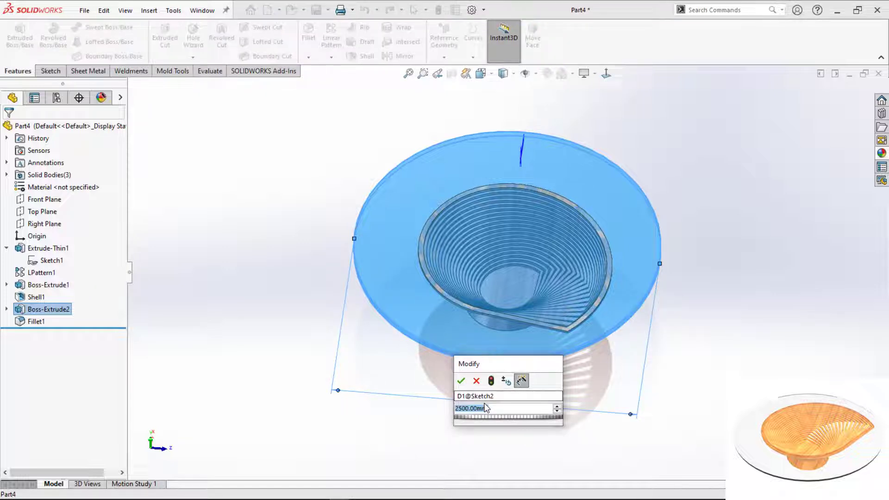
text(2000)
key(Return)
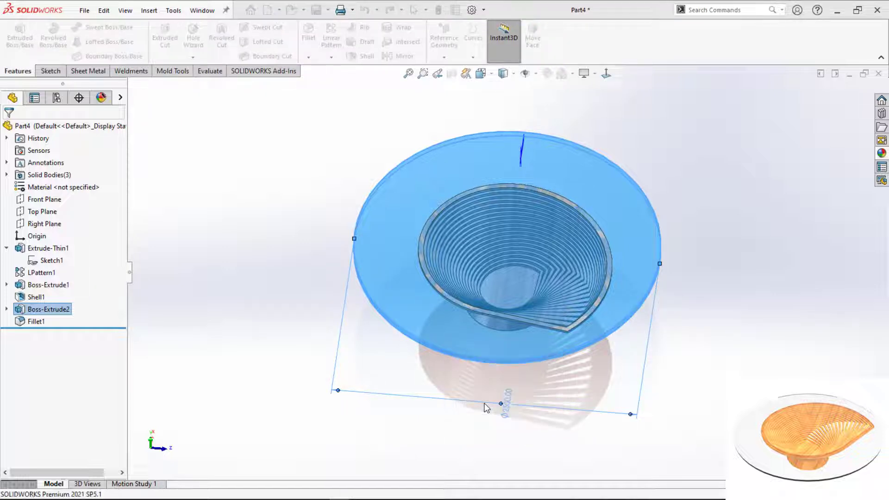
click(185, 295)
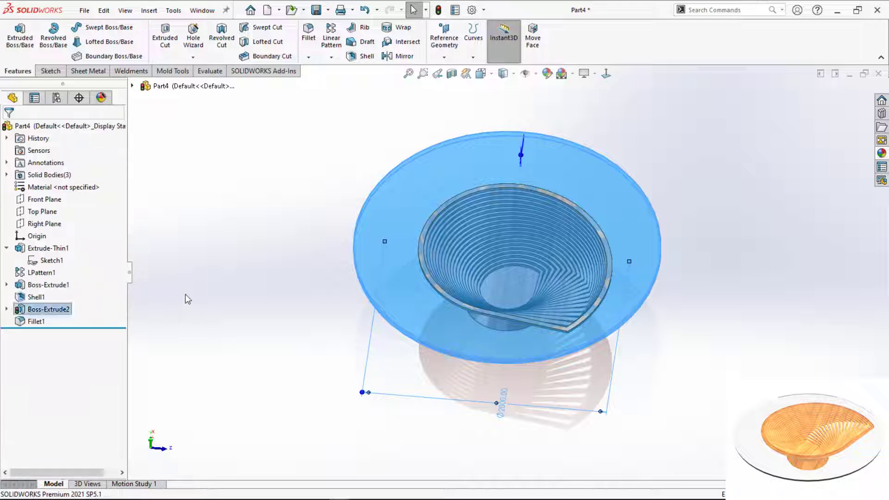
Set the glass tabletop's extrusion depth to 25 mm.
click(50, 314)
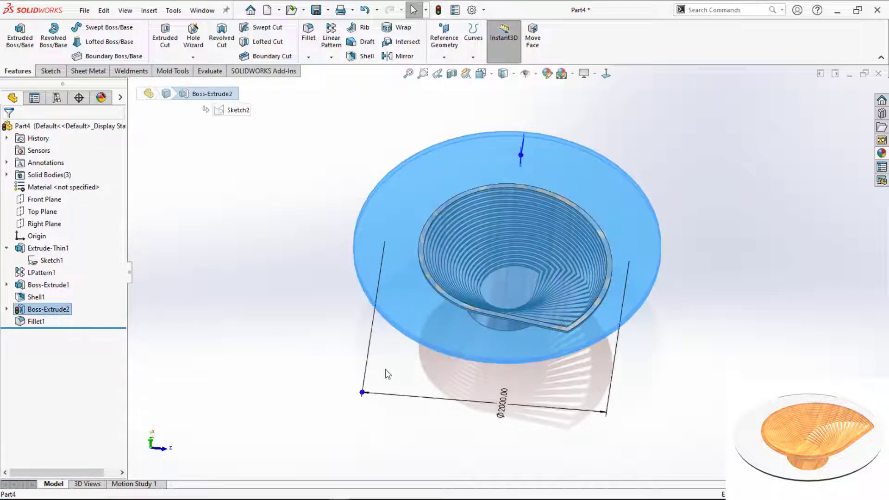
middle_drag(385, 369, 482, 206)
scroll(577, 288, down, 6)
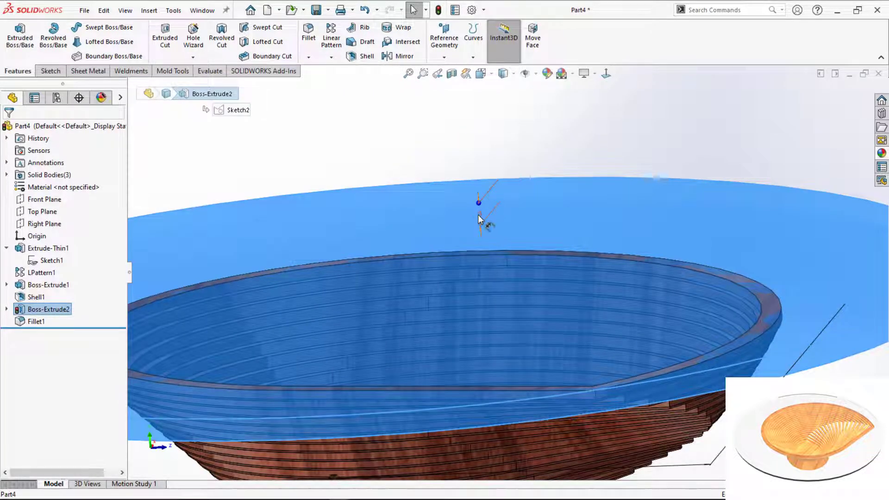
double_click(479, 215)
text(30)
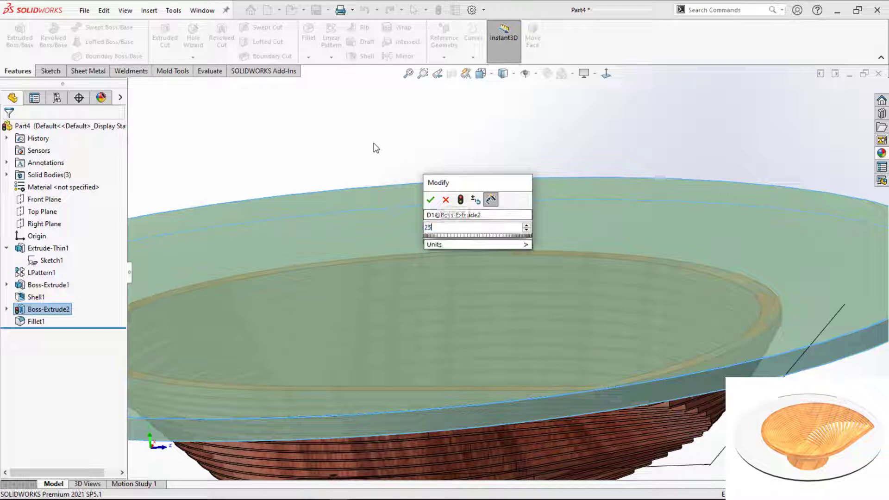
key(Return)
click(377, 132)
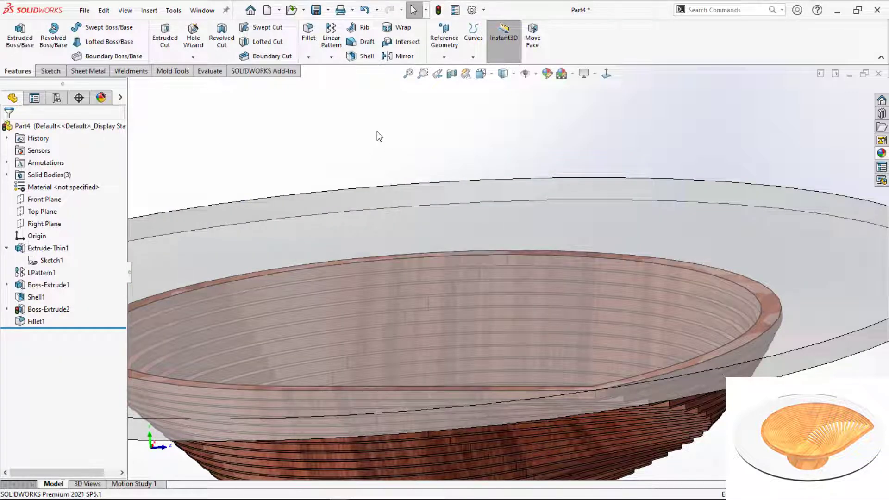
Set the tabletop's diameter to 2250 mm and return to an isometric view of the table.
middle_drag(377, 131, 388, 181)
key(f)
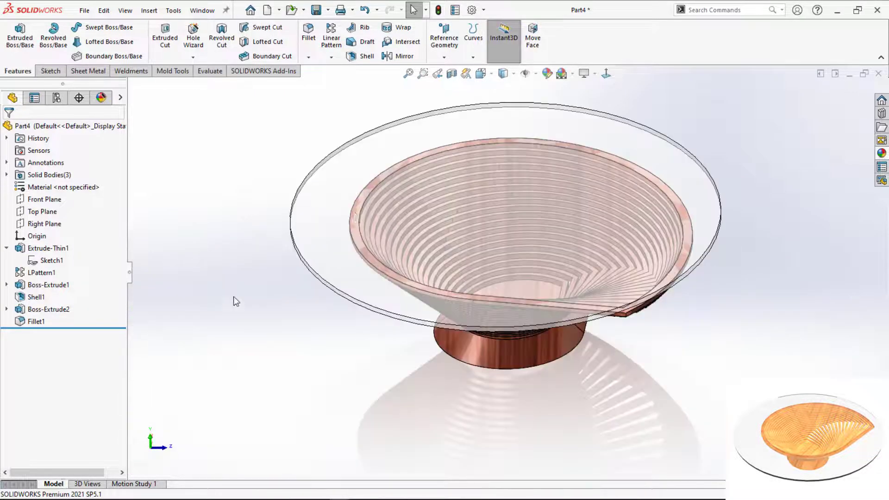
middle_drag(233, 297, 338, 310)
click(338, 310)
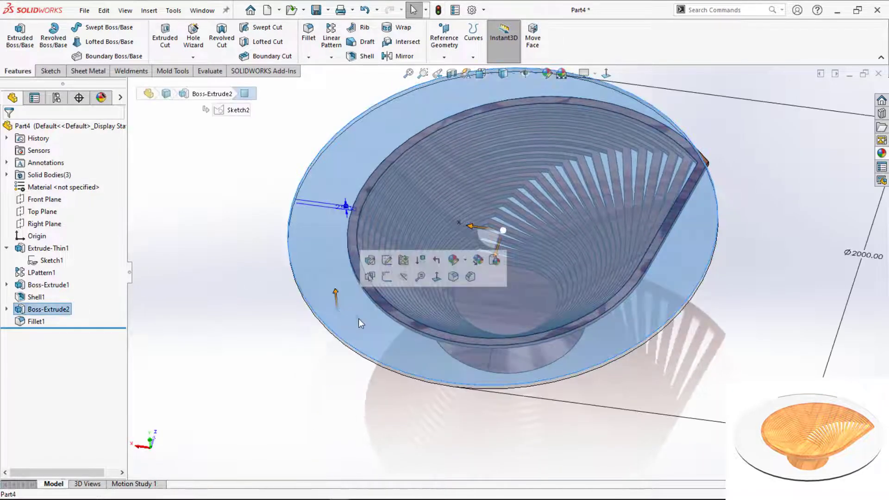
double_click(866, 255)
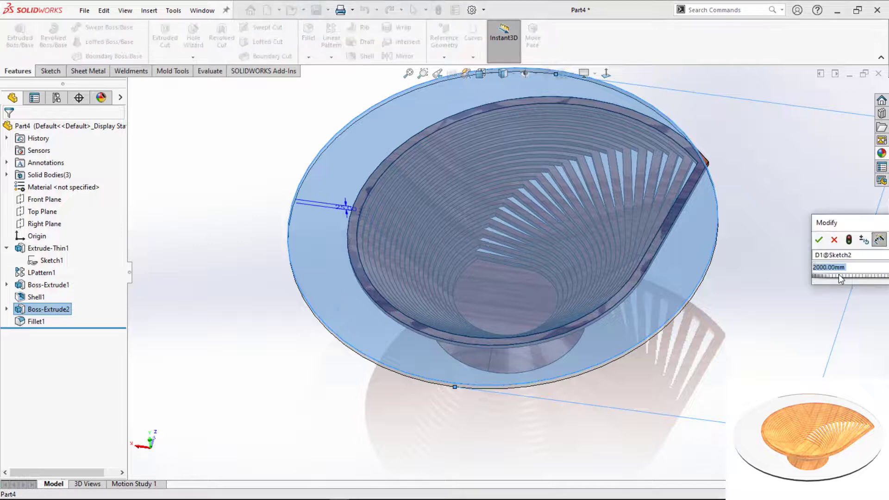
text(22)
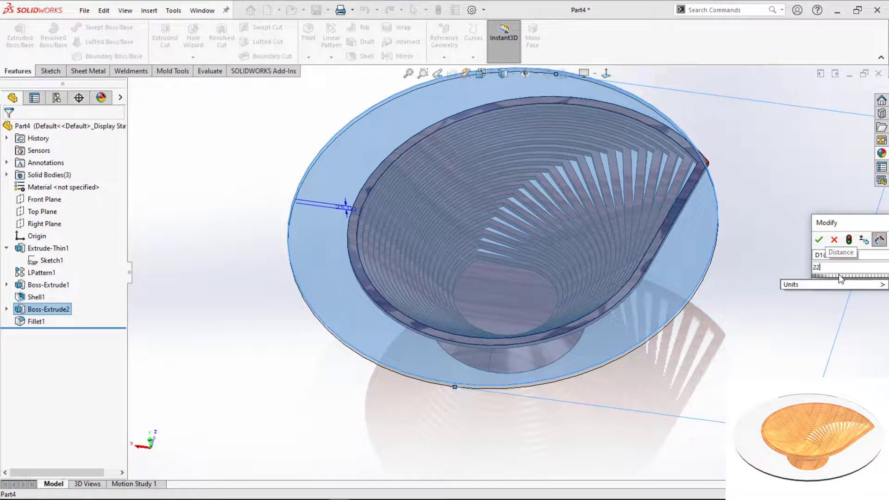
text(50)
key(Return)
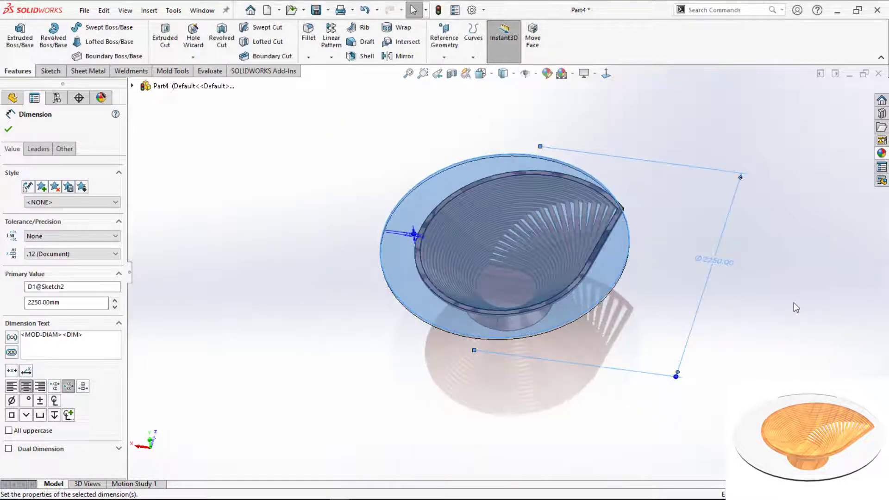
click(794, 298)
middle_drag(778, 348, 399, 410)
key(ctrl+7)
scroll(492, 134, down, 2)
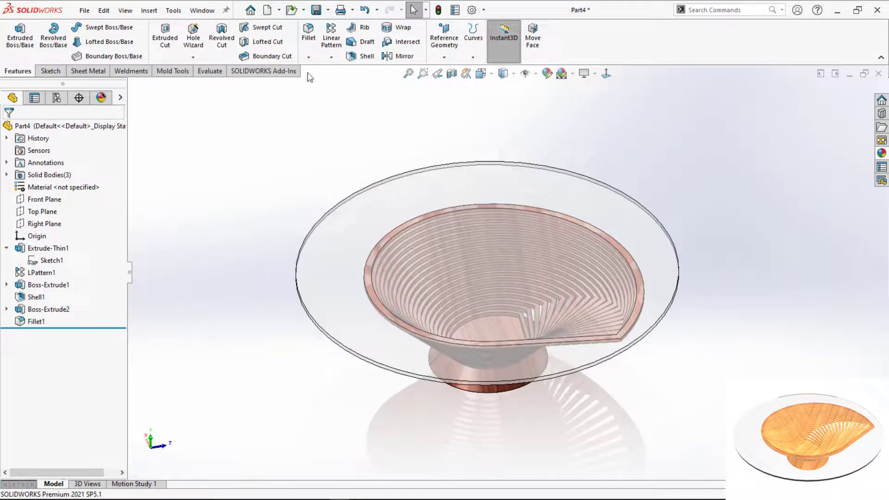
Enable the KeyShot 11 Plugin add-in for the current session.
click(264, 70)
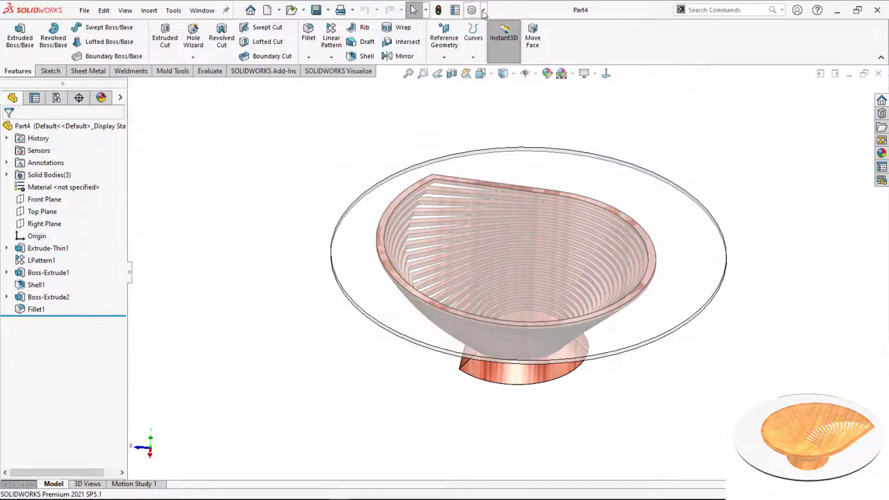
click(484, 9)
click(496, 52)
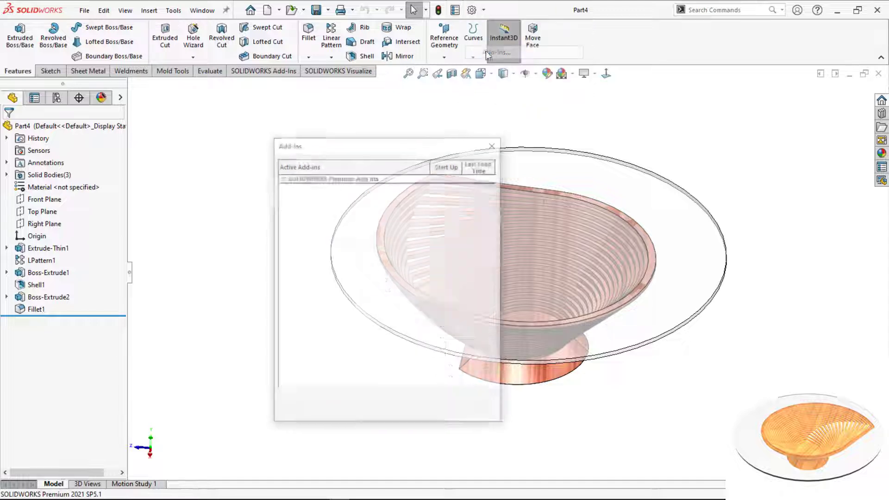
scroll(373, 260, down, 4)
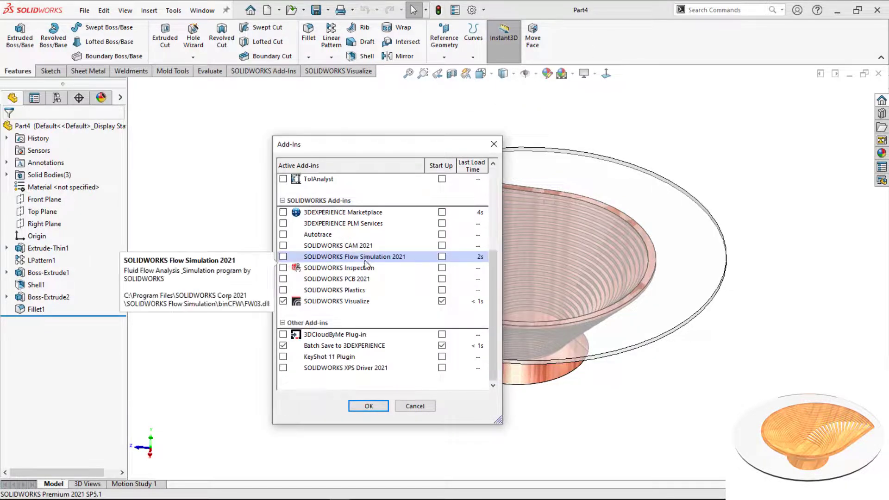
click(283, 357)
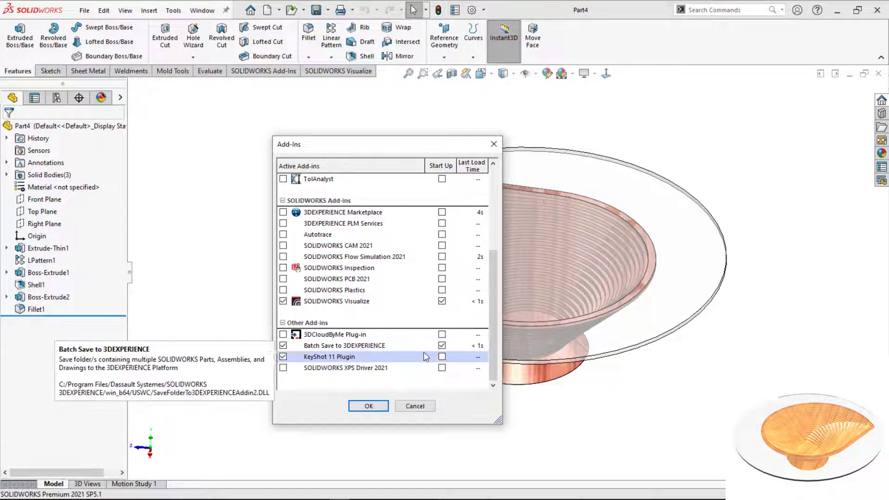
click(376, 408)
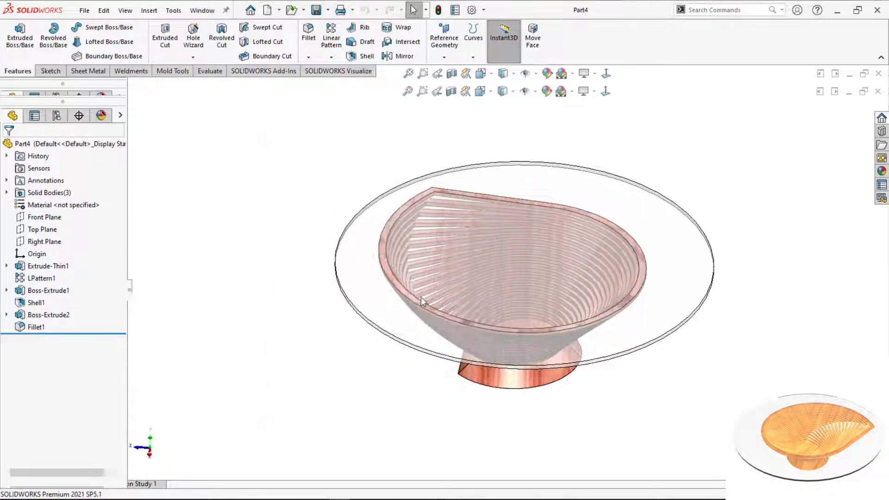
Display the KeyShot 11 toolbar, send the table model to KeyShot and decline the offered software update.
right_click(663, 46)
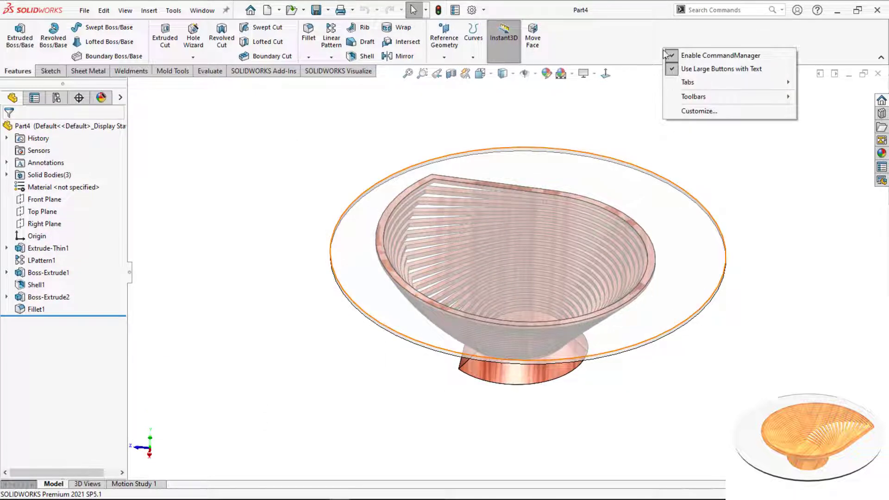
click(697, 98)
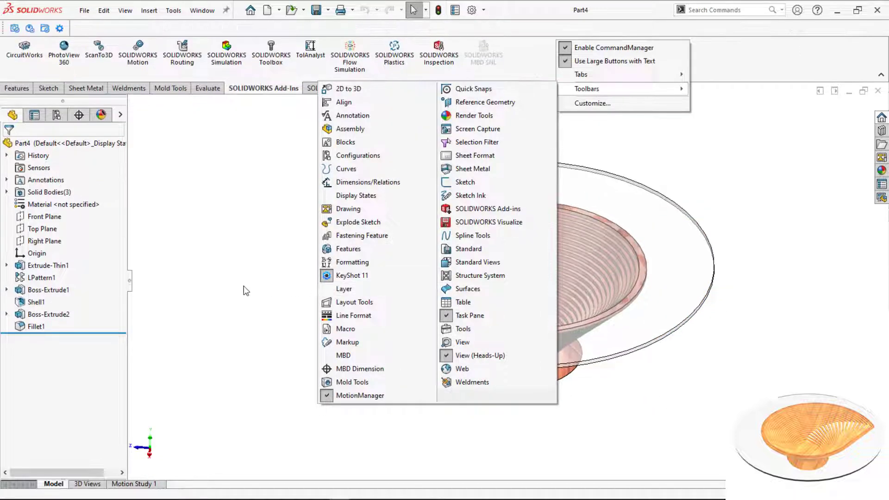
click(244, 285)
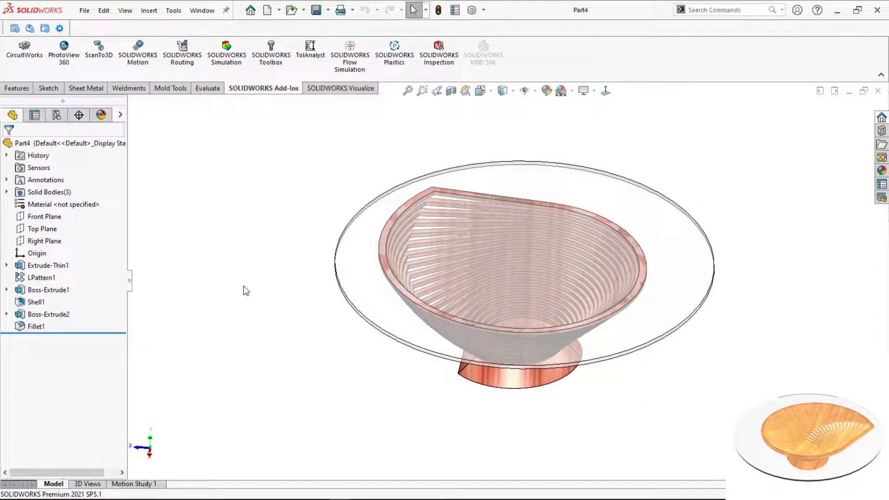
click(16, 33)
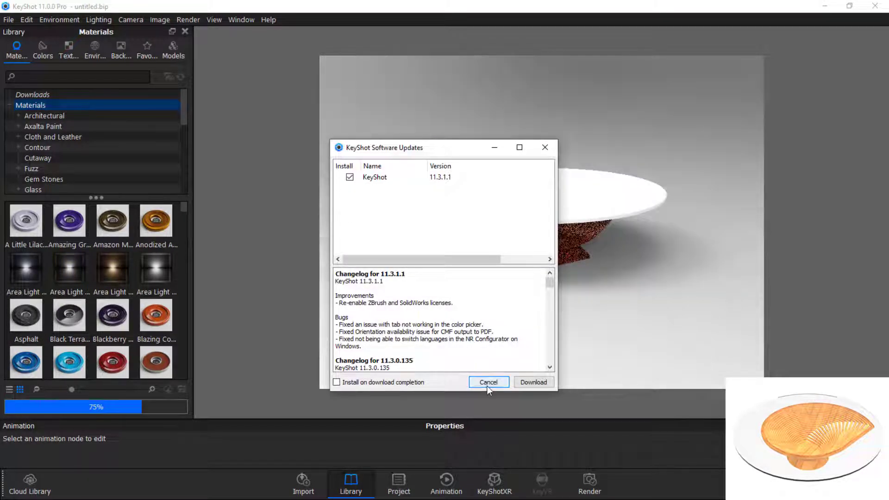
click(487, 384)
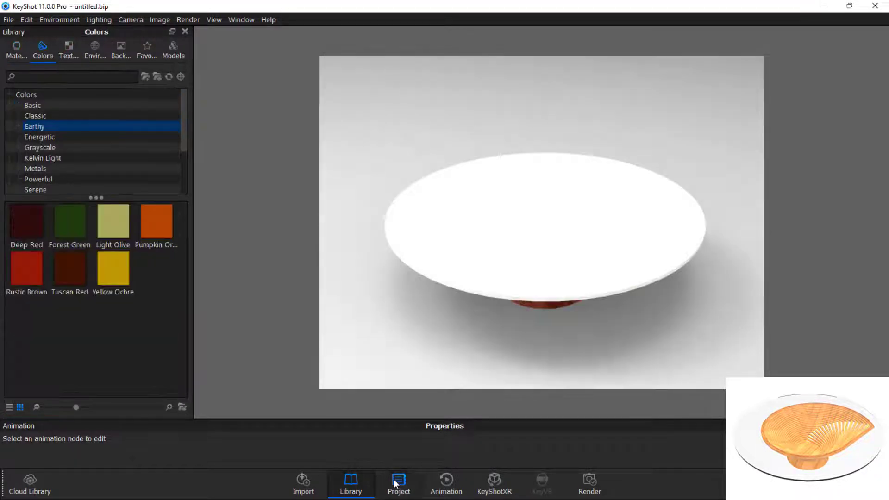
Change the tabletop's clear glass material from Diffuse to the Glass type in the project materials.
click(397, 482)
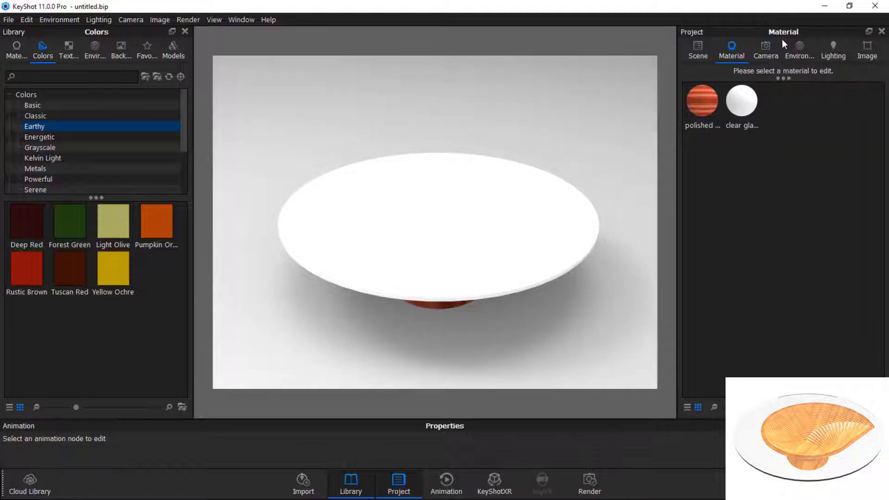
click(732, 178)
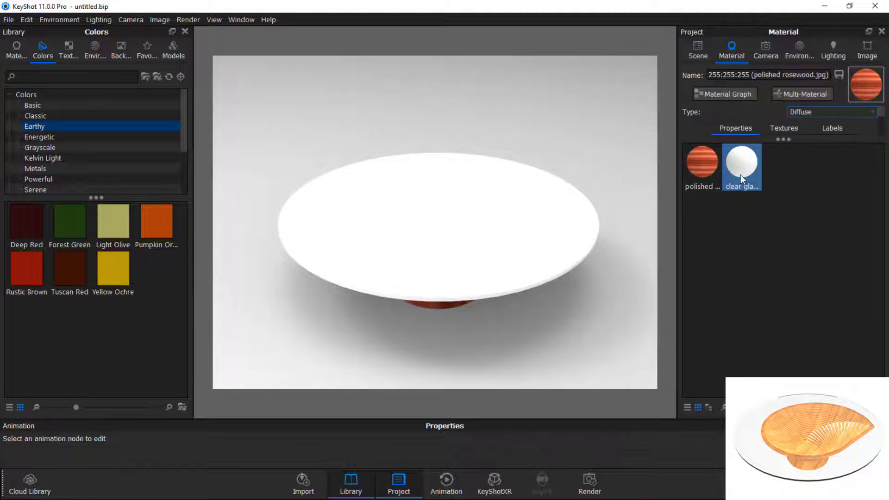
click(811, 112)
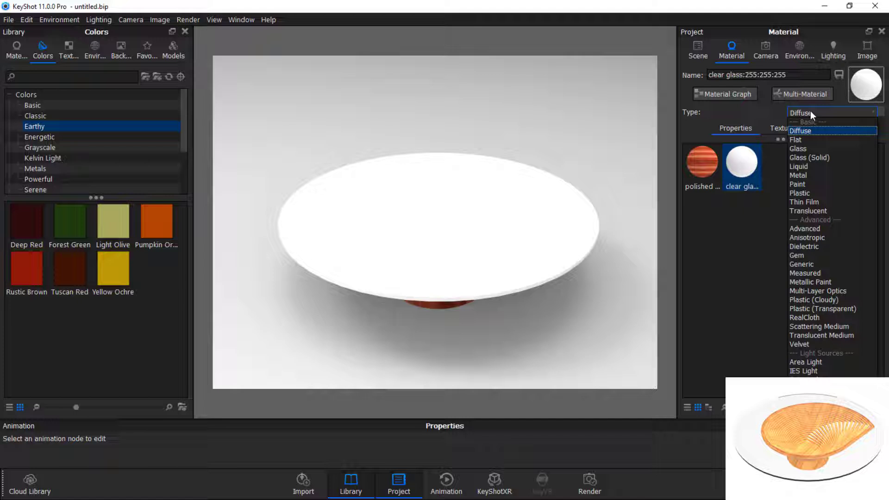
click(799, 148)
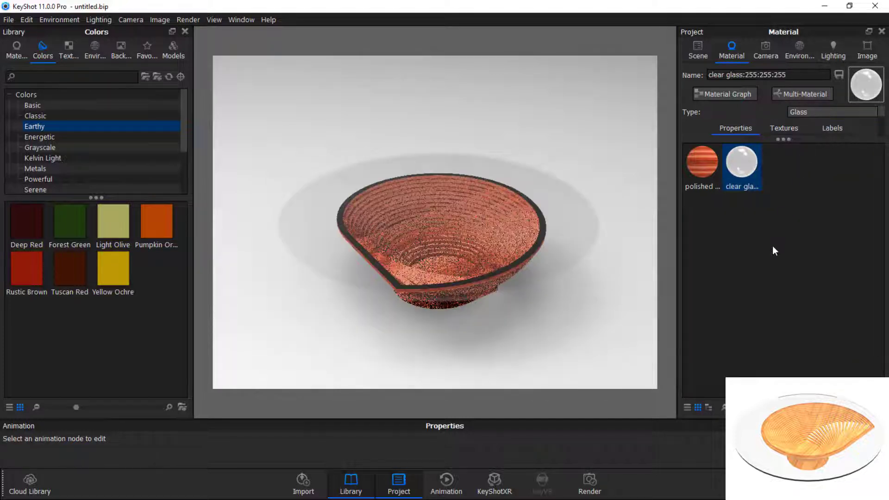
click(771, 249)
Show the Wood category of the material library.
click(702, 163)
scroll(32, 125, down, 2)
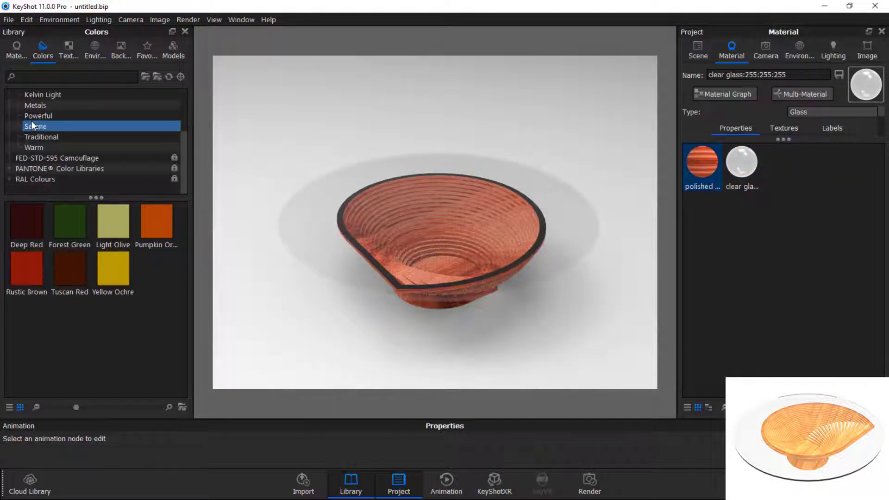
scroll(37, 121, up, 2)
click(68, 52)
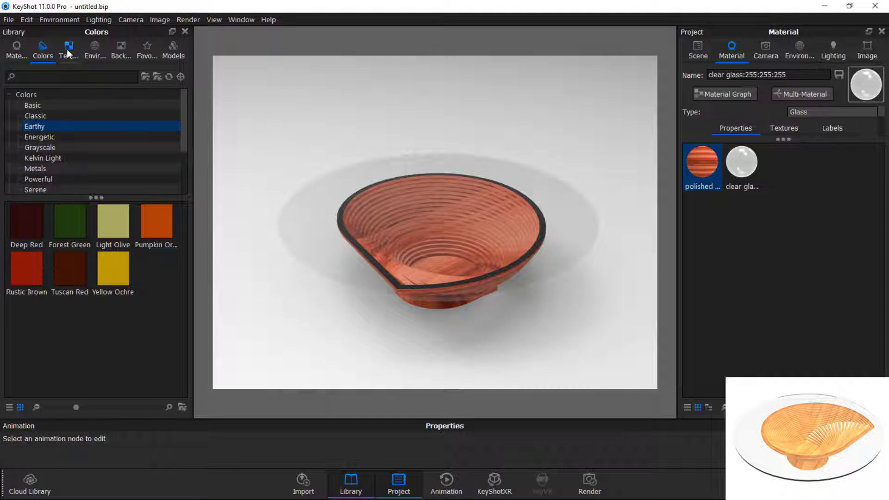
click(27, 54)
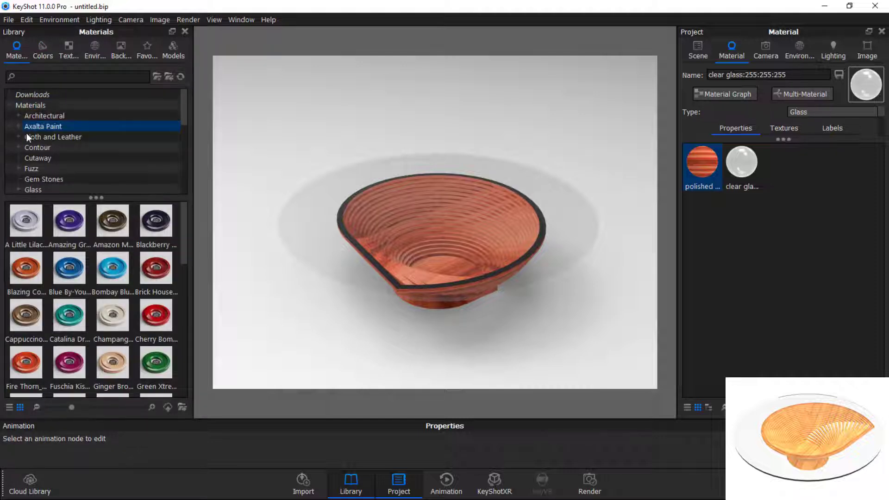
scroll(30, 169, down, 1)
scroll(37, 172, down, 3)
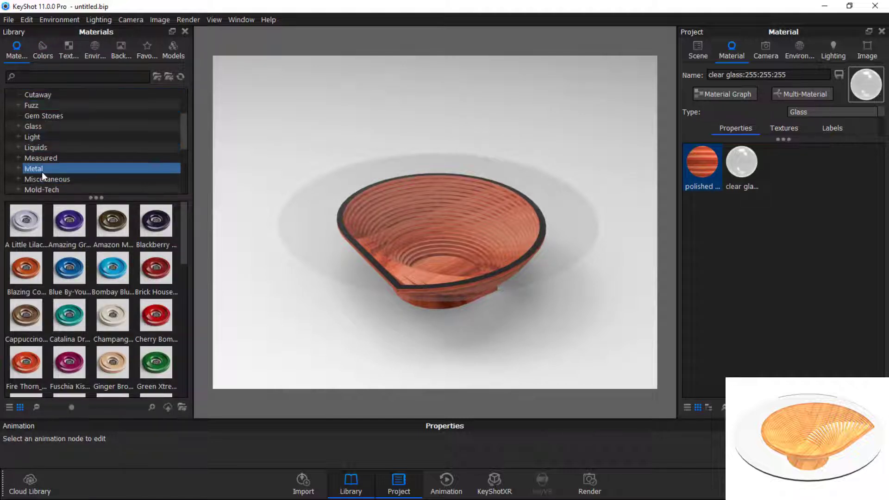
scroll(41, 172, down, 2)
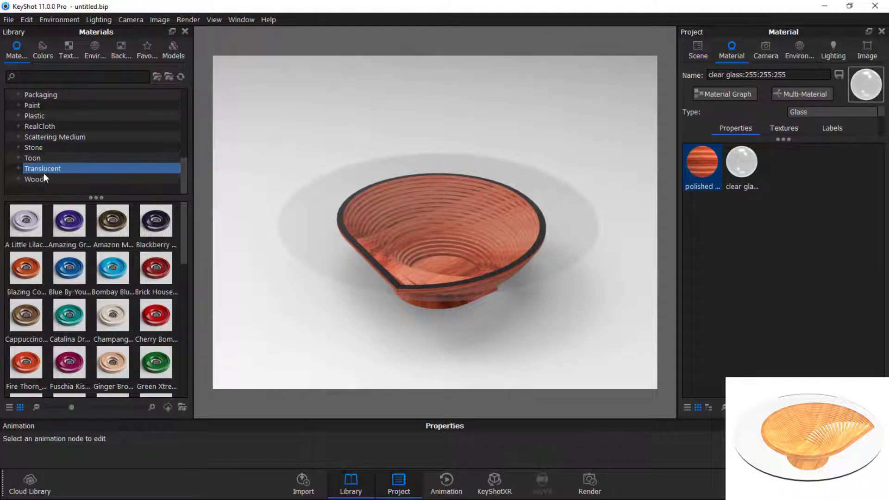
click(28, 179)
Apply the darkest Herringbone wood material to the bowl and base and inspect the table from the side.
drag(25, 315, 433, 305)
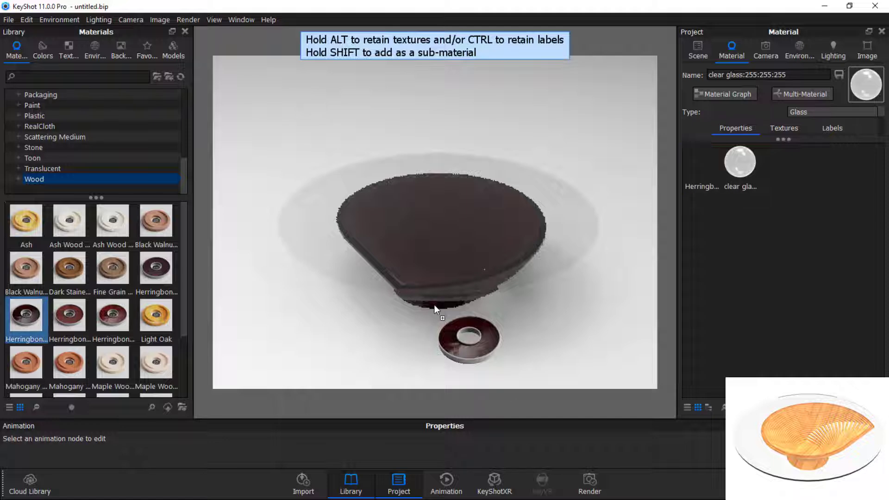
middle_drag(424, 318, 424, 305)
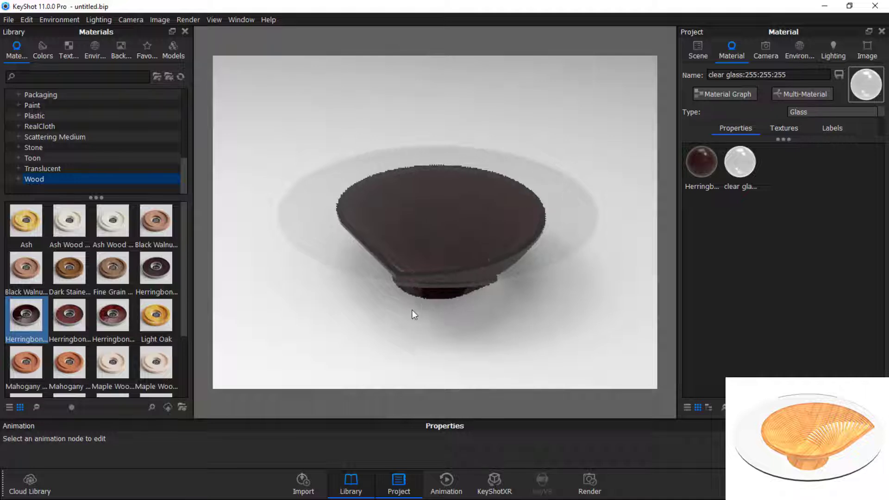
drag(412, 310, 414, 279)
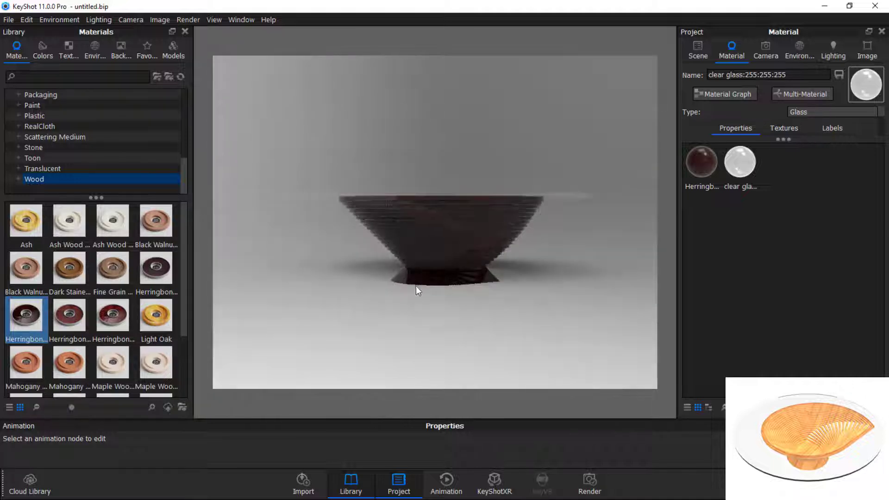
drag(421, 316, 424, 335)
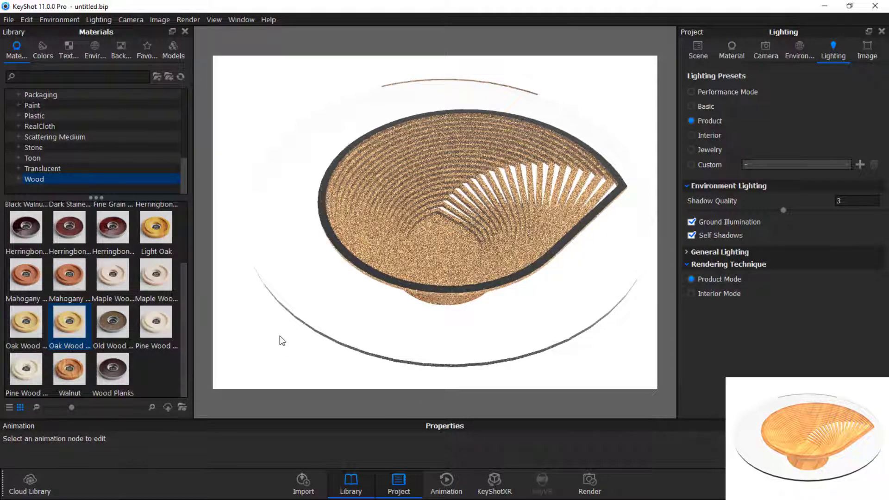
Try the Walnut and Light Oak wood materials on the bowl and base.
drag(283, 341, 287, 286)
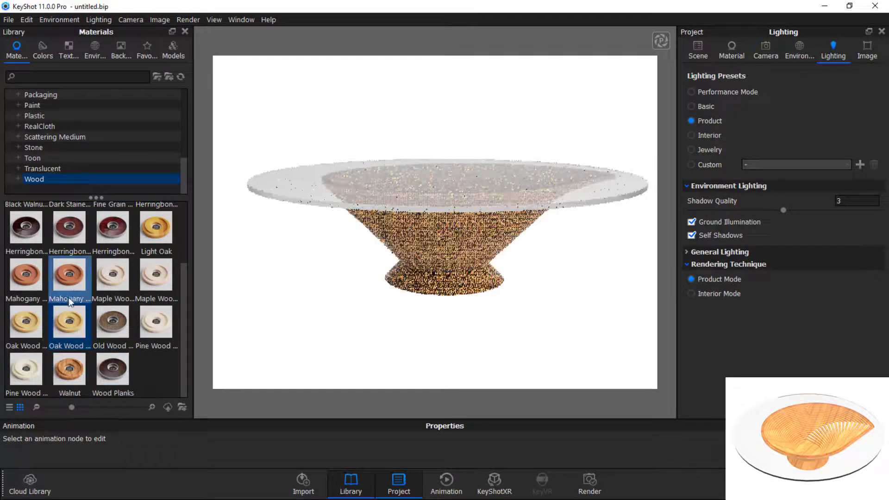
drag(69, 369, 405, 250)
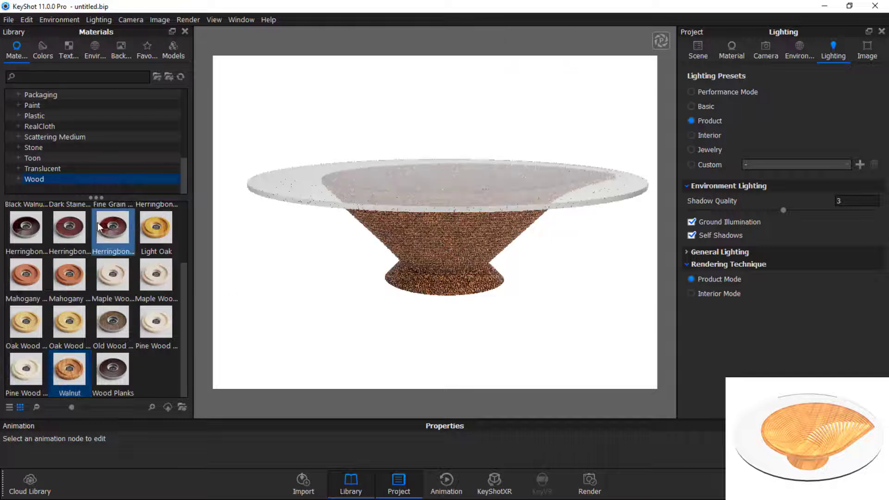
drag(156, 227, 415, 246)
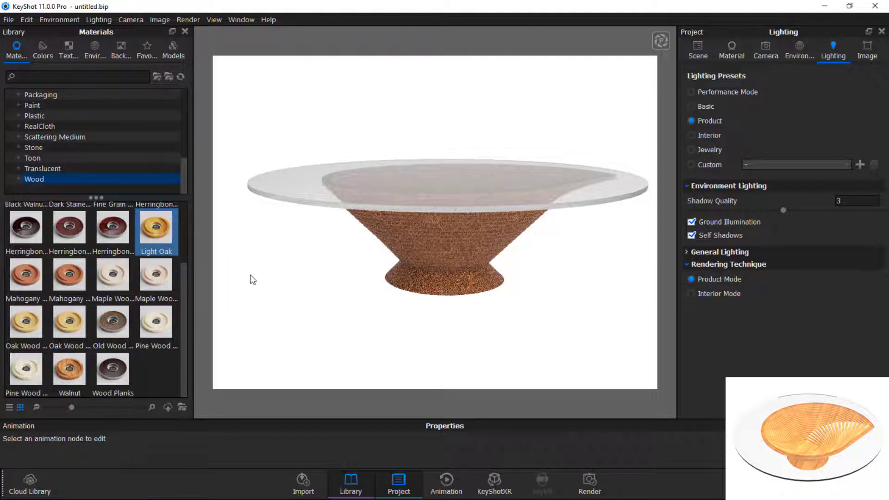
Apply the bright red Herringbone wood material to the bowl and base and check it from above.
drag(95, 240, 415, 265)
scroll(63, 235, up, 2)
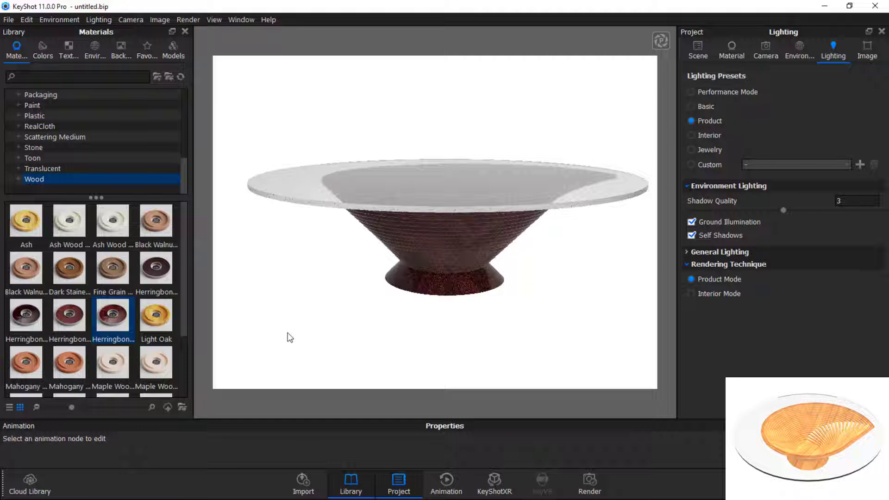
drag(290, 336, 286, 374)
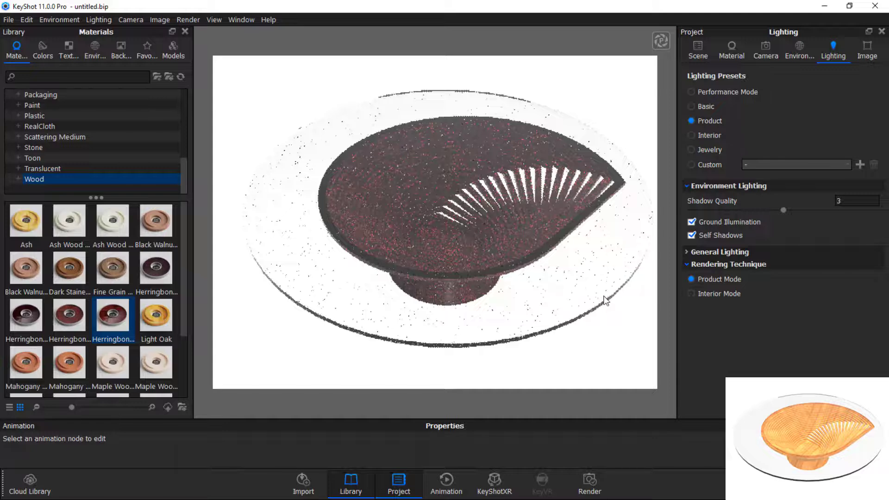
scroll(598, 248, down, 1)
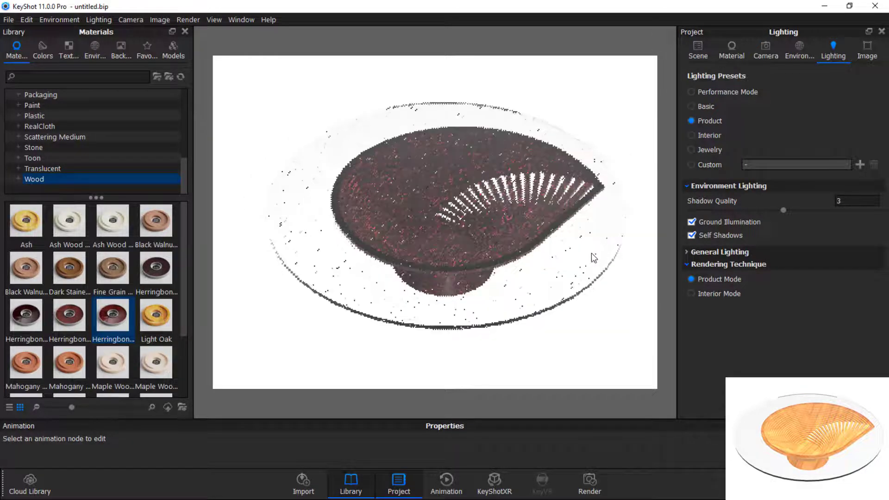
mouse_move(595, 258)
mouse_down()
mouse_move(584, 298)
mouse_move(584, 245)
mouse_up()
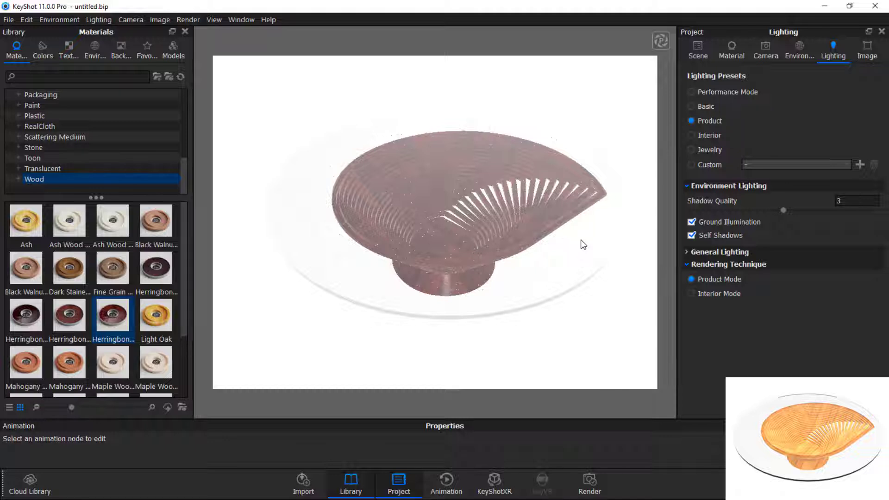
Compare the Jewelry, Interior and Product lighting presets, finishing on Product.
click(703, 150)
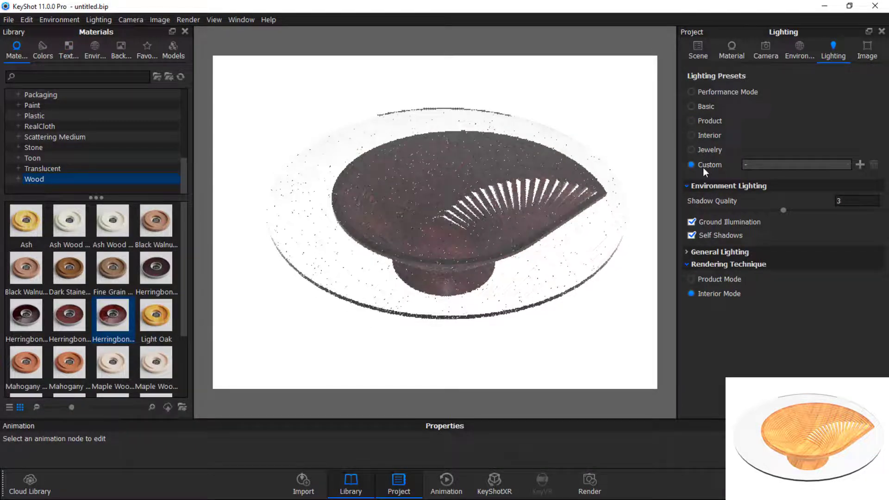
click(702, 135)
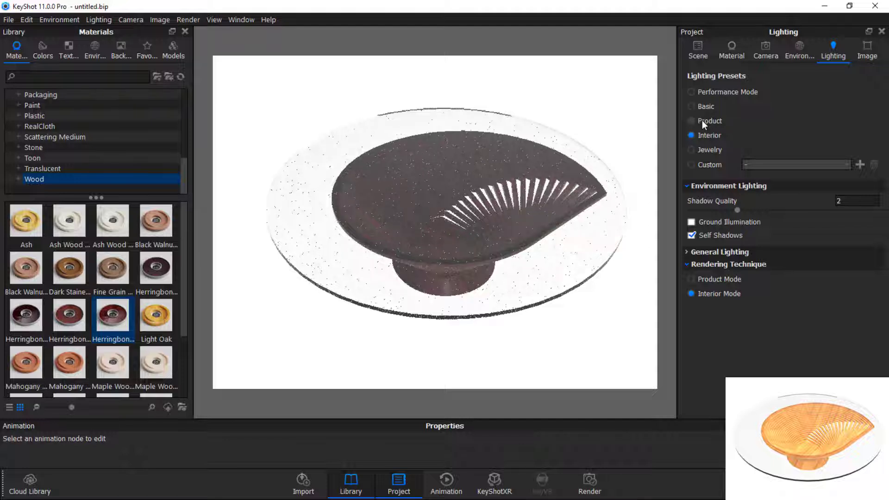
click(704, 124)
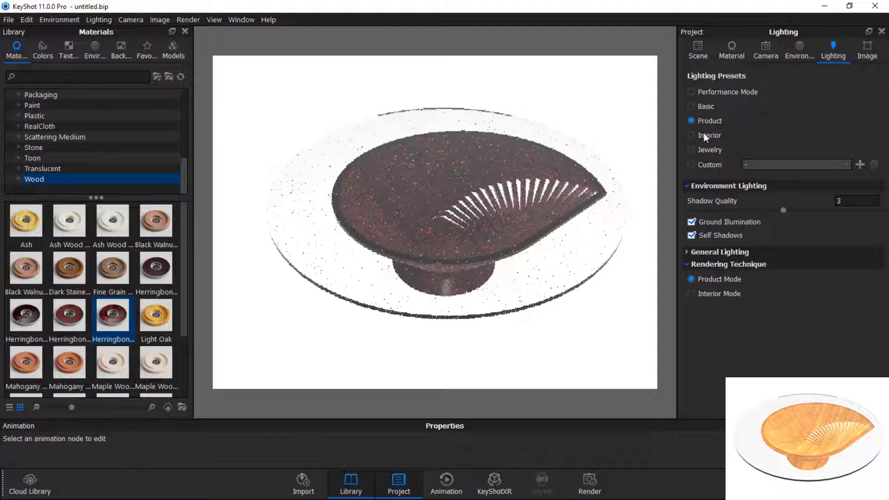
click(705, 136)
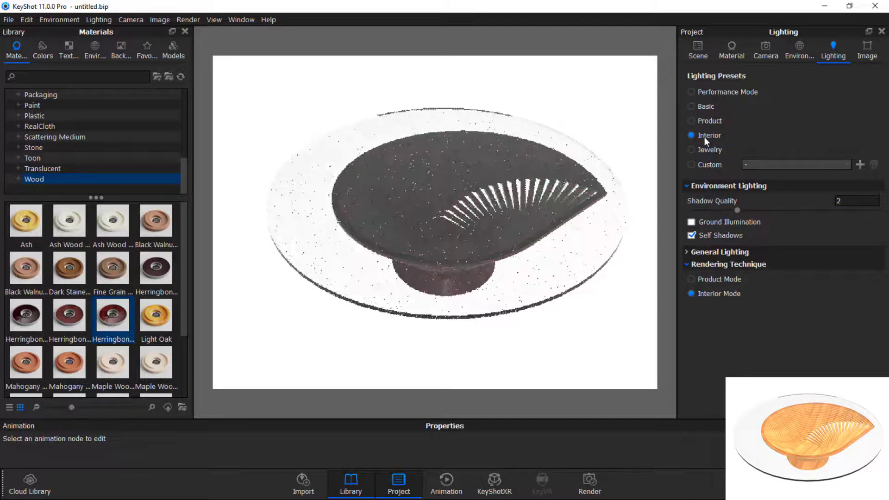
click(702, 124)
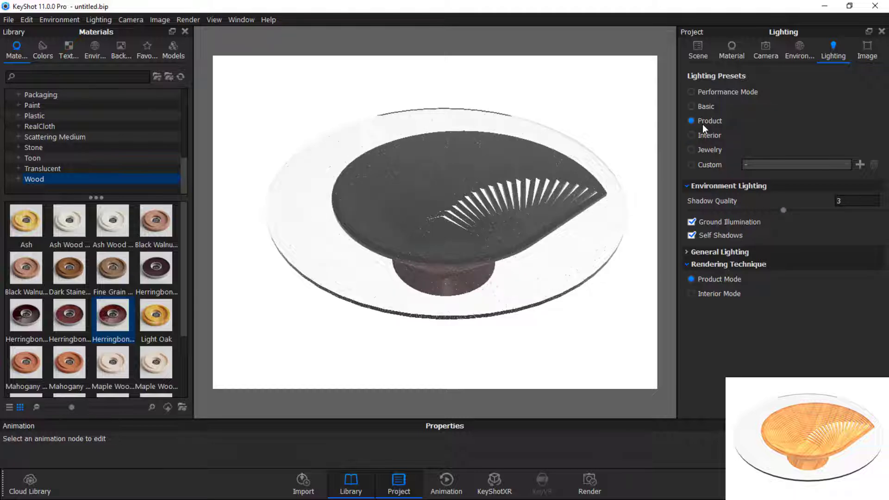
Lower the environment lighting's shadow quality to 1 and turn off ground illumination and self shadows.
drag(783, 210, 680, 223)
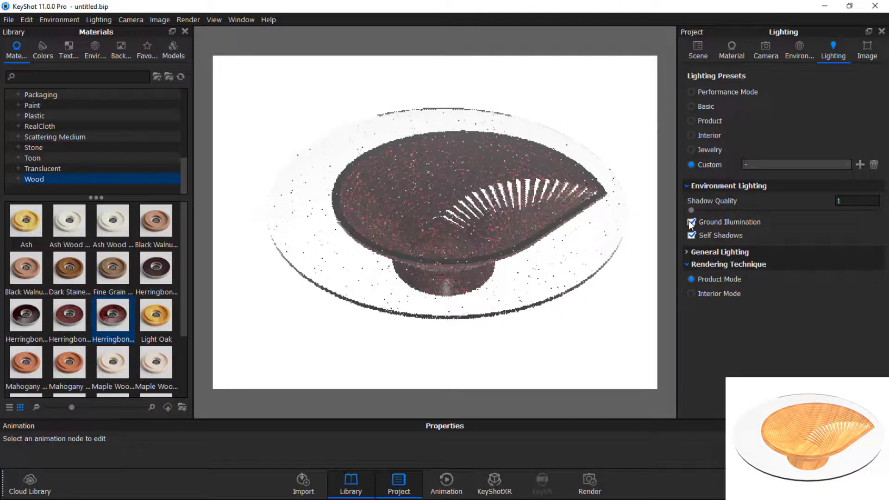
click(691, 222)
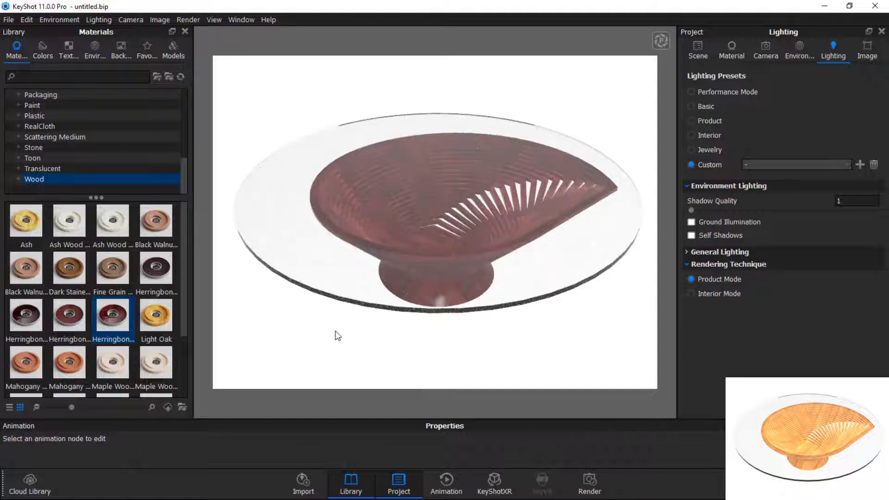
Configure the still image render as a PNG named Table with a resolution of 1280 x 960.
click(597, 480)
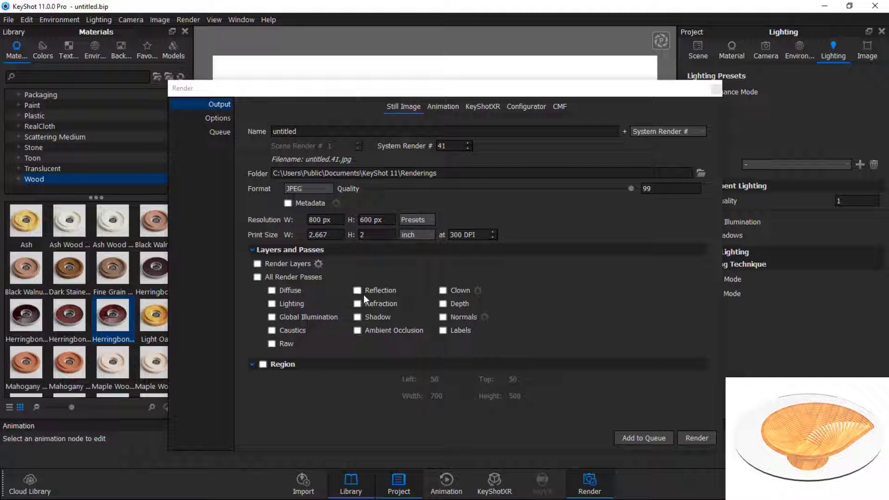
click(321, 187)
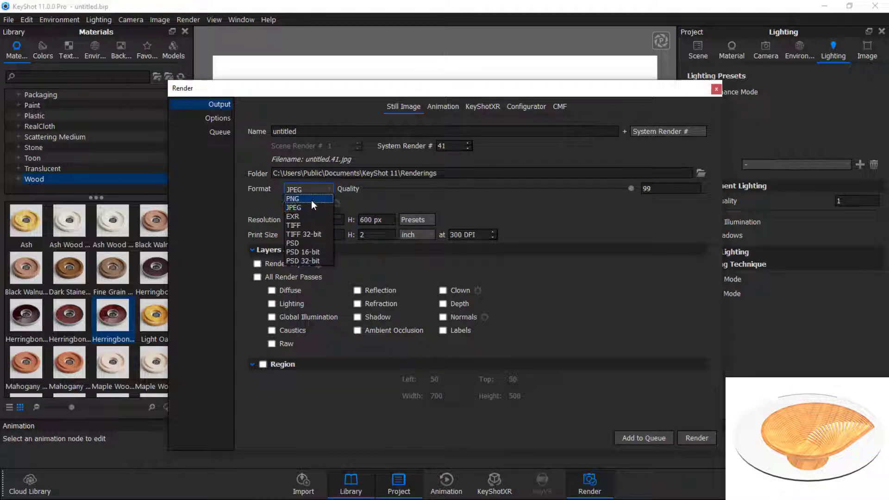
click(309, 198)
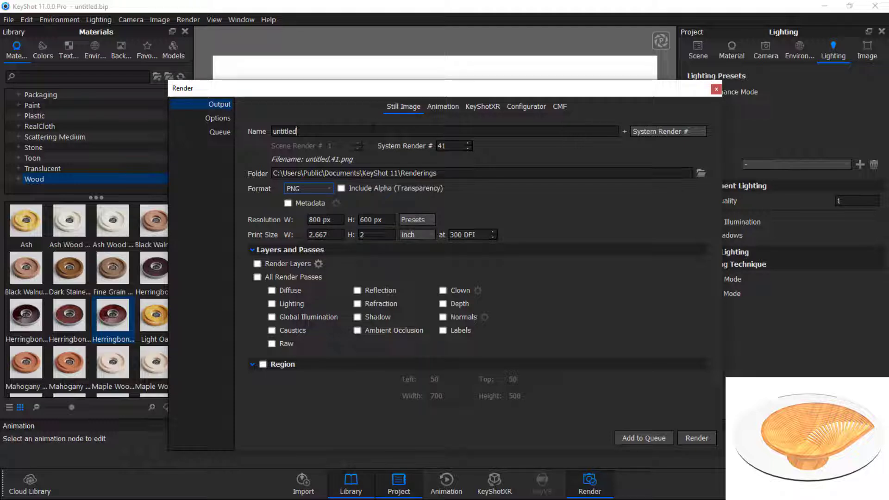
double_click(297, 131)
text(Table)
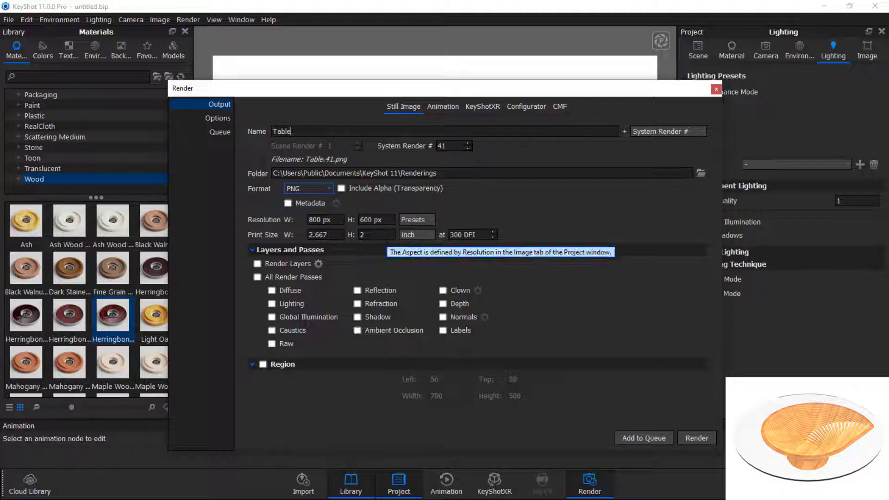
click(414, 220)
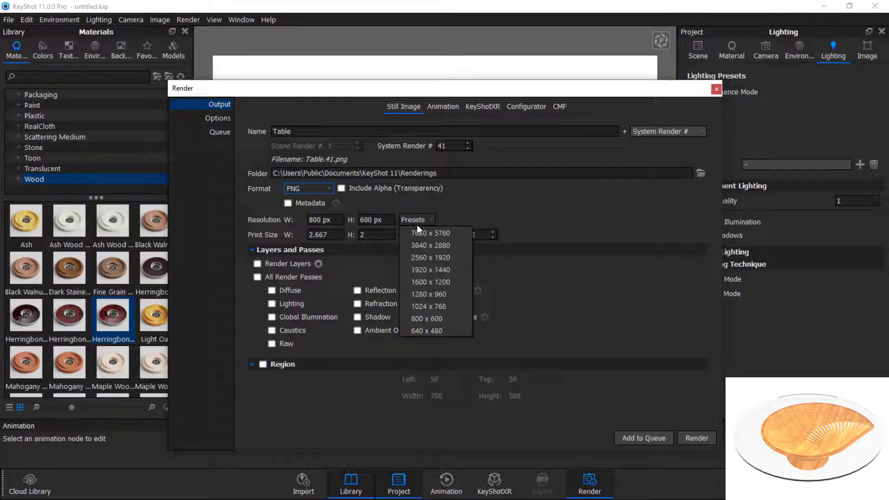
click(433, 296)
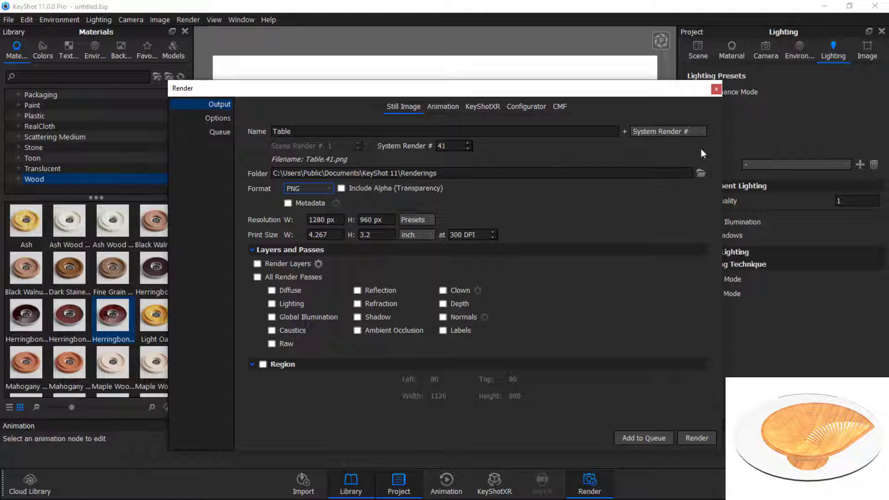
Set the Desktop as the output folder for the rendered table image.
click(700, 172)
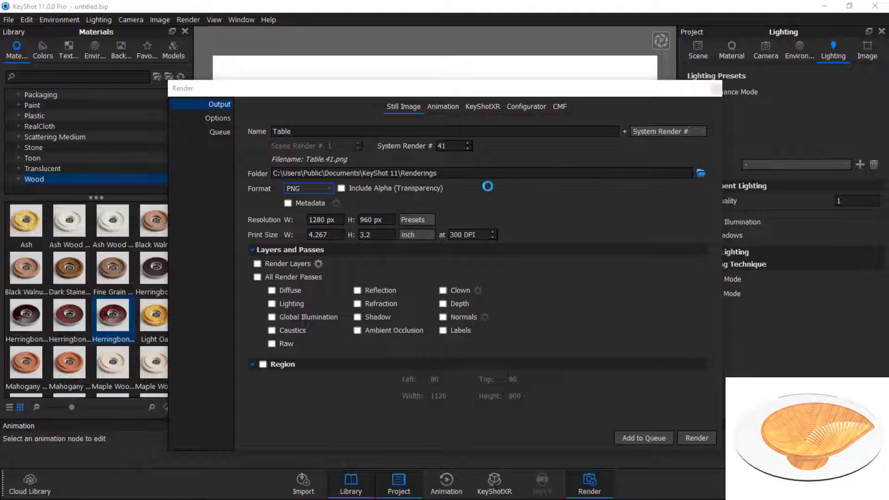
click(214, 210)
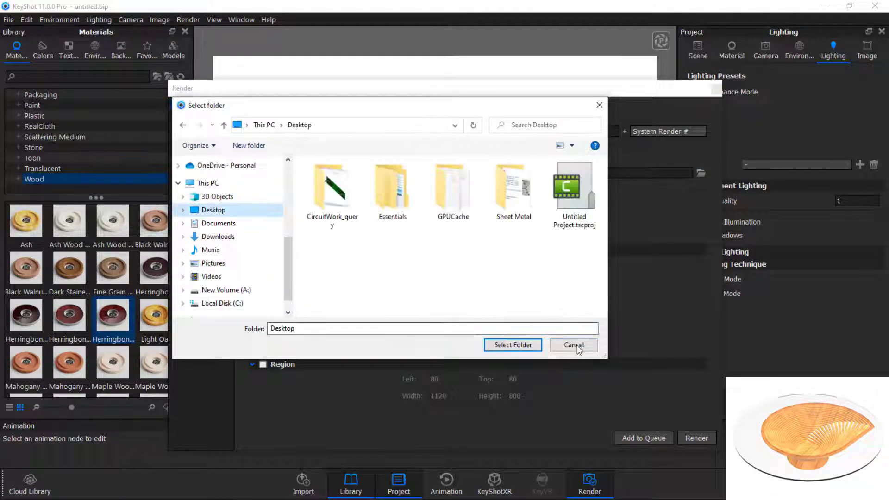
click(511, 345)
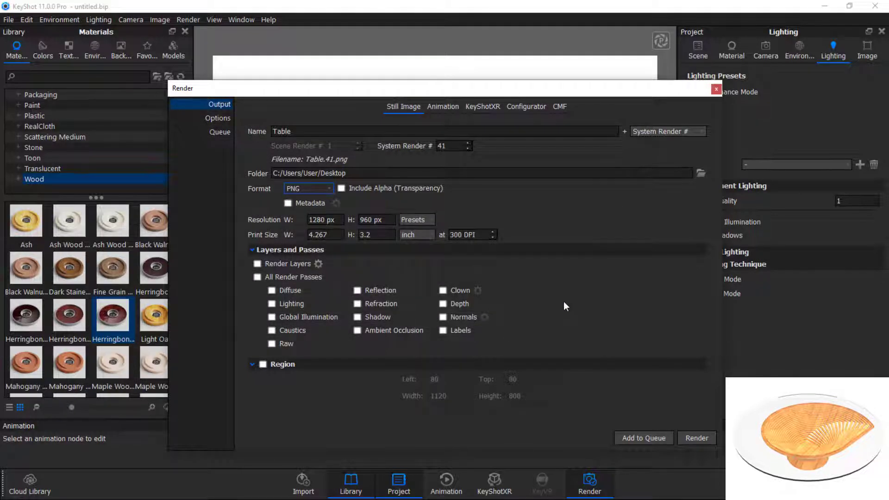
Raise the still image's print resolution to 1000 DPI.
click(493, 232)
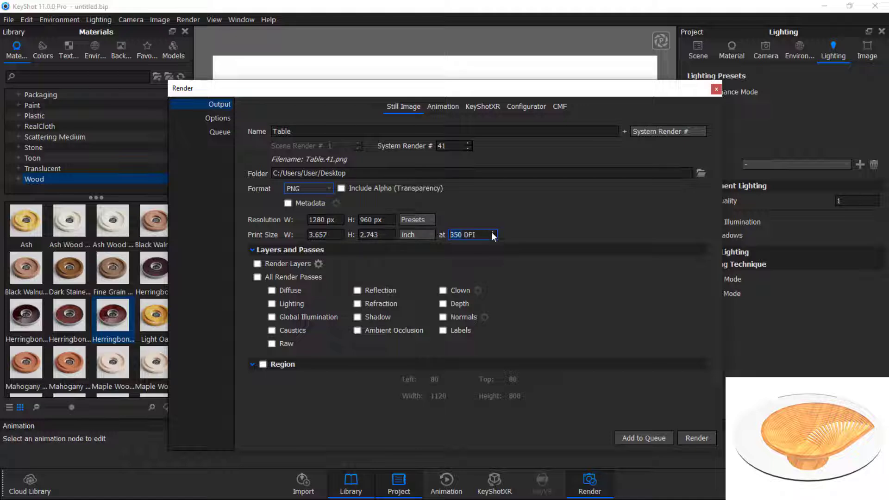
click(493, 233)
click(493, 233)
click(493, 232)
click(492, 232)
click(492, 233)
click(492, 232)
click(493, 232)
click(492, 233)
click(492, 233)
click(492, 233)
click(492, 232)
click(493, 233)
click(493, 233)
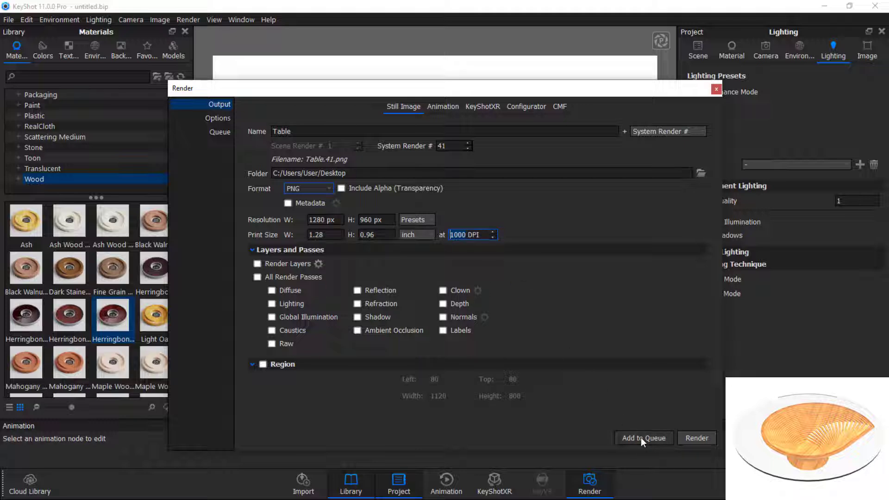
click(685, 438)
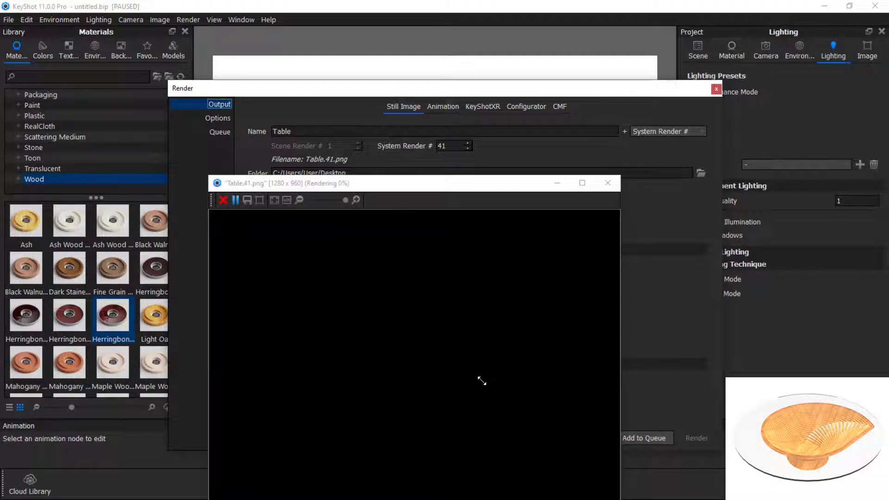
drag(456, 184, 489, 106)
click(613, 104)
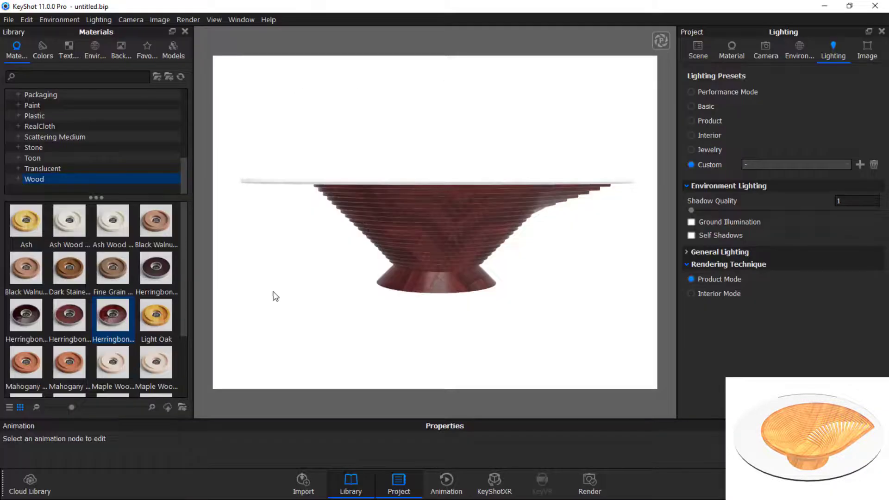
Apply the Light Oak wood material to the bowl and base and frame the table at an angle from above.
drag(156, 315, 400, 284)
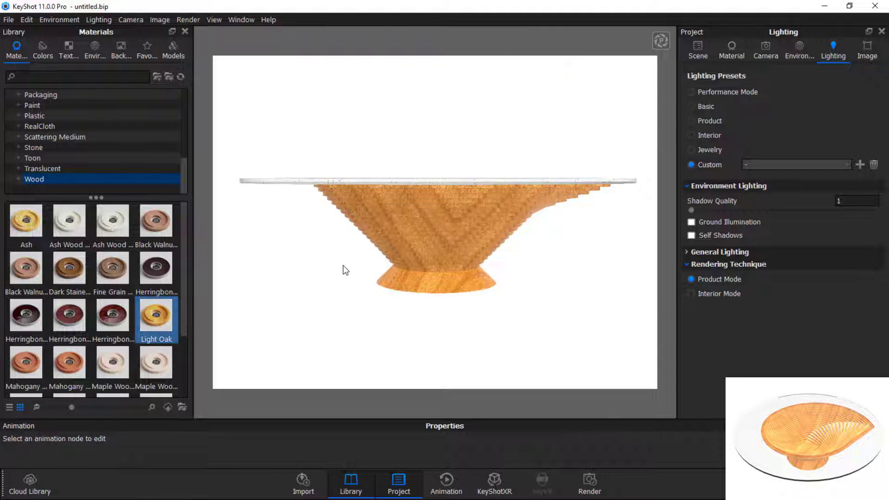
drag(336, 307, 337, 328)
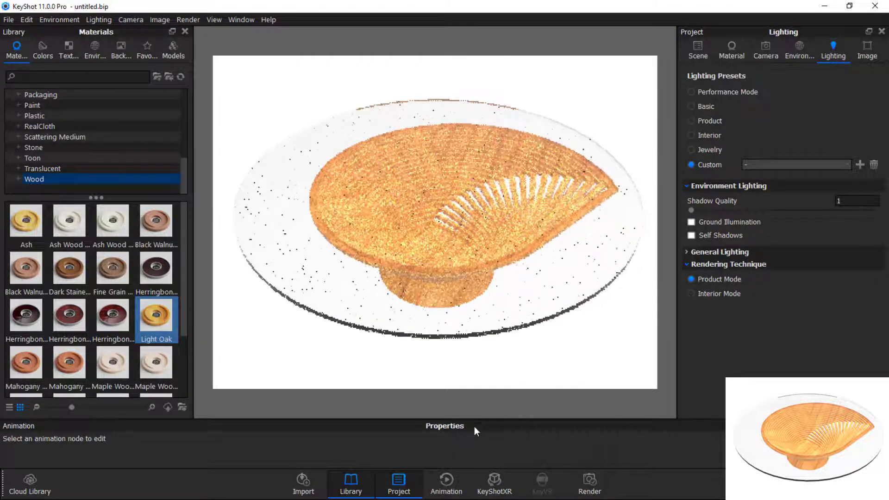
Increase the render's maximum samples and pixel filter size, and start the still image render in a maximized window.
click(583, 487)
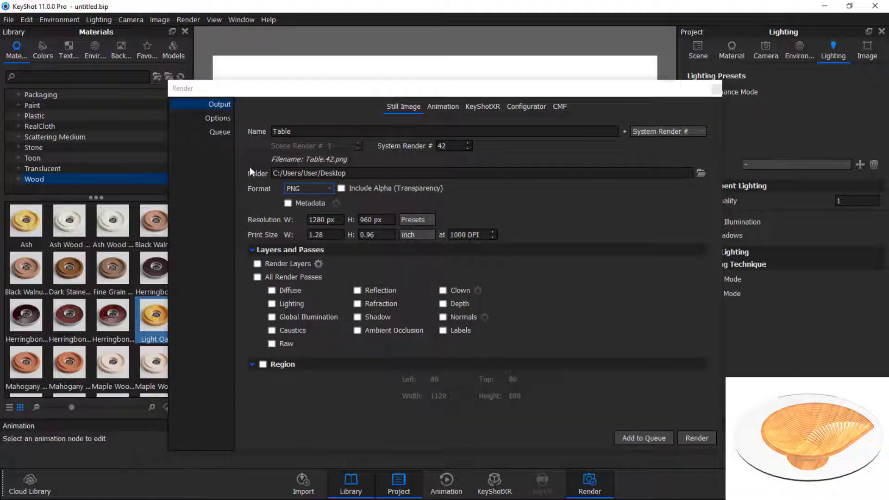
click(216, 118)
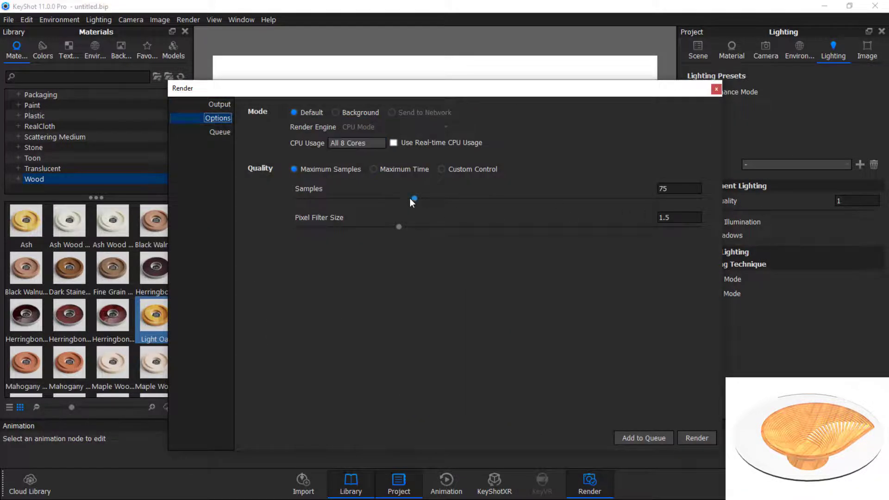
drag(412, 200, 635, 204)
drag(397, 228, 402, 226)
drag(402, 227, 458, 228)
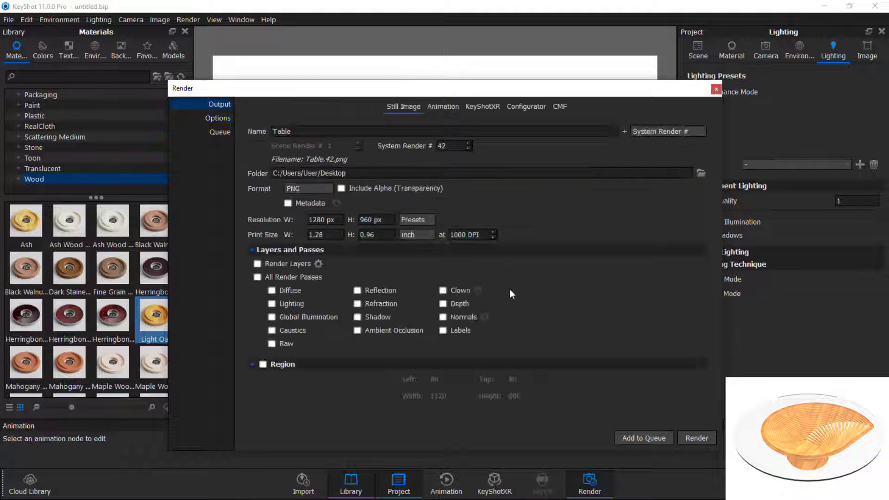
click(696, 437)
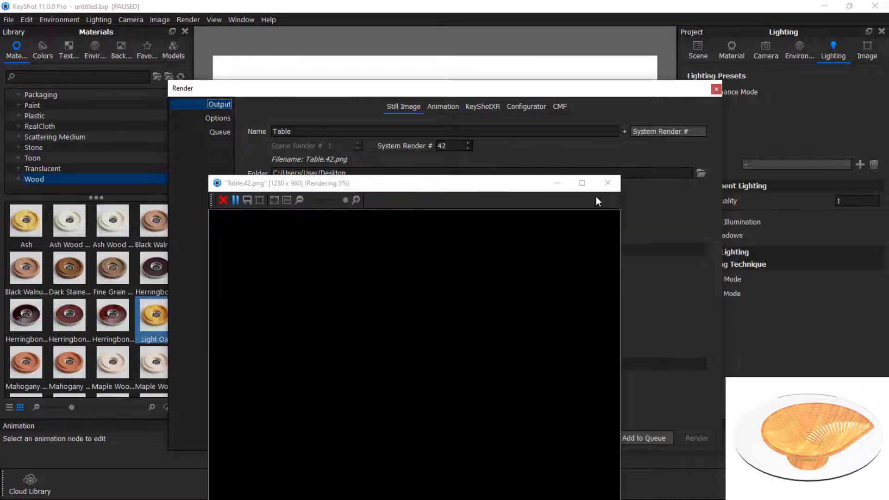
click(582, 182)
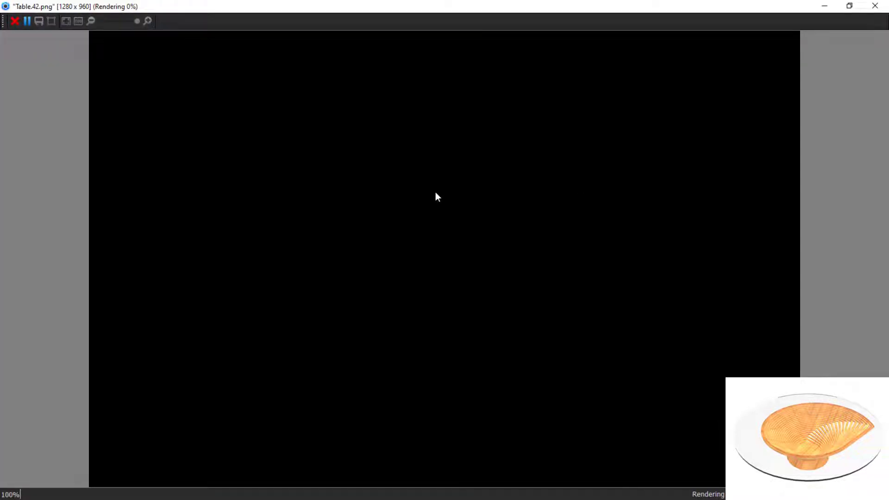